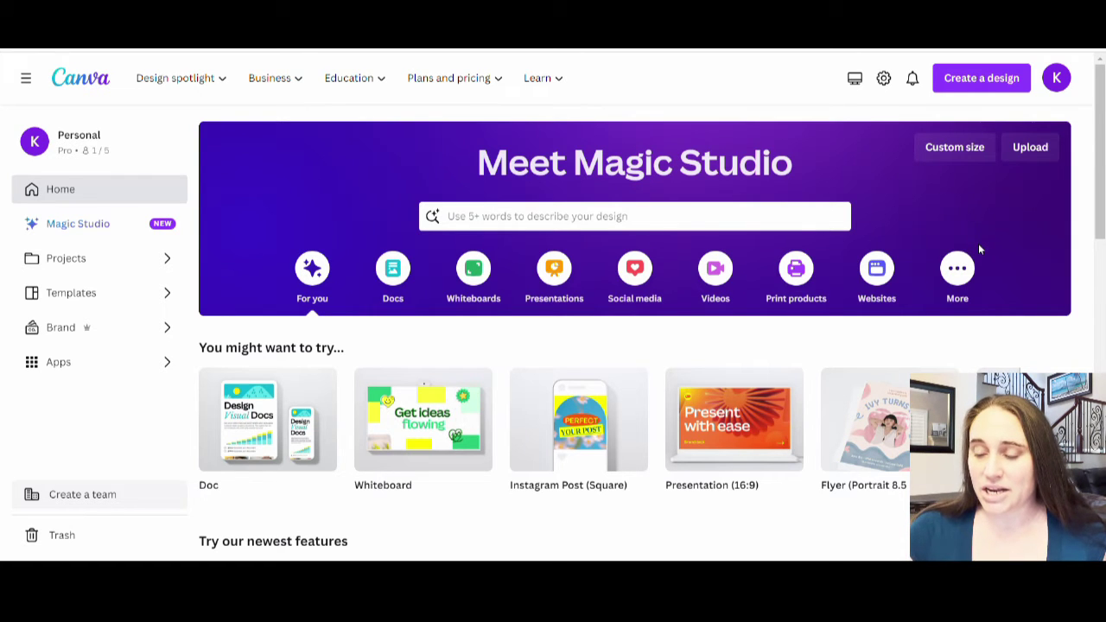
Step: Create a custom-size blank design 4500 px wide by 2000 px high
left_click(950, 152)
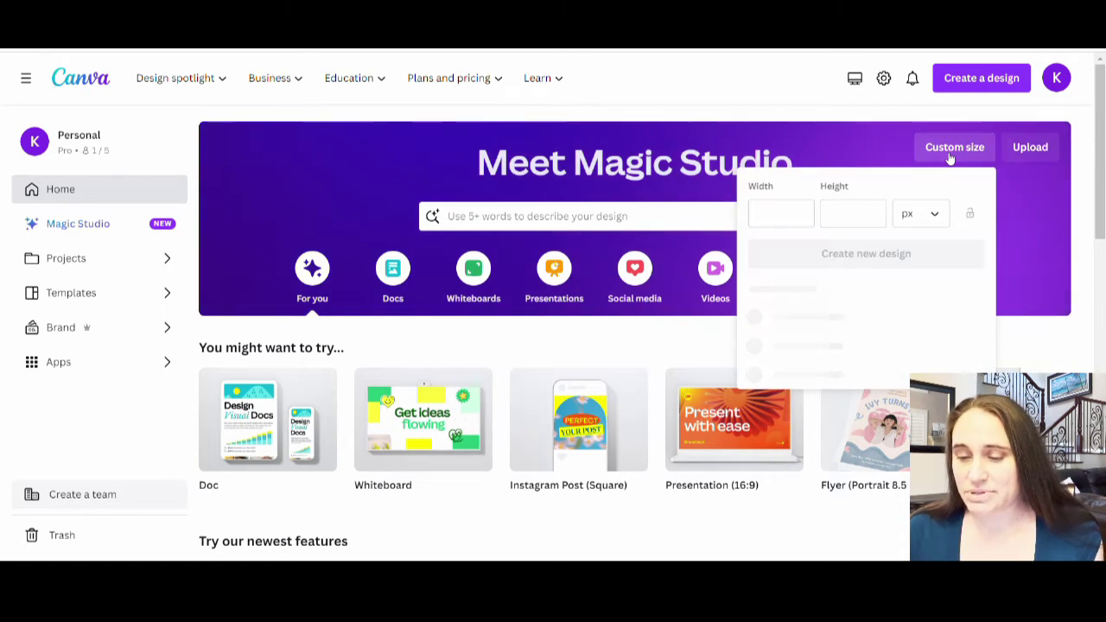
left_click(796, 218)
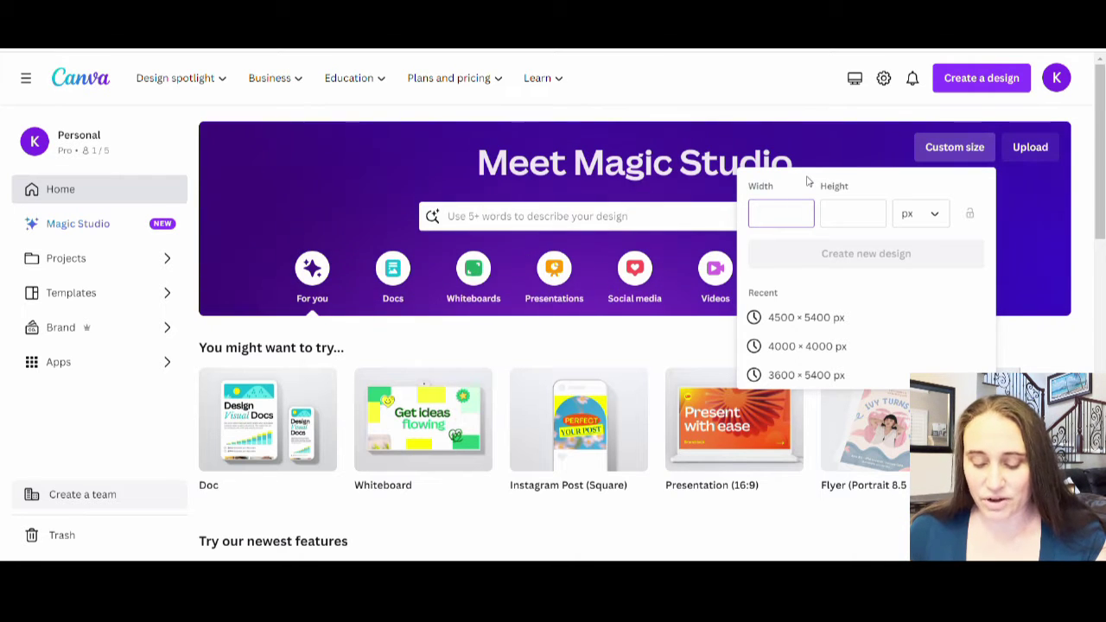
type("45")
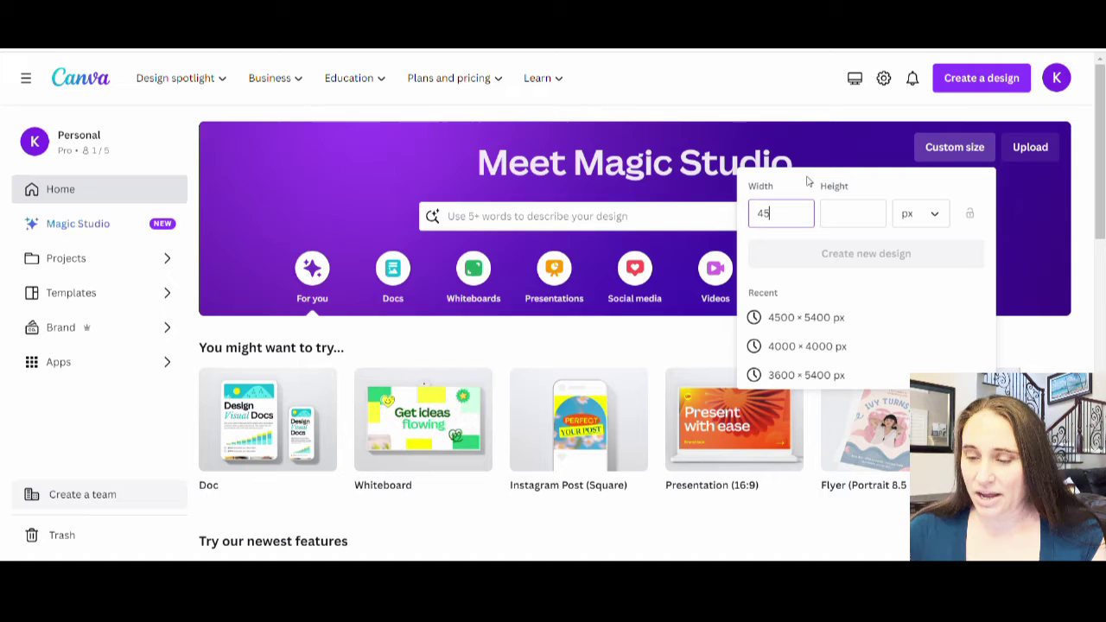
type("00")
left_click(851, 223)
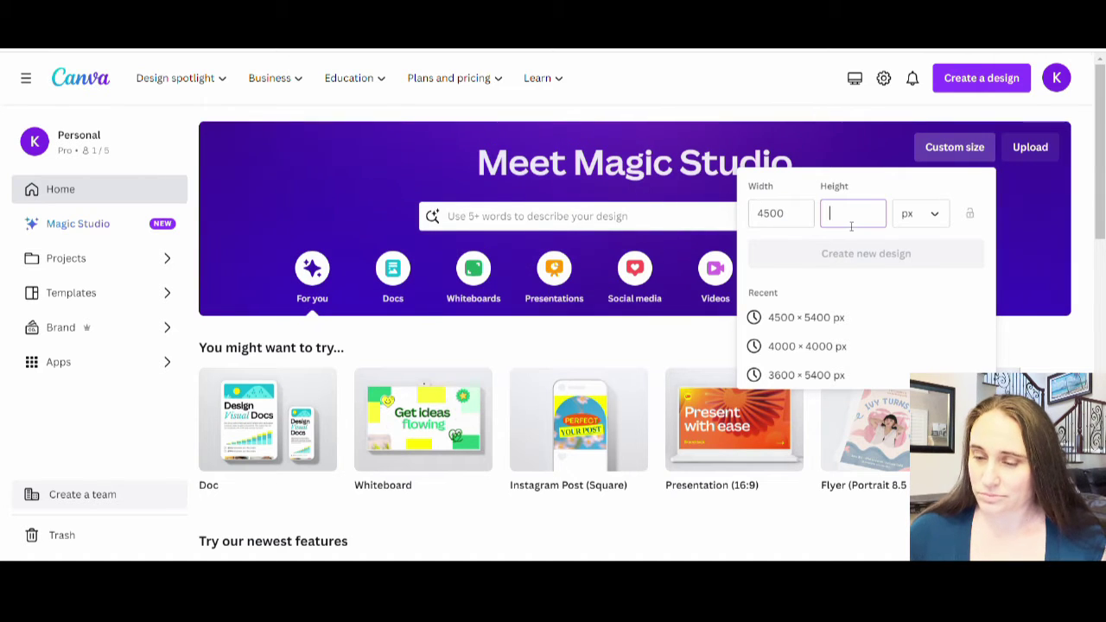
type("2000")
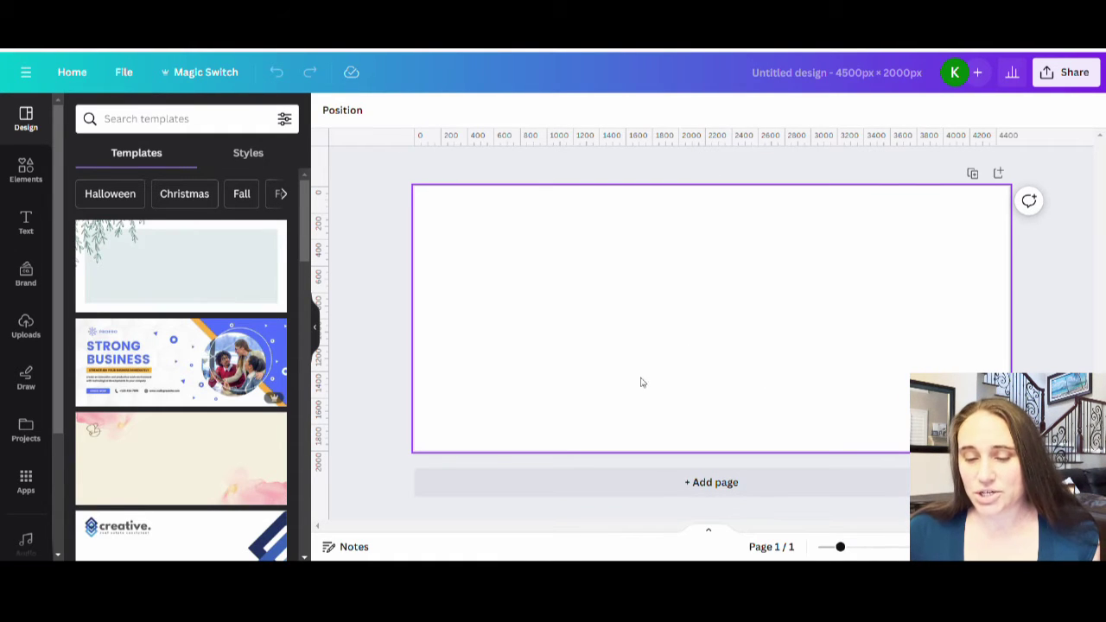
Step: Fill the page background with solid black from the default colours
left_click(719, 318)
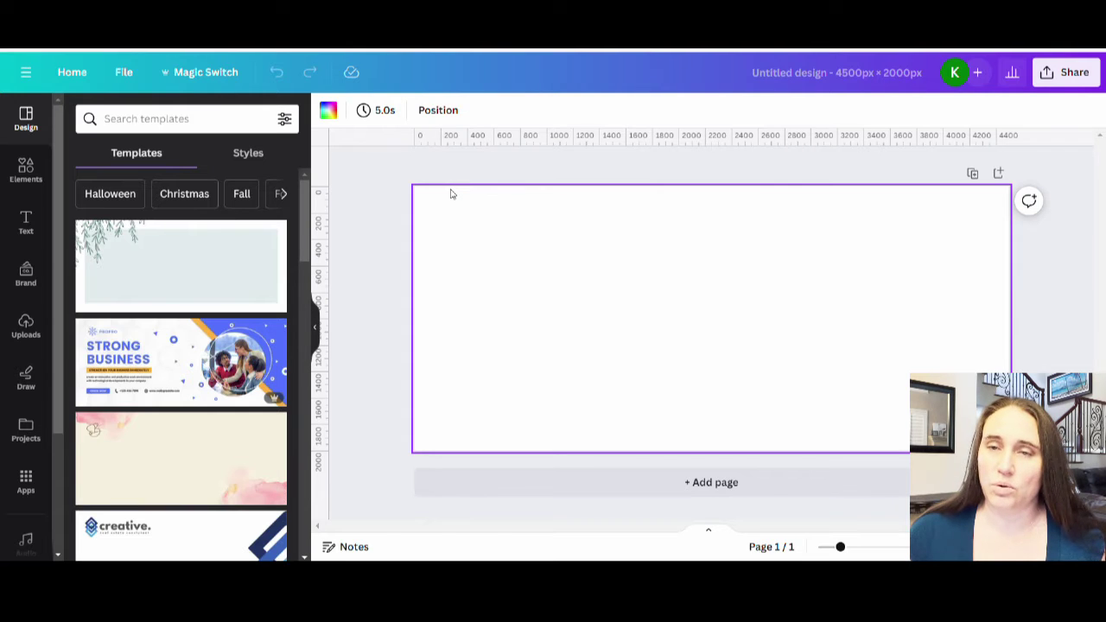
key("Escape")
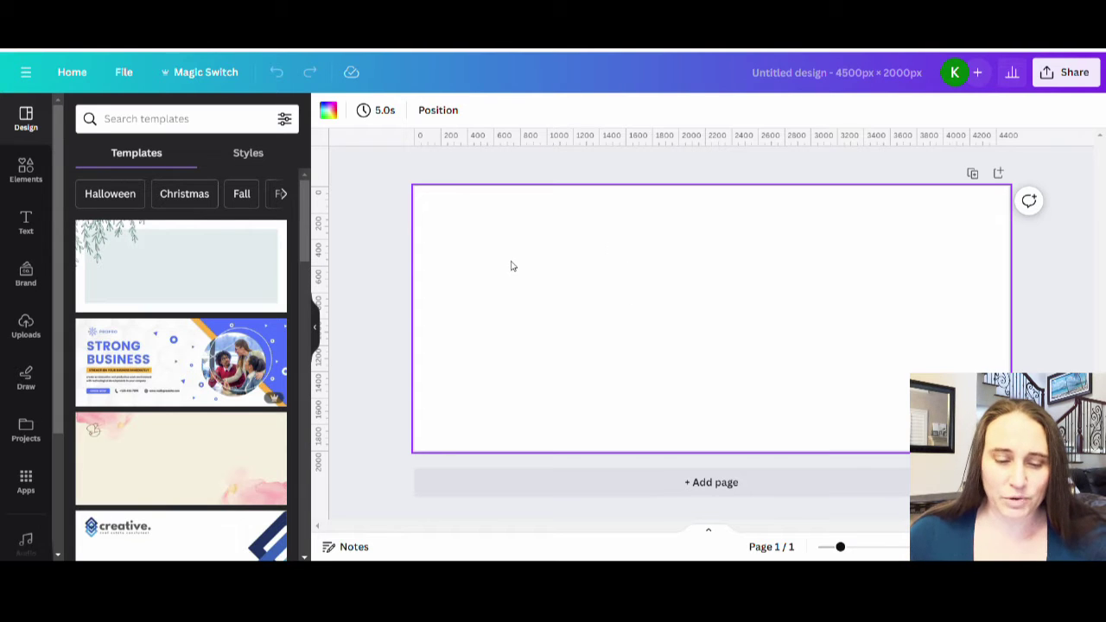
left_click(328, 110)
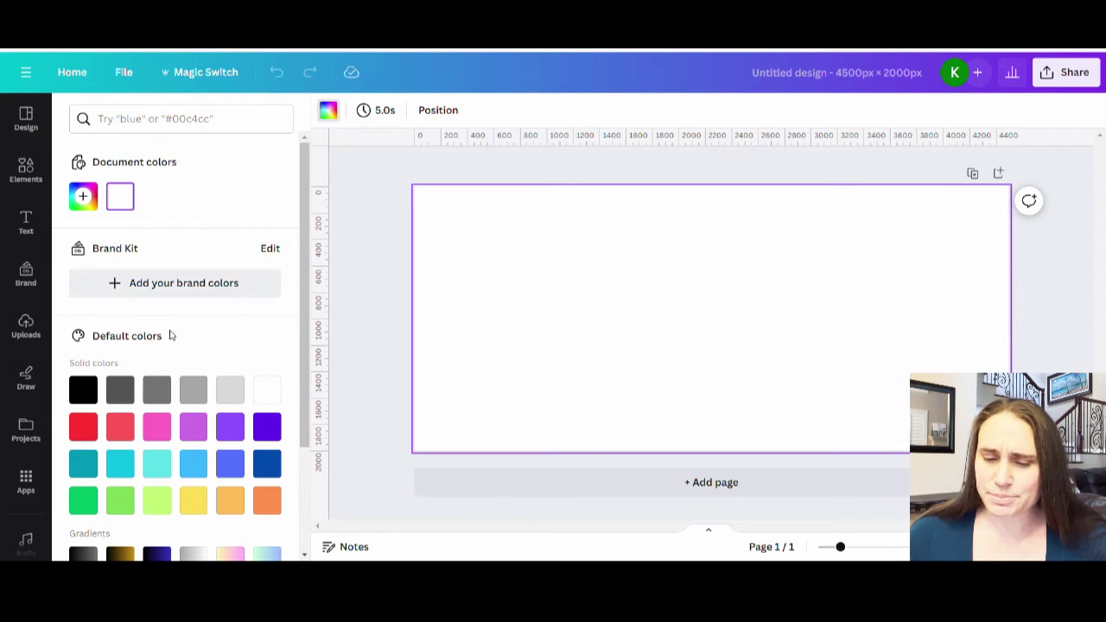
left_click(84, 390)
left_click(576, 170)
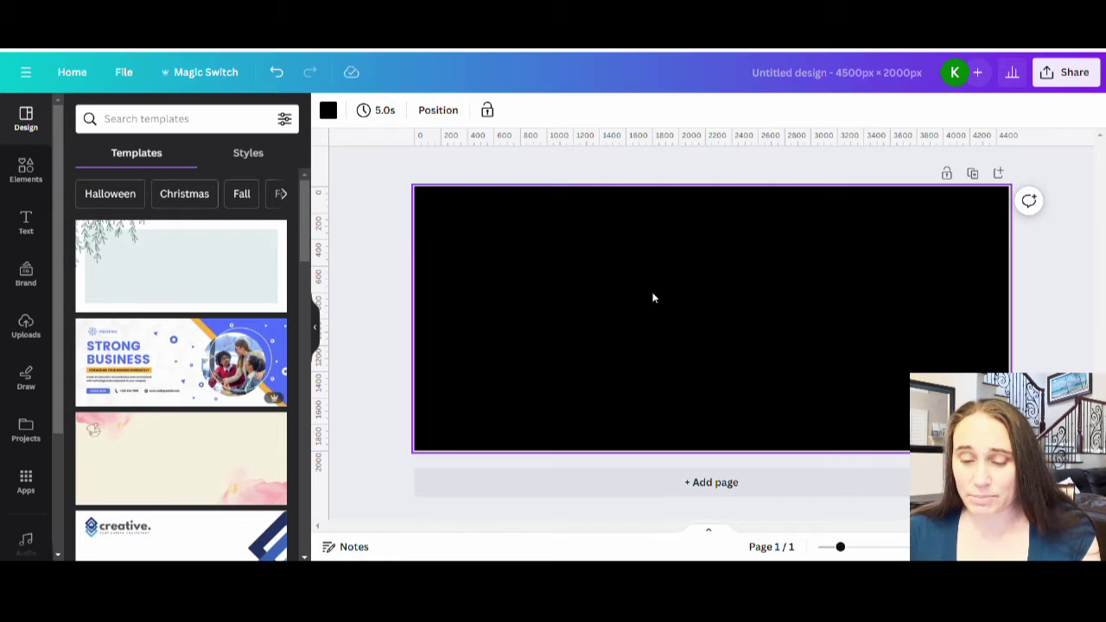
Step: Add a white 'ANYONE' text line, enlarge it and move it to the top left
key("t")
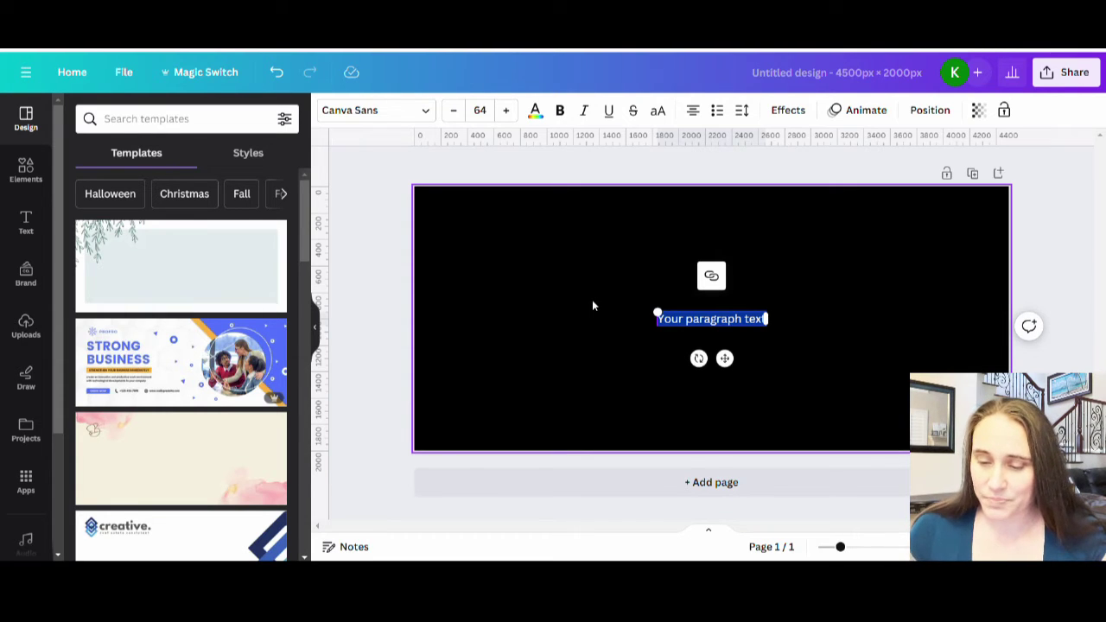
type("ANYONE")
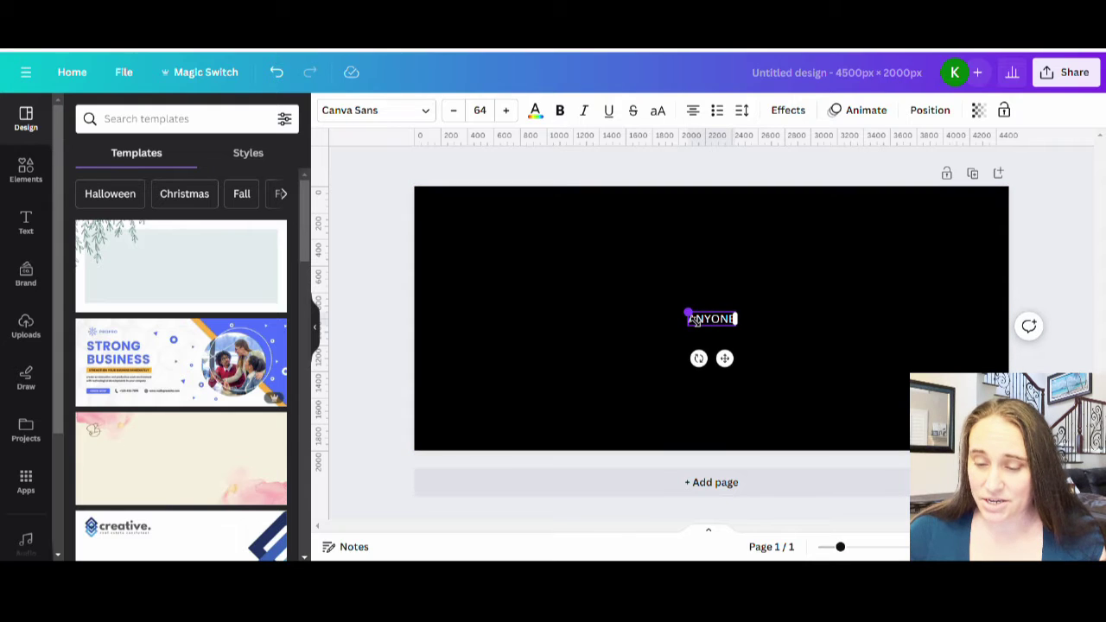
left_click_drag(688, 313, 479, 253)
left_click_drag(702, 304, 667, 268)
left_click(702, 344)
Step: Add a large 'UNDER 70' text line and size it to fit the page width
key("t")
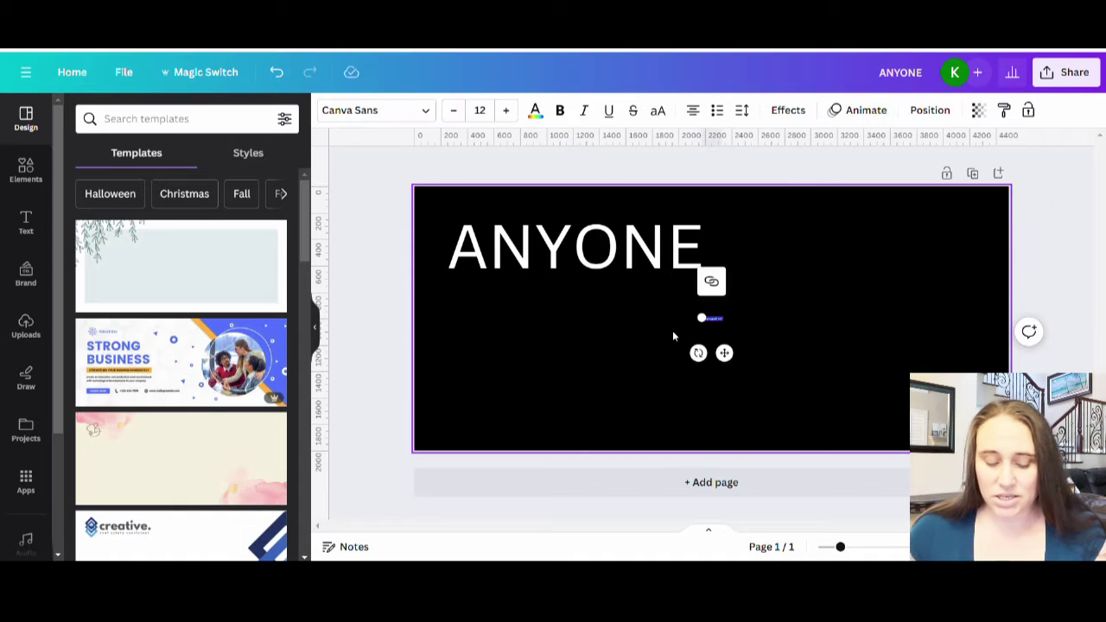
left_click_drag(708, 324, 328, 270)
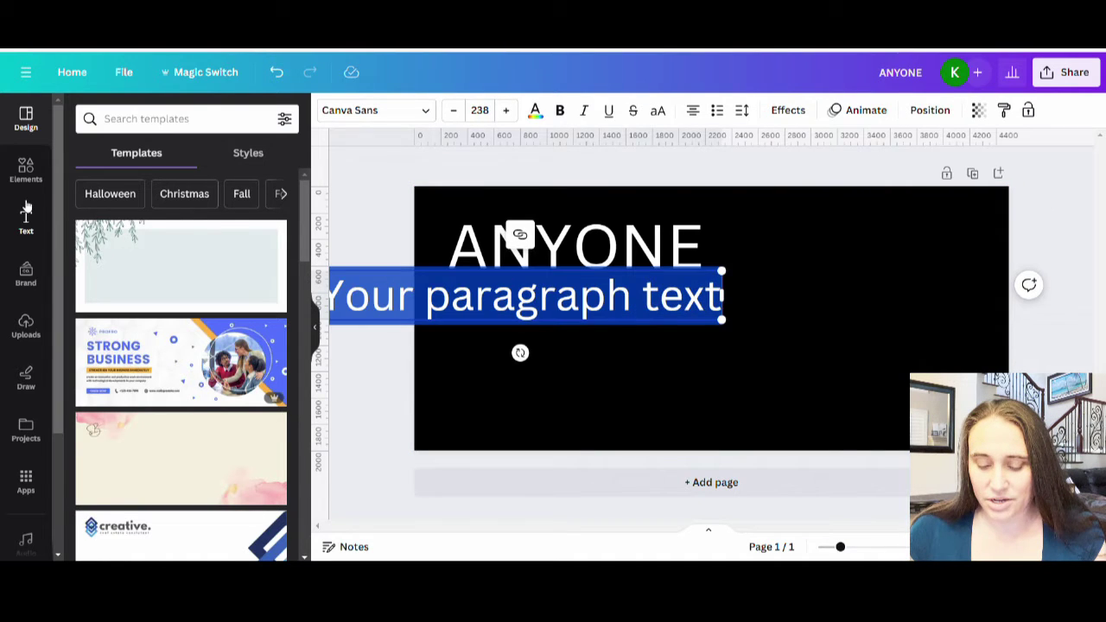
type("UNDER")
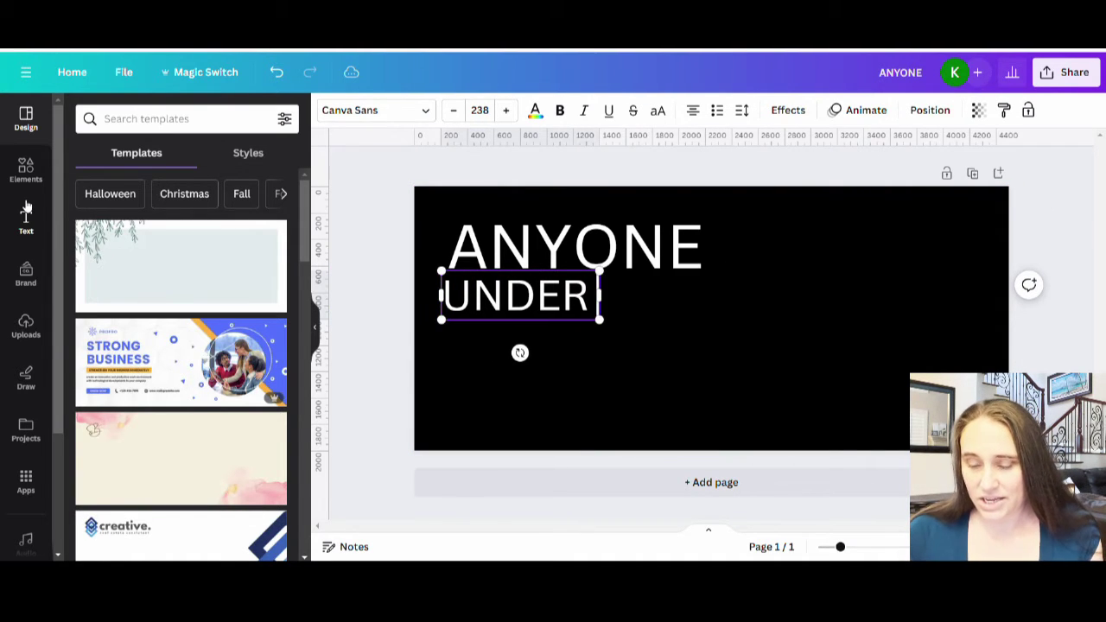
type(" 70")
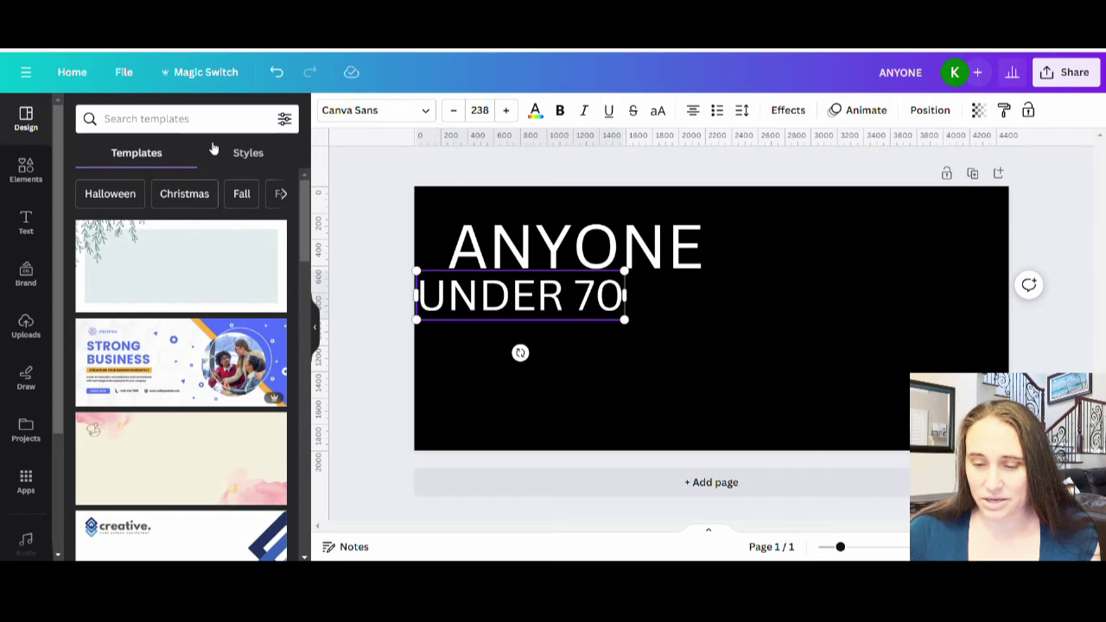
left_click(671, 330)
left_click(611, 313)
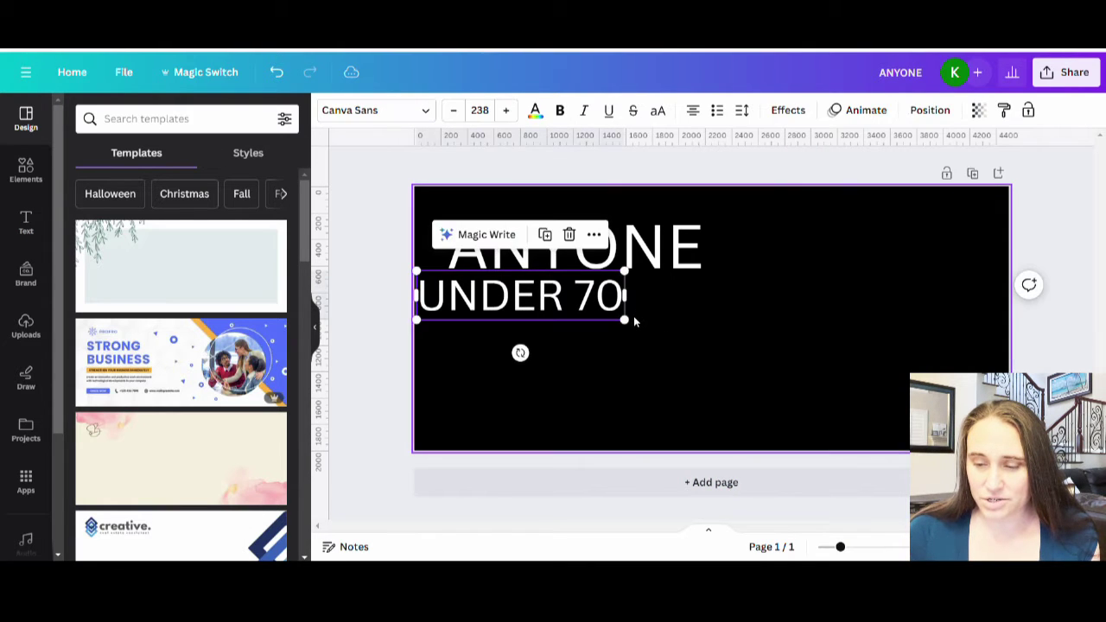
left_click_drag(637, 323, 994, 406)
mouse_move(846, 380)
left_mouse_down()
mouse_move(852, 348)
mouse_move(855, 361)
left_mouse_up()
left_click_drag(1006, 259, 913, 279)
left_click_drag(788, 341, 812, 322)
Step: Stack ANYONE on top with UNDER 70 directly beneath it
left_click(563, 228)
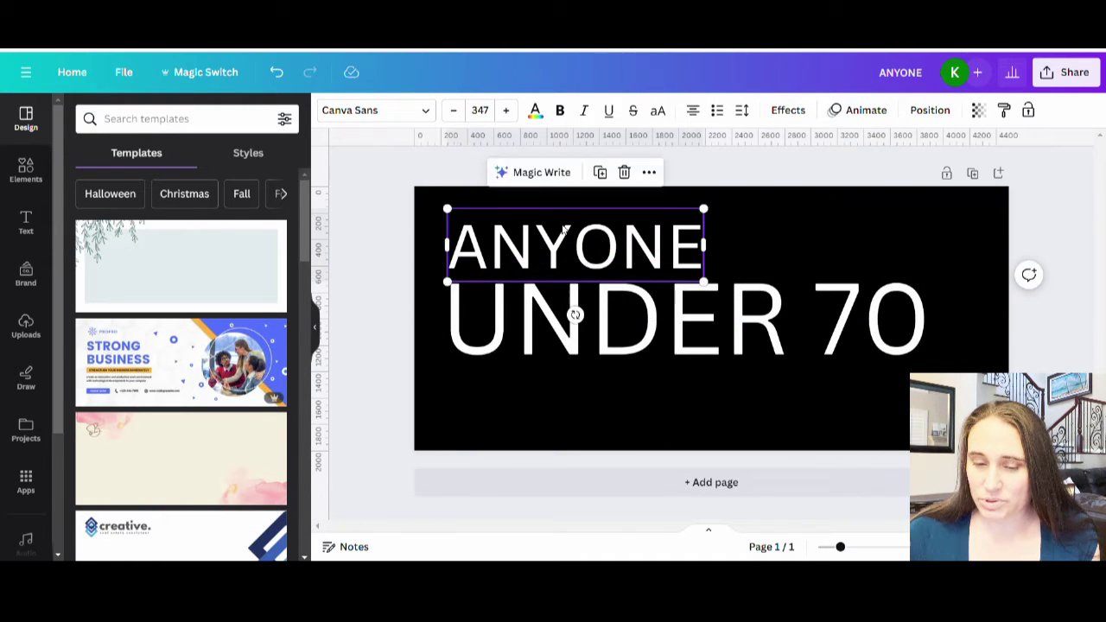
left_click_drag(563, 229, 552, 217)
left_click(765, 363)
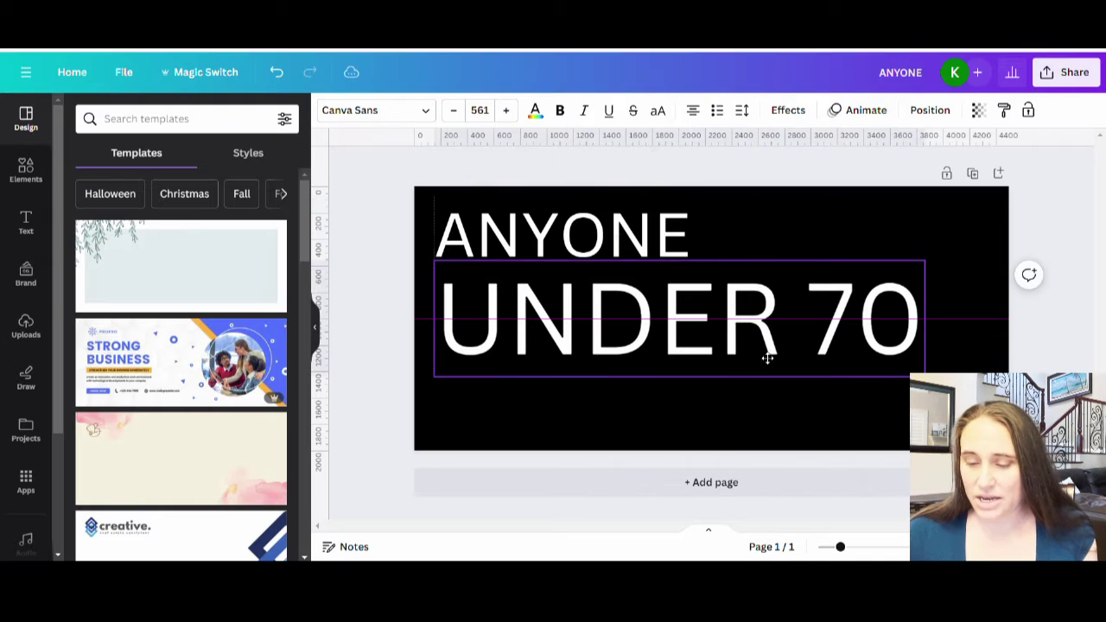
left_click_drag(767, 358, 760, 343)
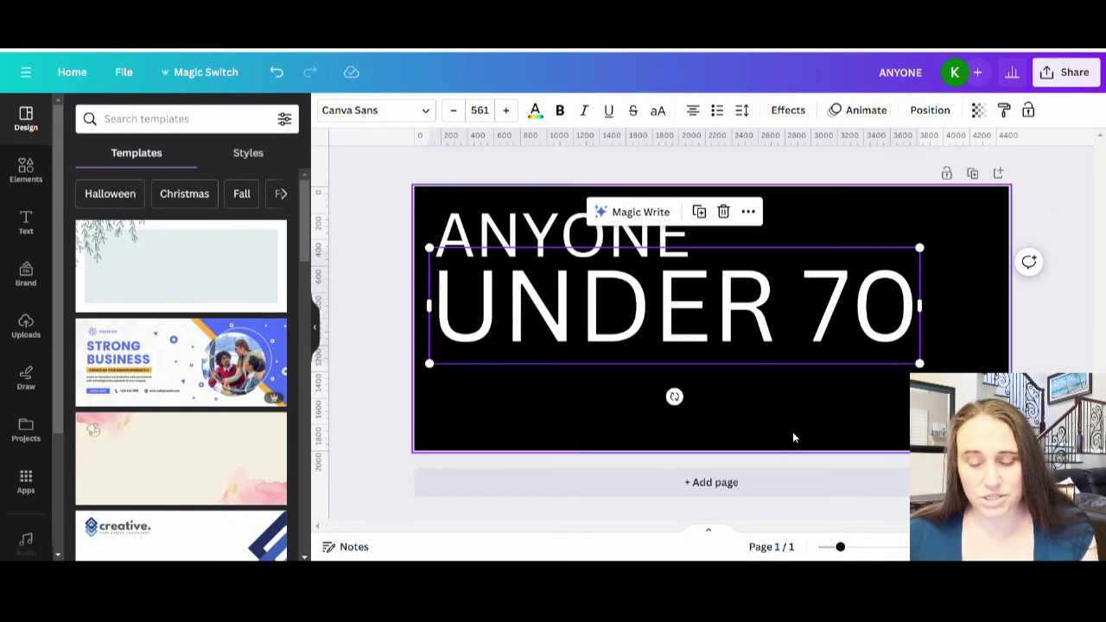
left_click(790, 434)
Step: Add a '2024' text line, enlarge it and place it below UNDER 70
left_click(709, 307)
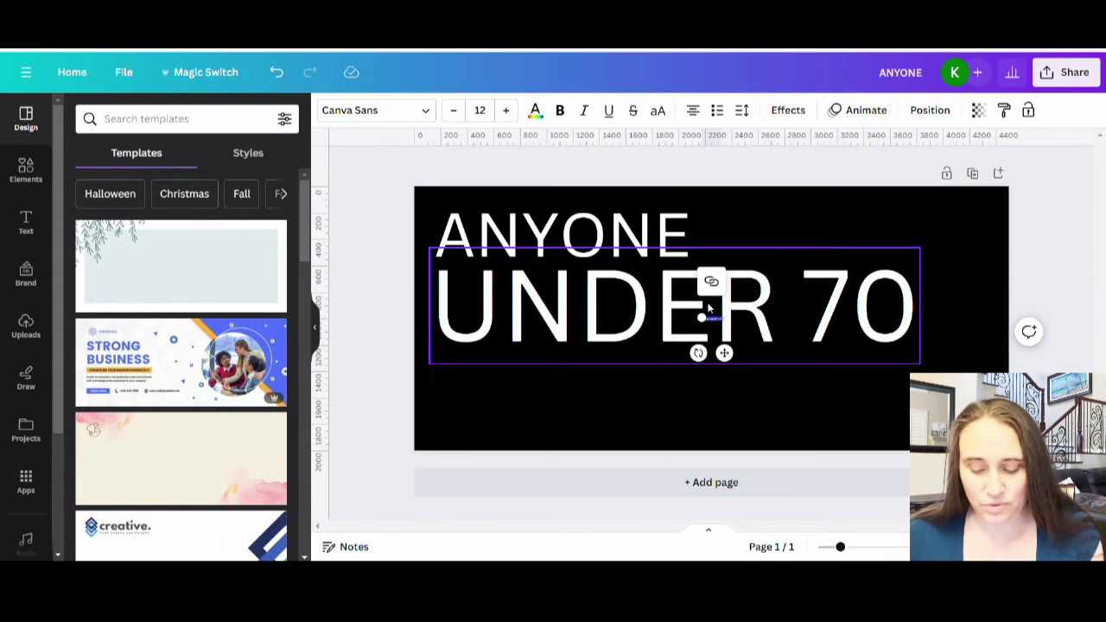
left_click_drag(702, 317, 633, 283)
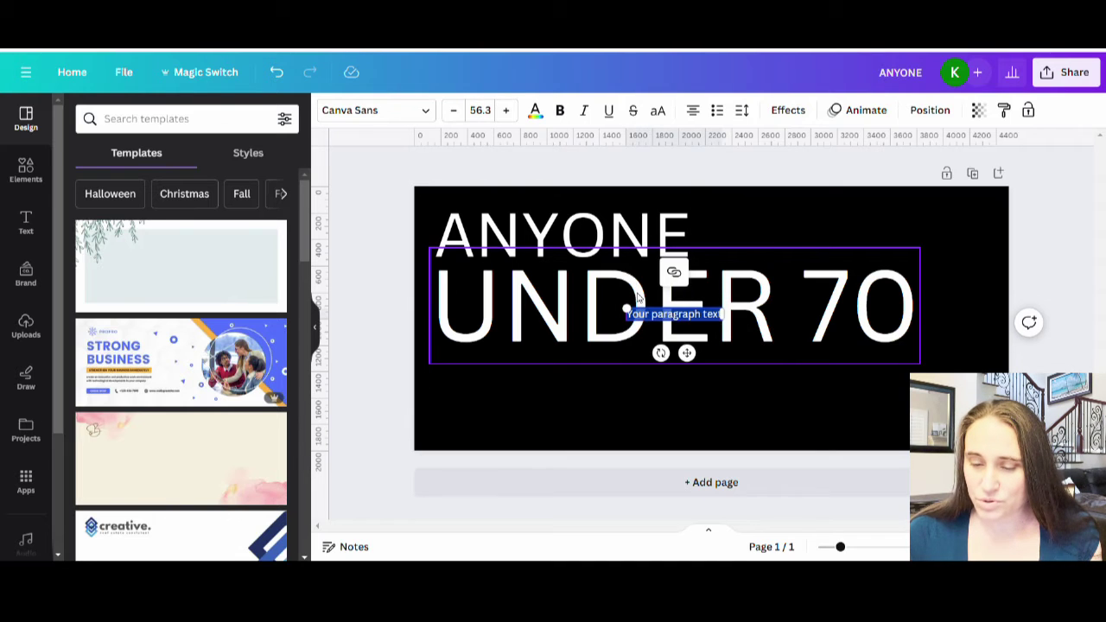
type("2024")
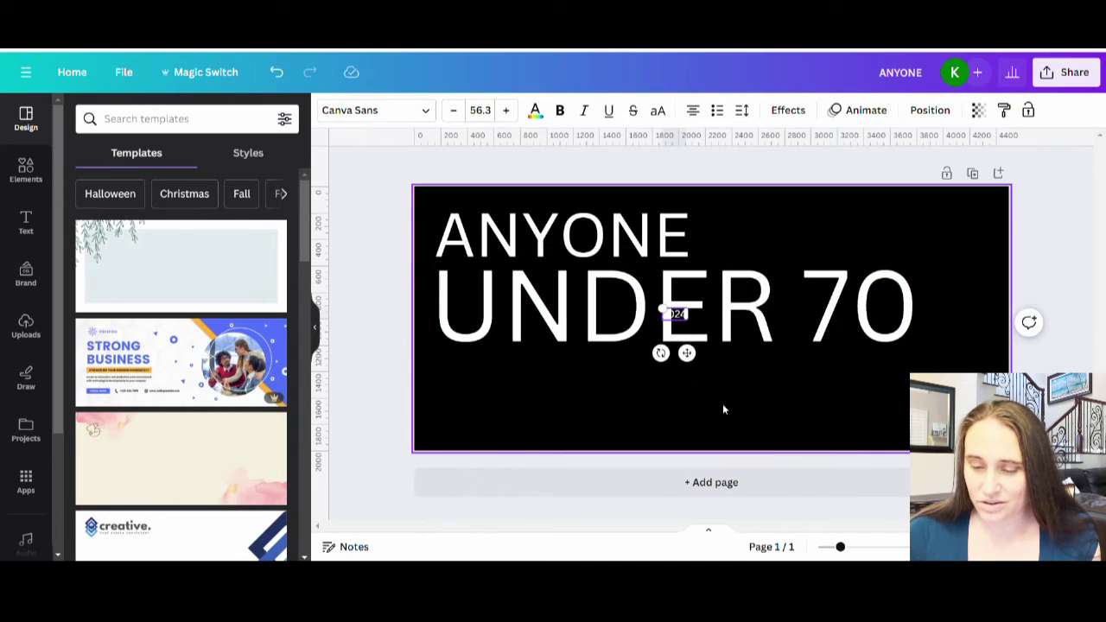
left_click(723, 404)
left_click(672, 314)
left_click_drag(673, 316, 783, 339)
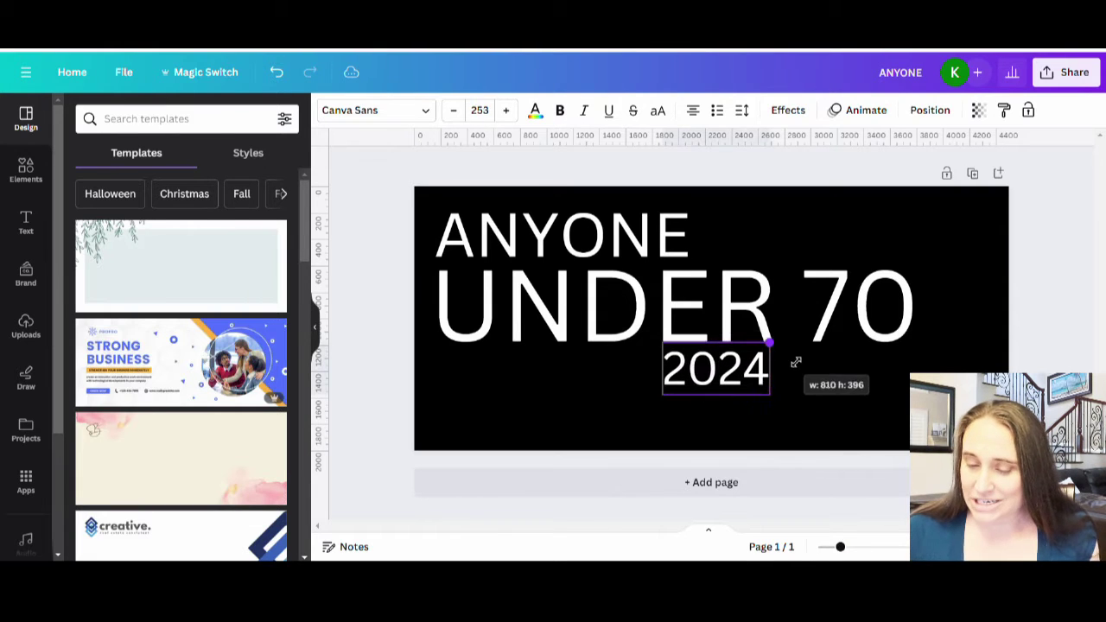
left_click(829, 414)
left_click_drag(753, 396, 749, 432)
left_click(831, 414)
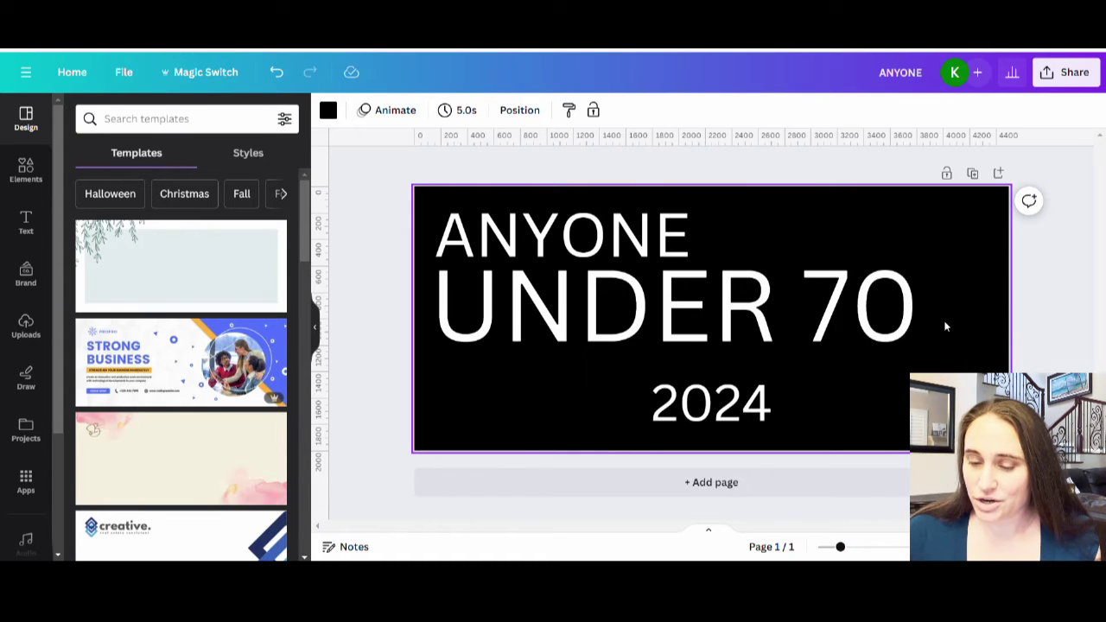
Step: Nudge UNDER 70 down slightly and enlarge the ANYONE line to about size 520
left_click_drag(882, 335, 878, 352)
left_click_drag(918, 259, 953, 259)
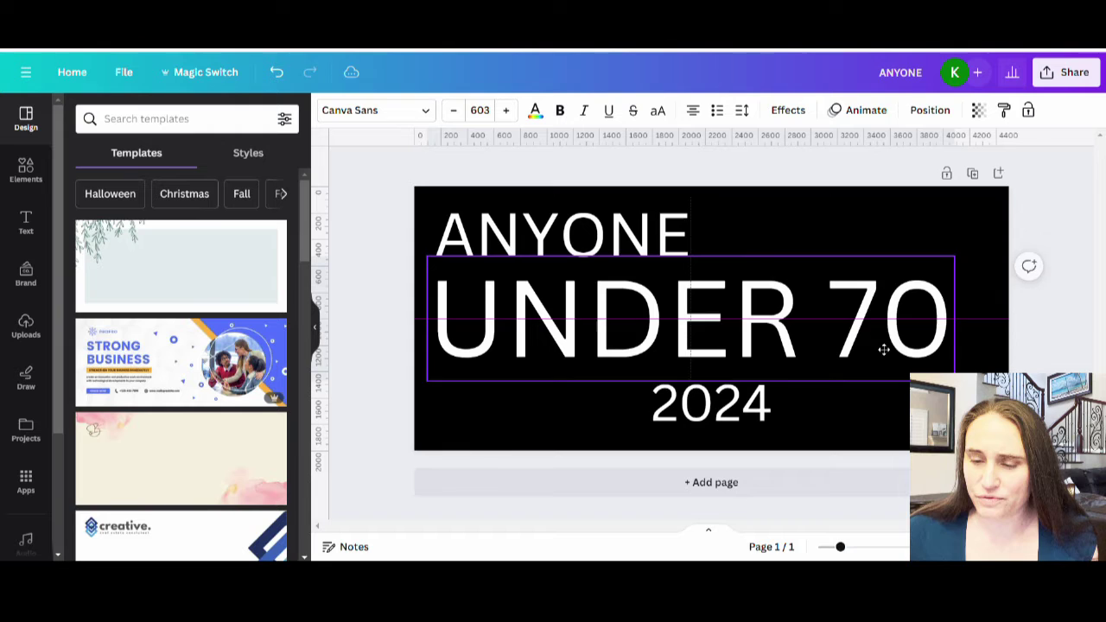
left_click(594, 246)
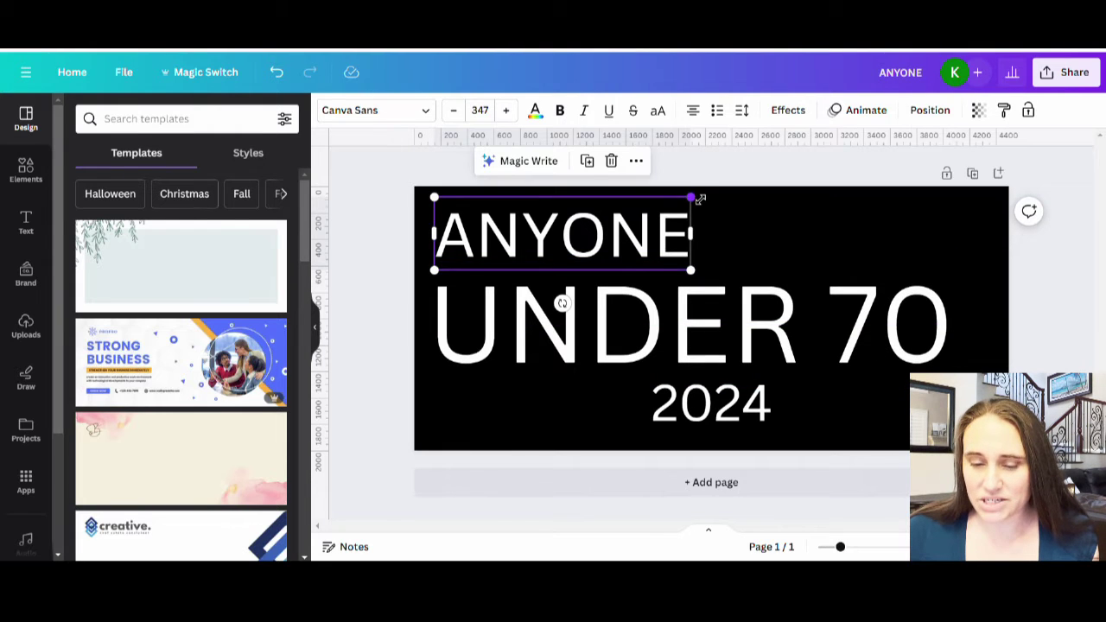
left_click_drag(699, 198, 743, 181)
left_click_drag(676, 233, 684, 250)
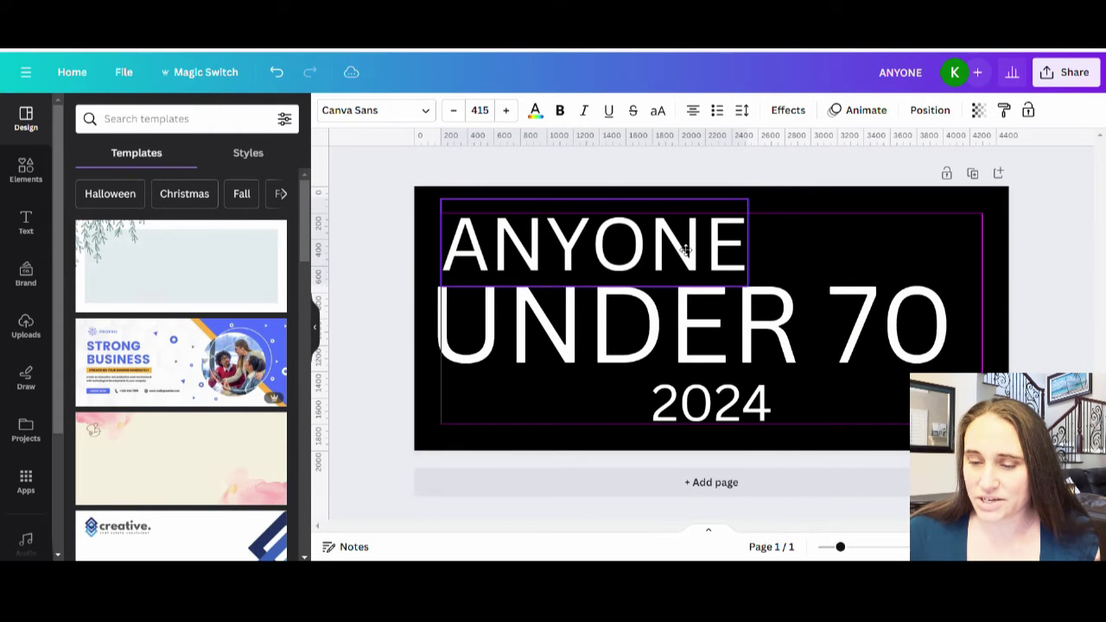
left_click_drag(748, 199, 828, 183)
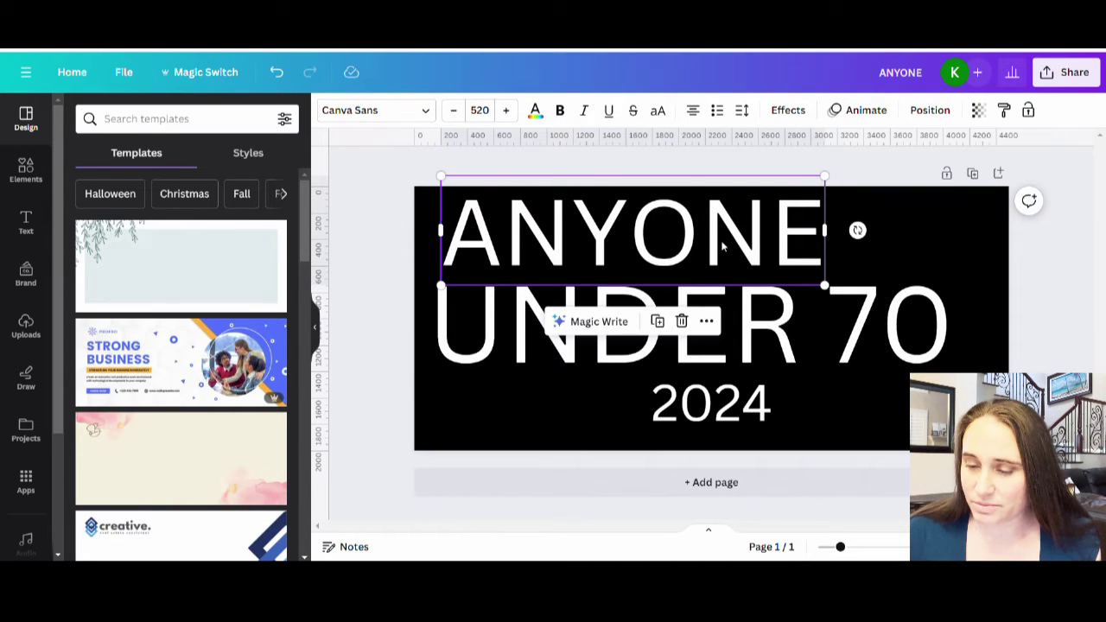
left_click_drag(727, 243, 720, 244)
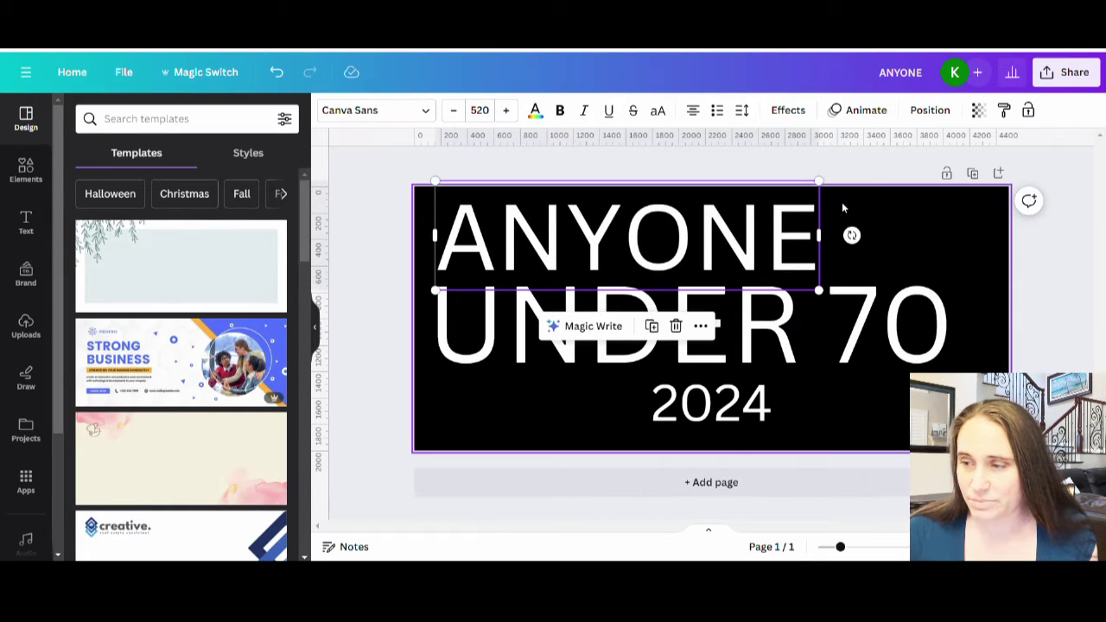
left_click(958, 419)
left_click(933, 347)
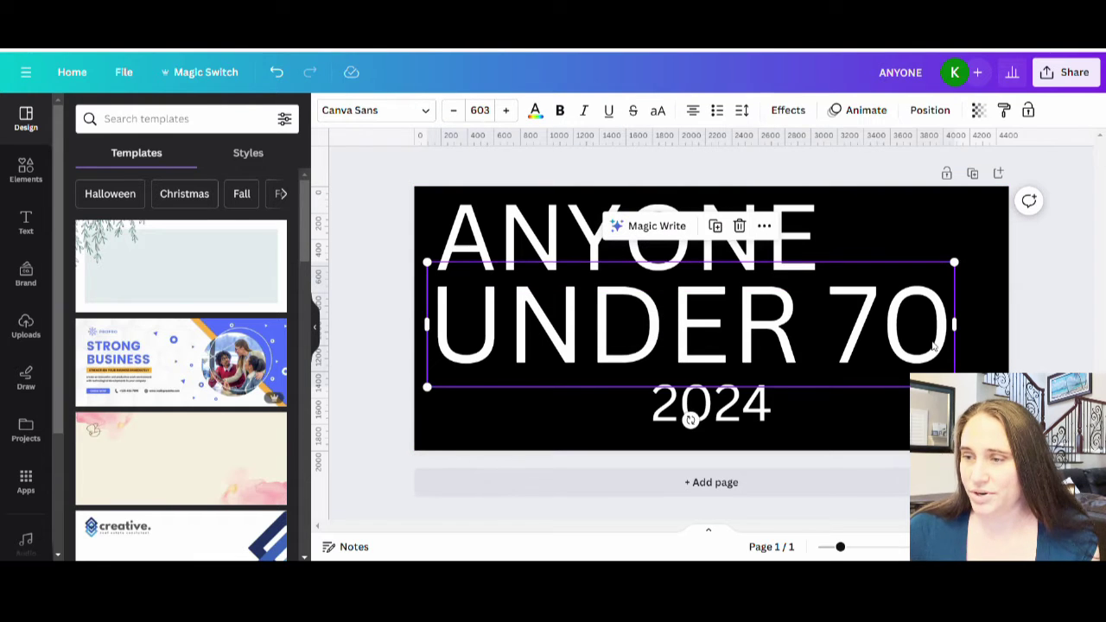
key("Escape")
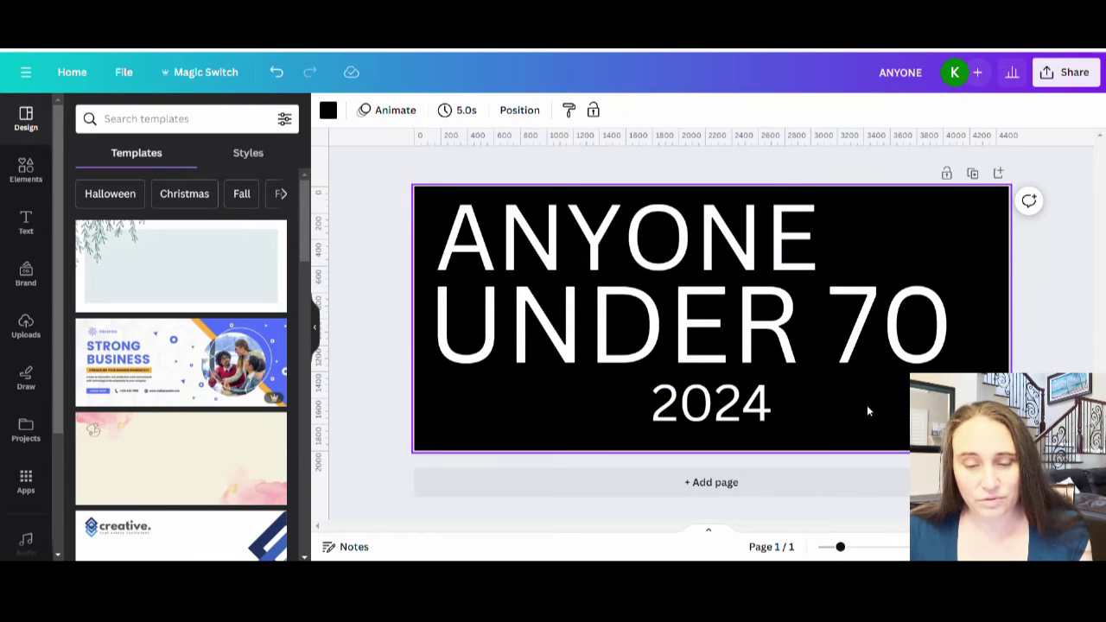
Step: Search fonts for 'DROID' and apply Droid Serif to ANYONE, UNDER 70 and 2024
left_click(638, 246)
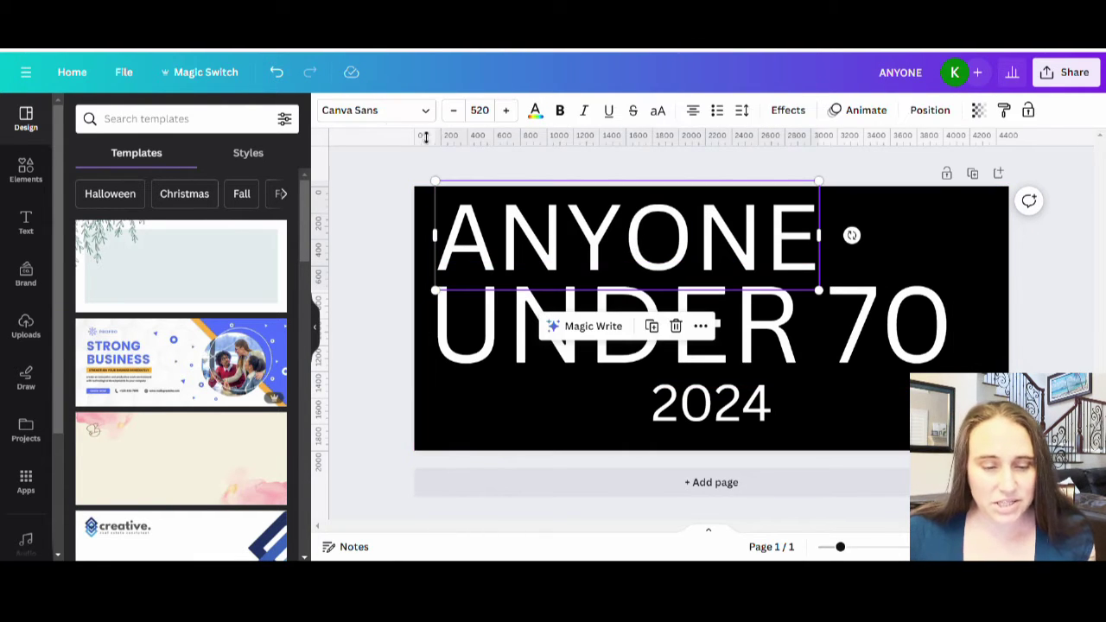
left_click(376, 111)
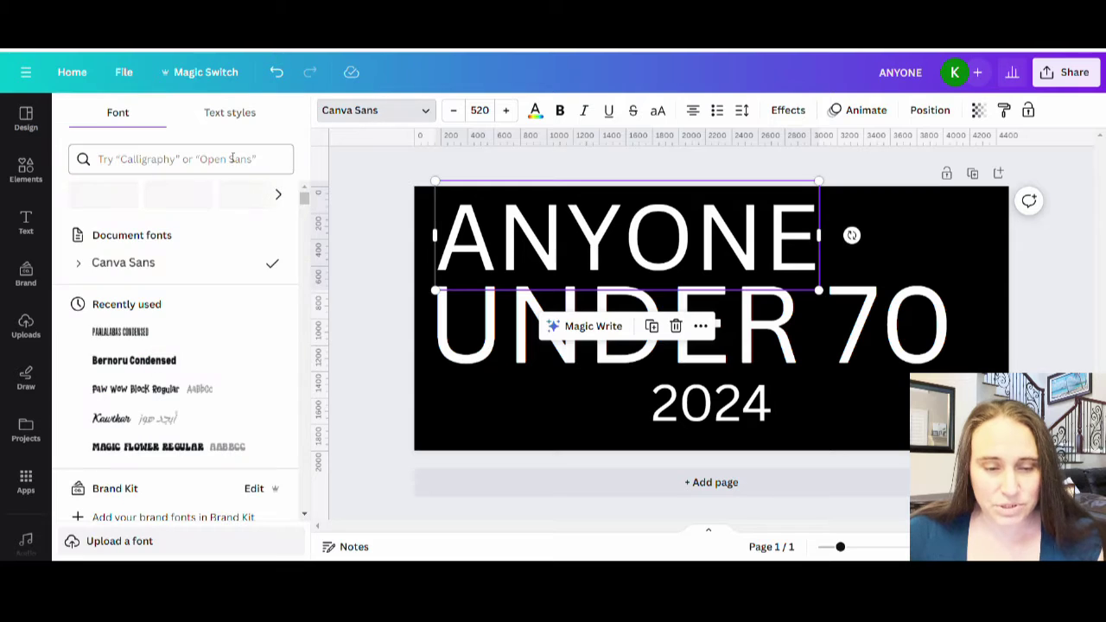
left_click(140, 159)
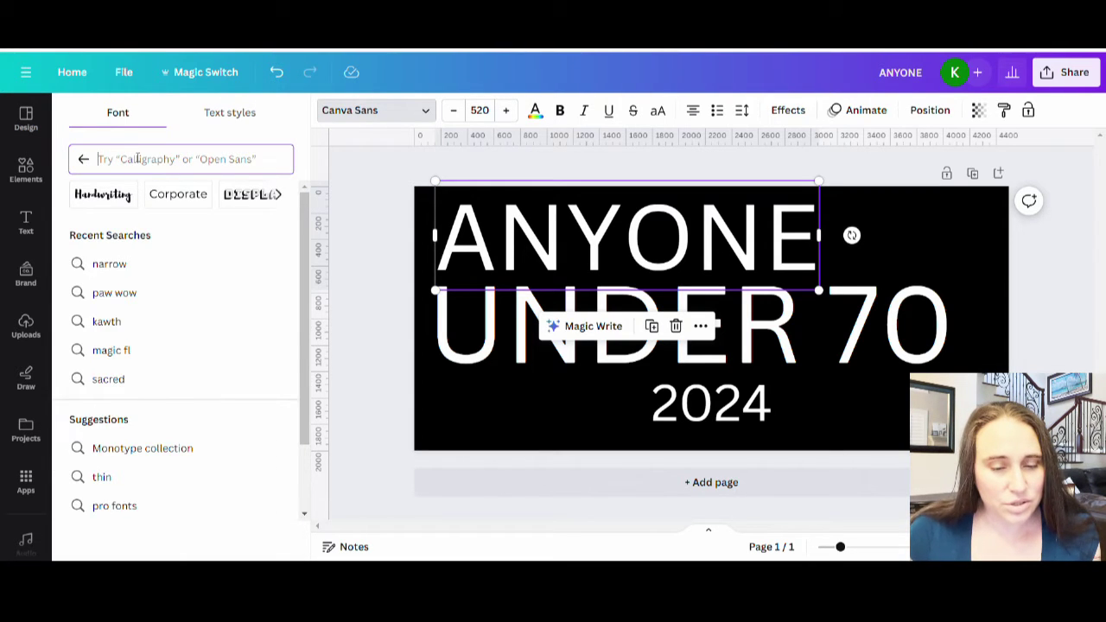
type("DROI")
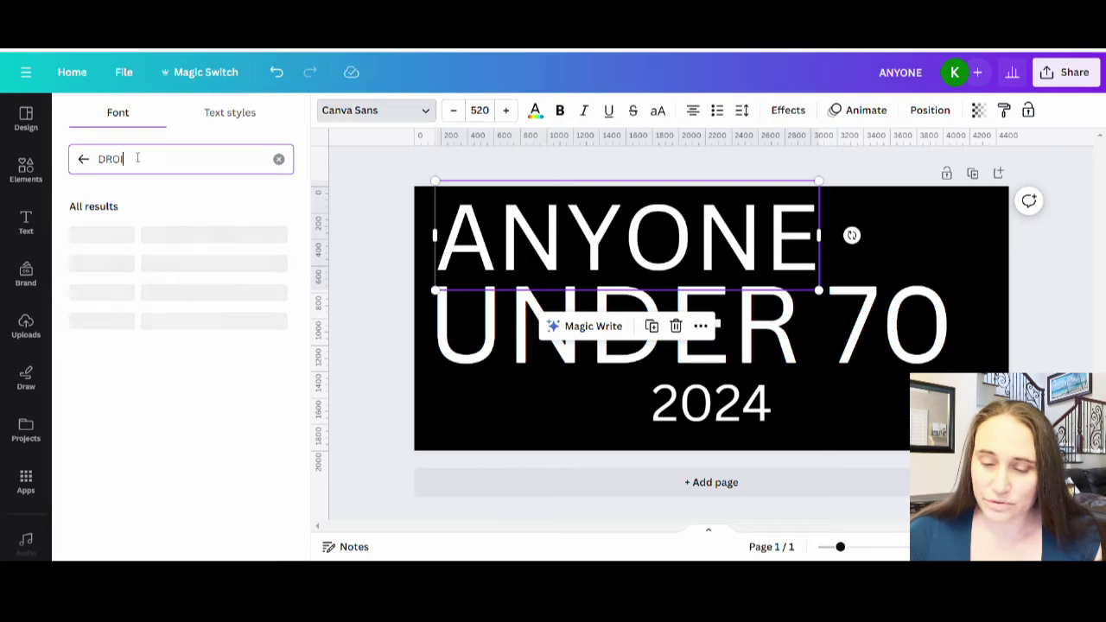
type("D")
left_click(127, 235)
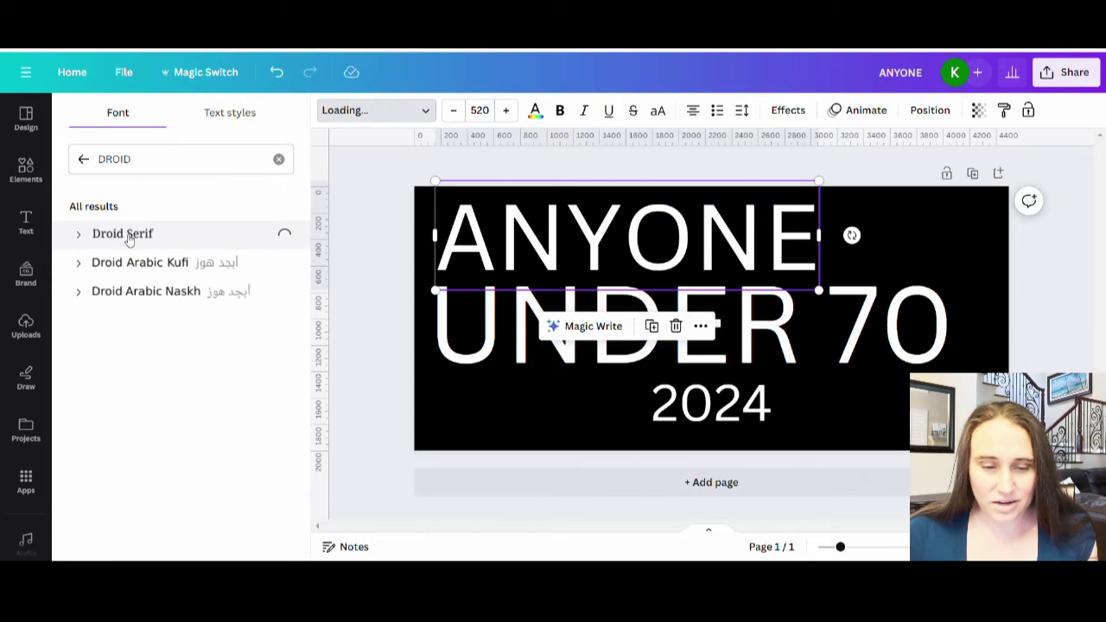
left_click(450, 321)
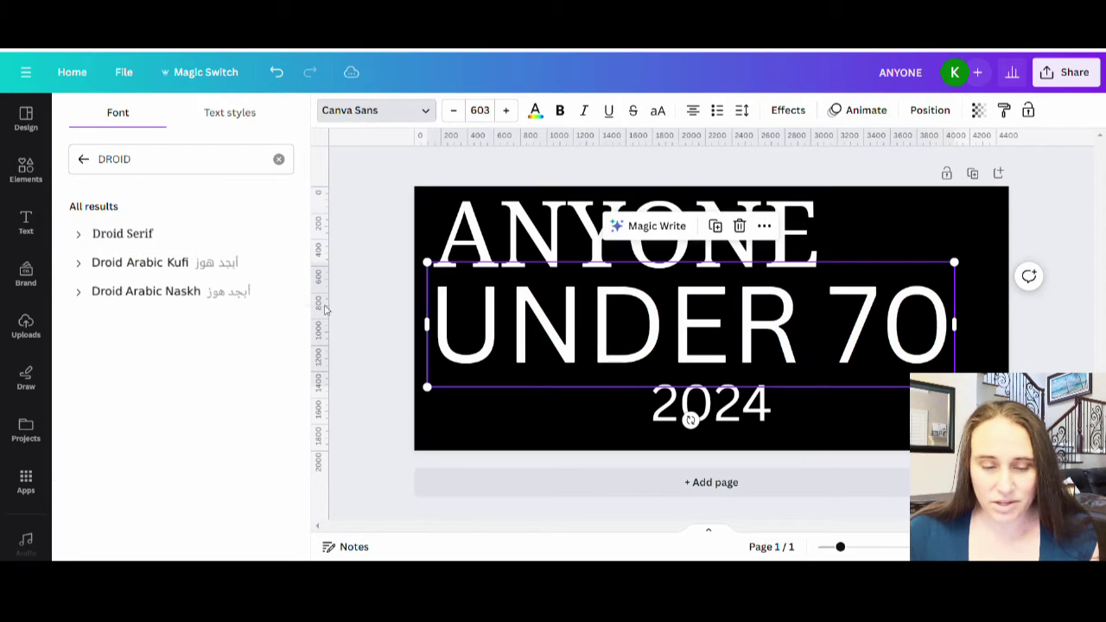
left_click(127, 235)
left_click(686, 417)
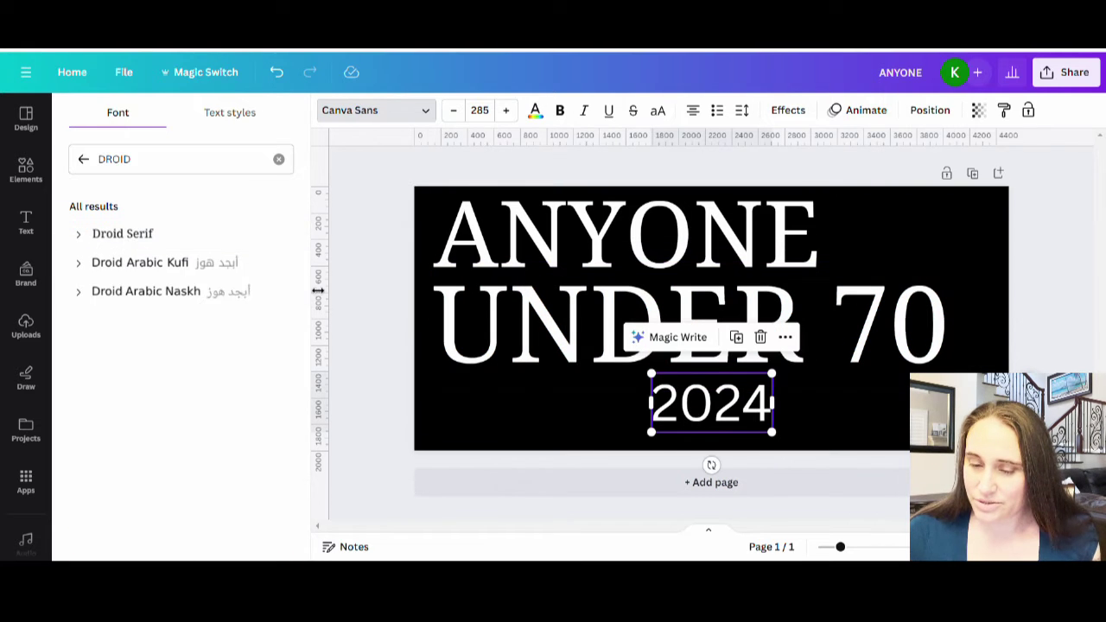
left_click(210, 231)
left_click(950, 423)
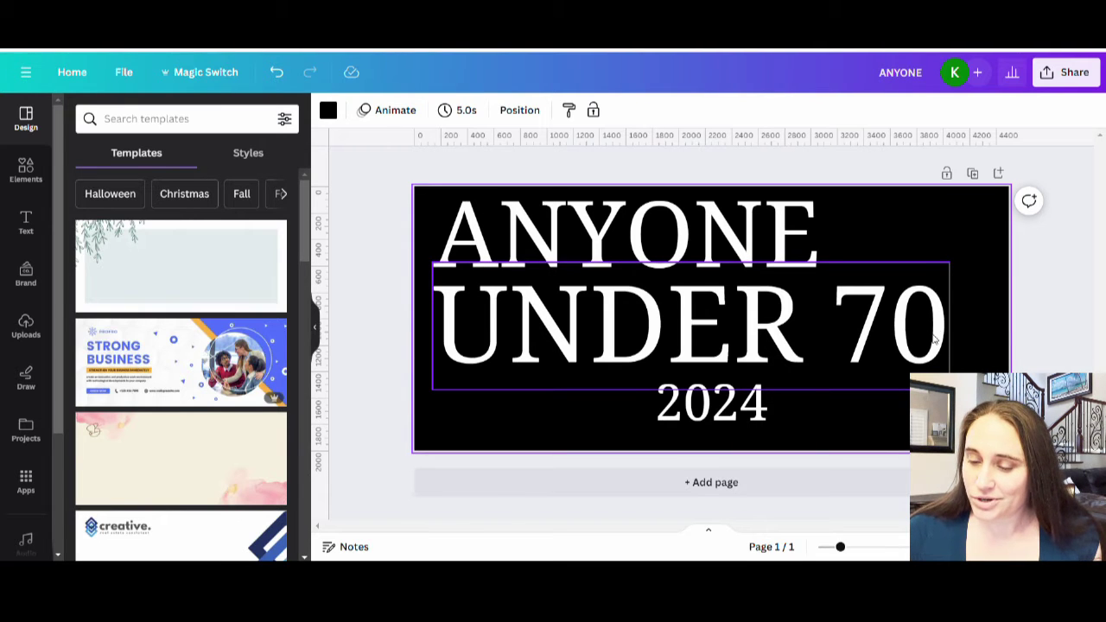
Step: Enlarge UNDER 70 and ANYONE, bringing ANYONE to size 555 just above UNDER 70
left_click(911, 372)
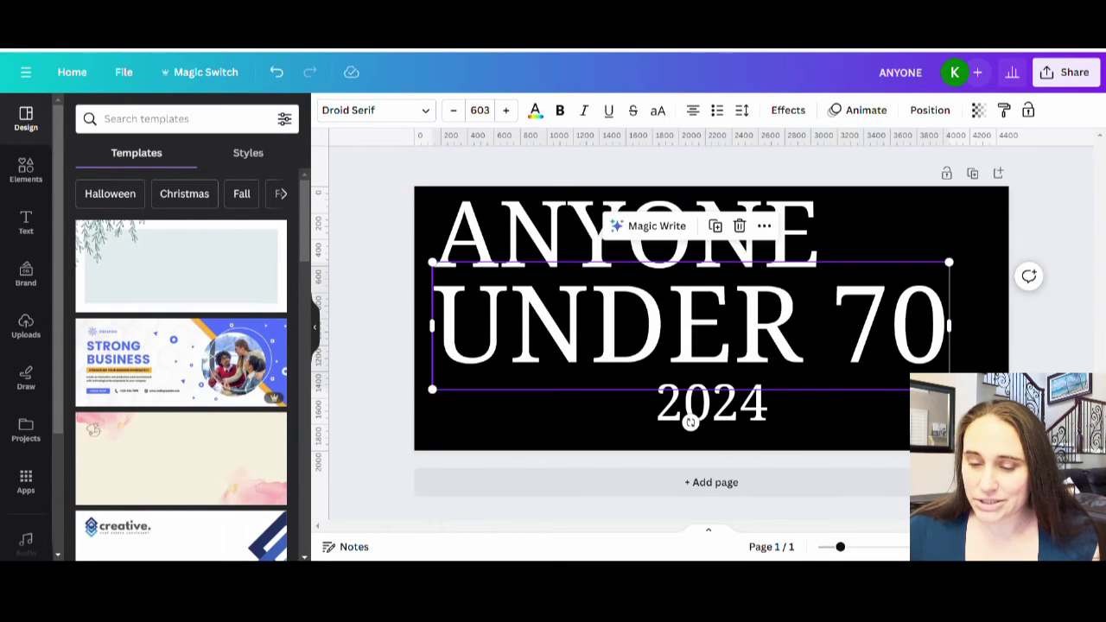
left_click_drag(948, 389, 982, 397)
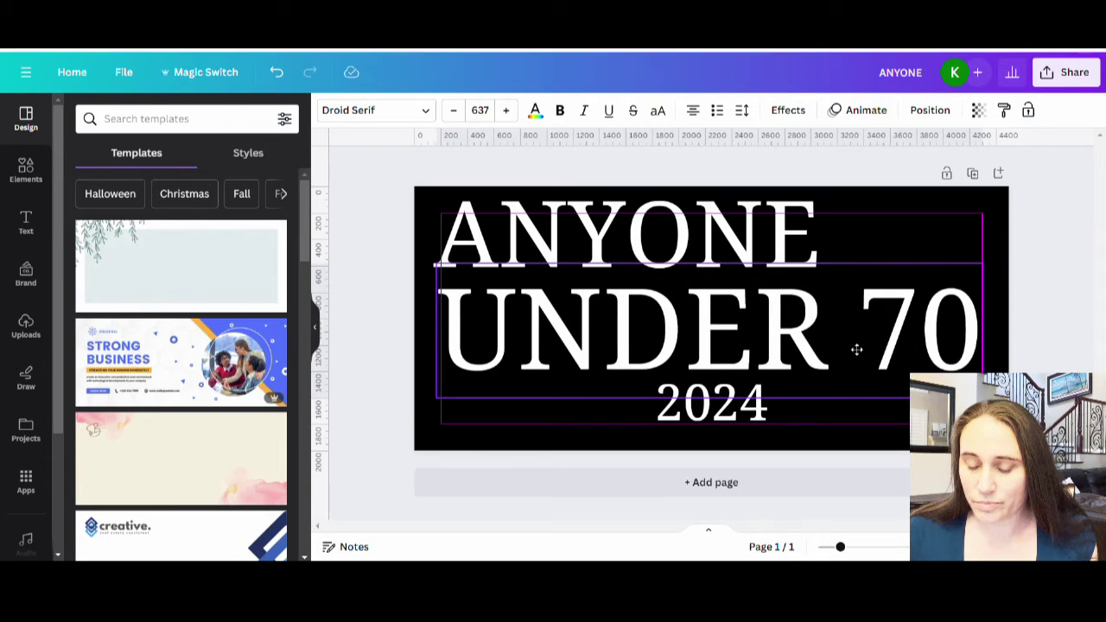
left_click_drag(856, 349, 858, 351)
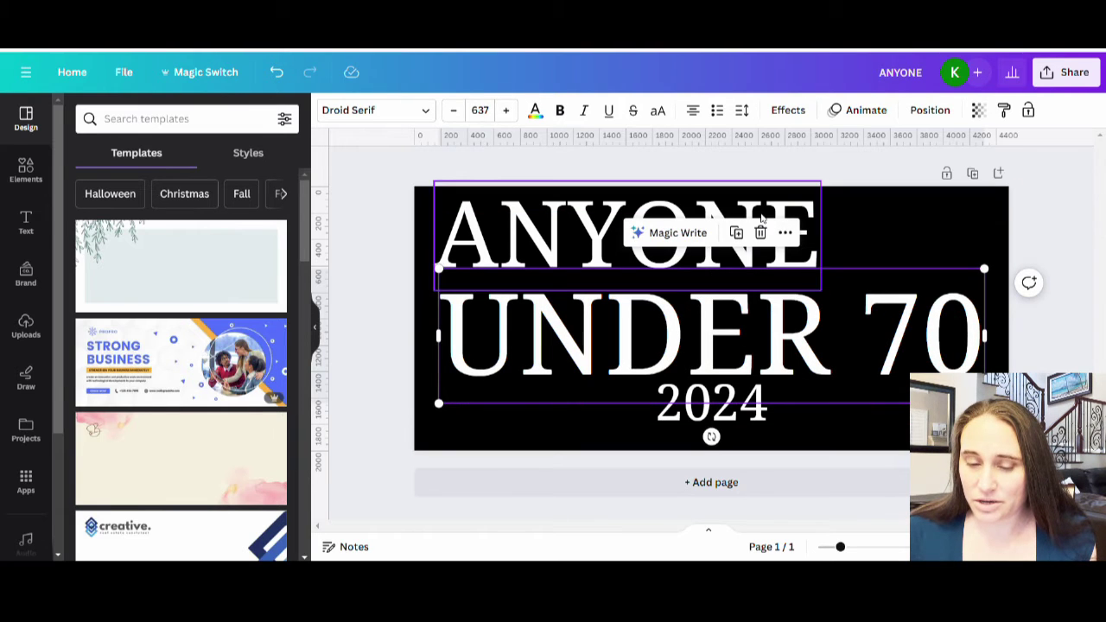
left_click(762, 219)
left_click_drag(817, 288, 850, 320)
left_click_drag(747, 223, 750, 232)
left_click(952, 243)
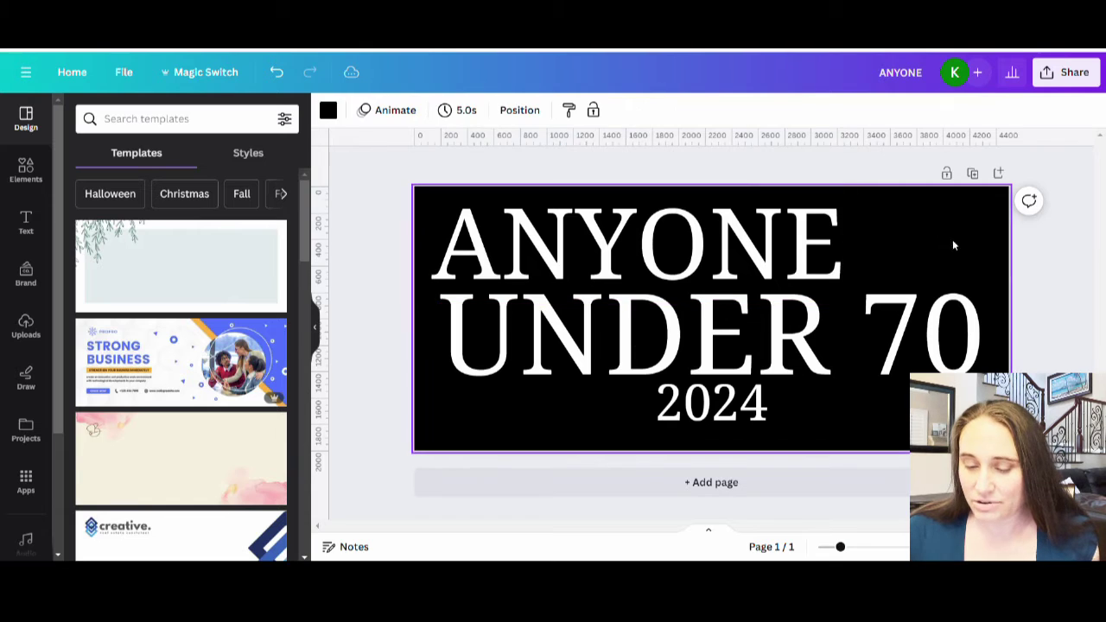
Step: Move the 2024 line slightly lower on the design
left_click(713, 403)
left_click_drag(714, 402, 710, 417)
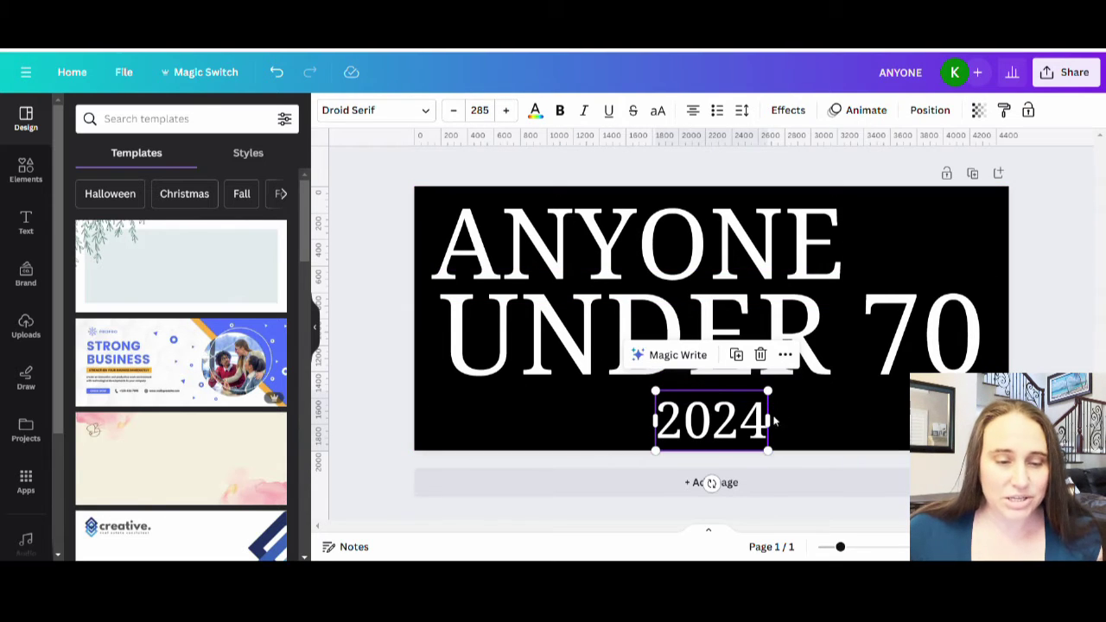
left_click(26, 168)
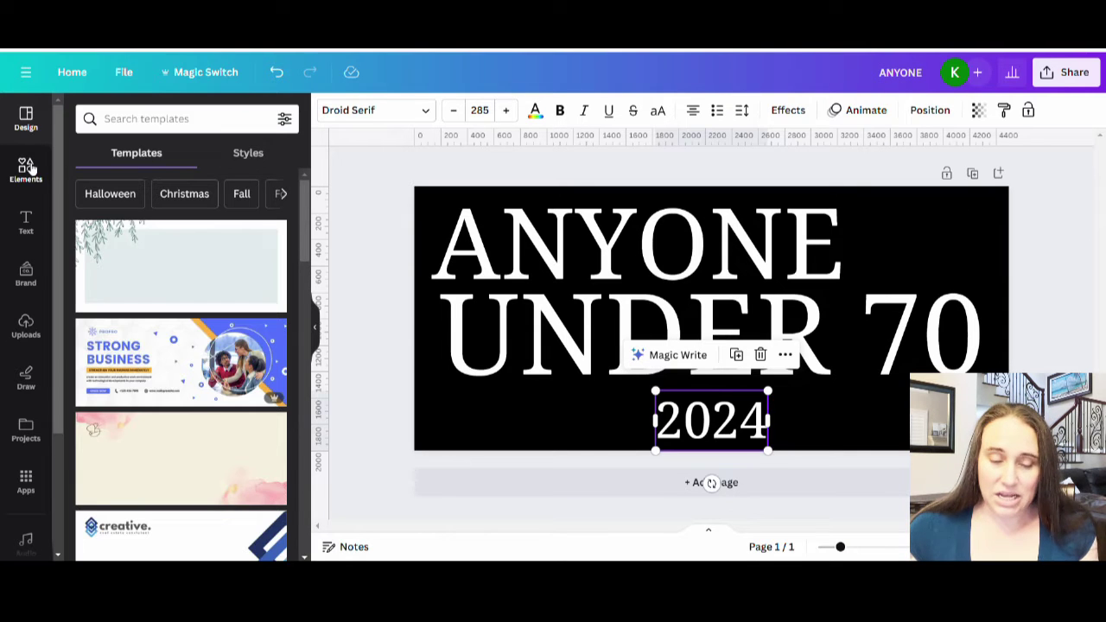
Step: Search elements for 'AMERICAN FLAG' and show all the graphic results
left_click(161, 119)
type("A")
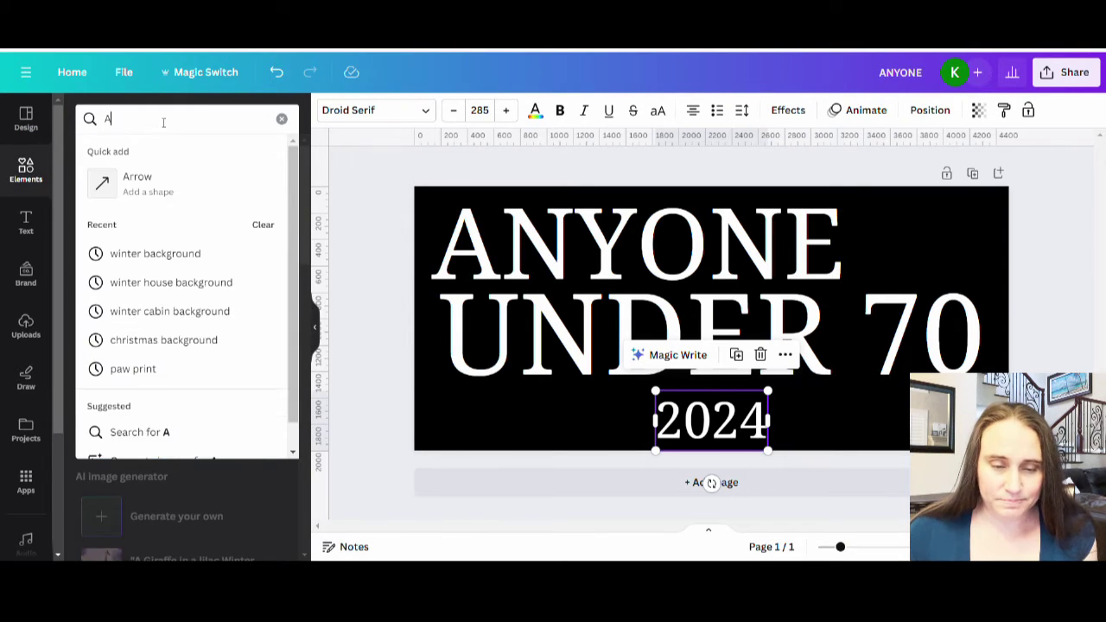
type("MERICAN FLAG")
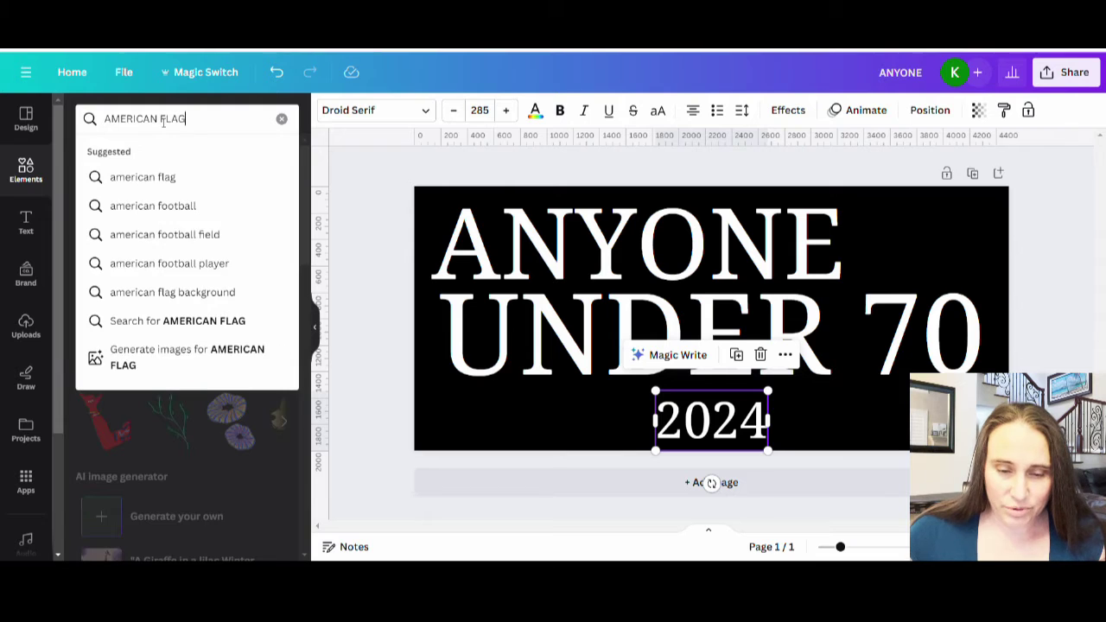
key("Return")
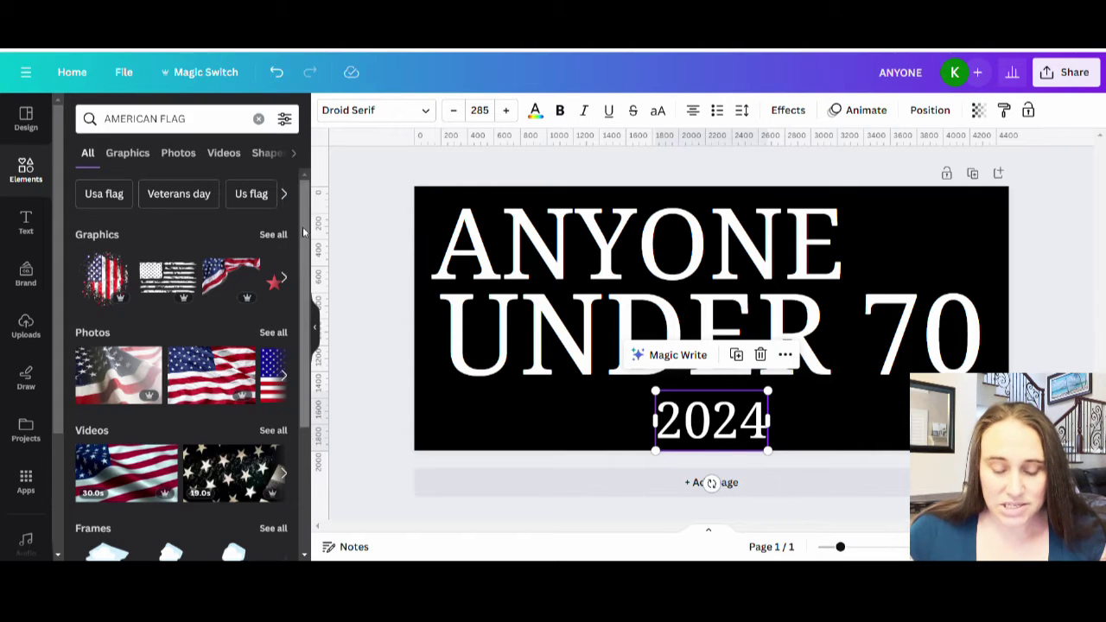
left_click(275, 237)
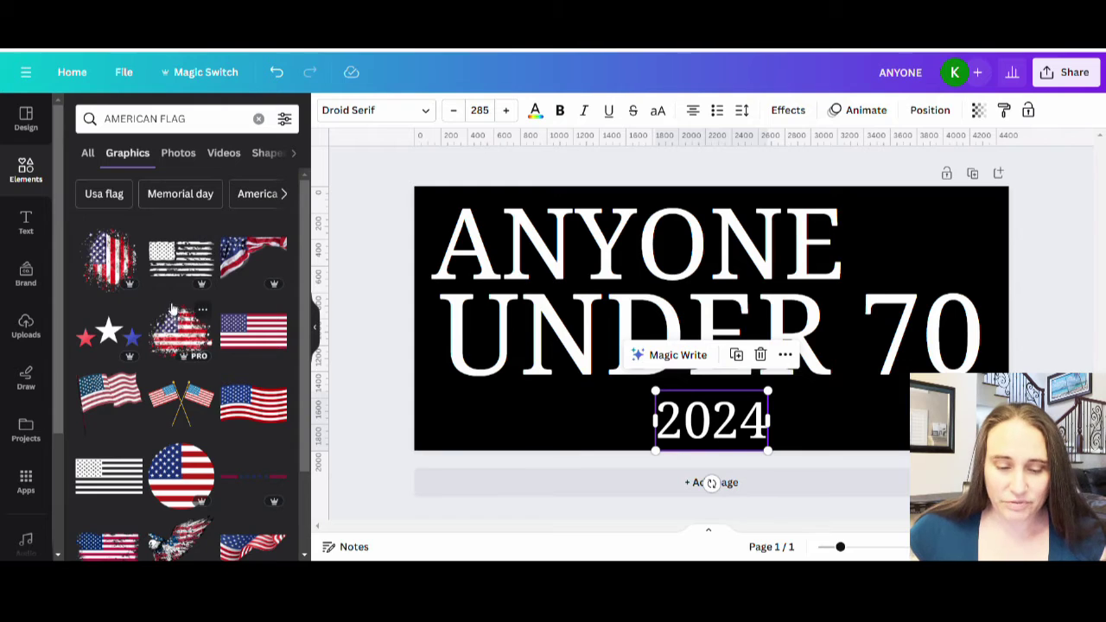
Step: Scroll through the American flag graphics to find a suitable one
scroll(109, 335, "down", 3)
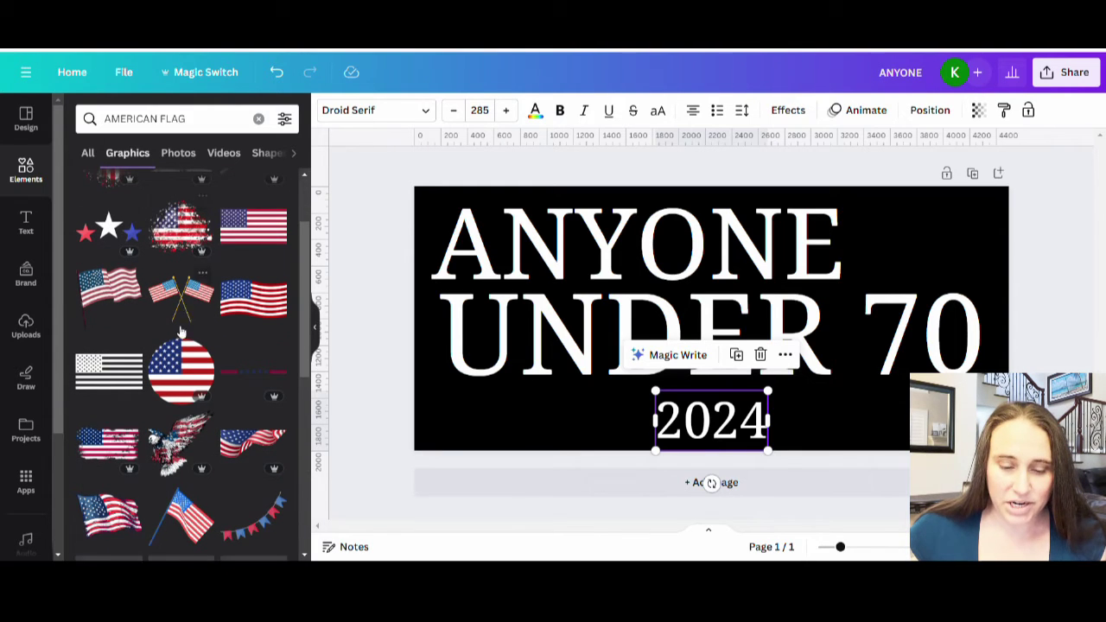
scroll(225, 270, "down", 5)
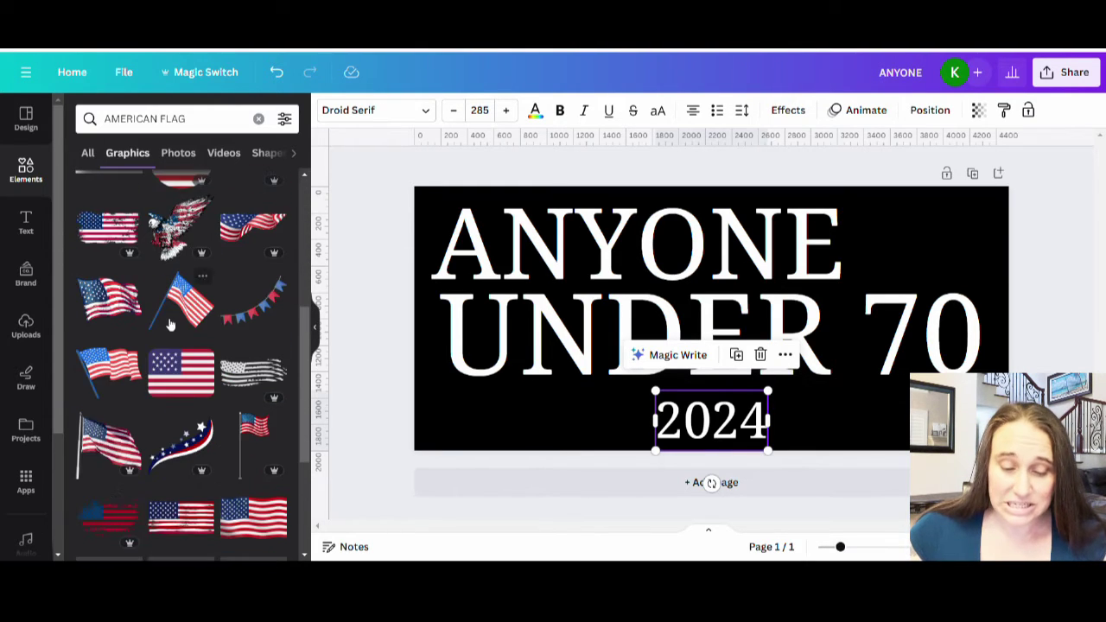
scroll(212, 335, "down", 3)
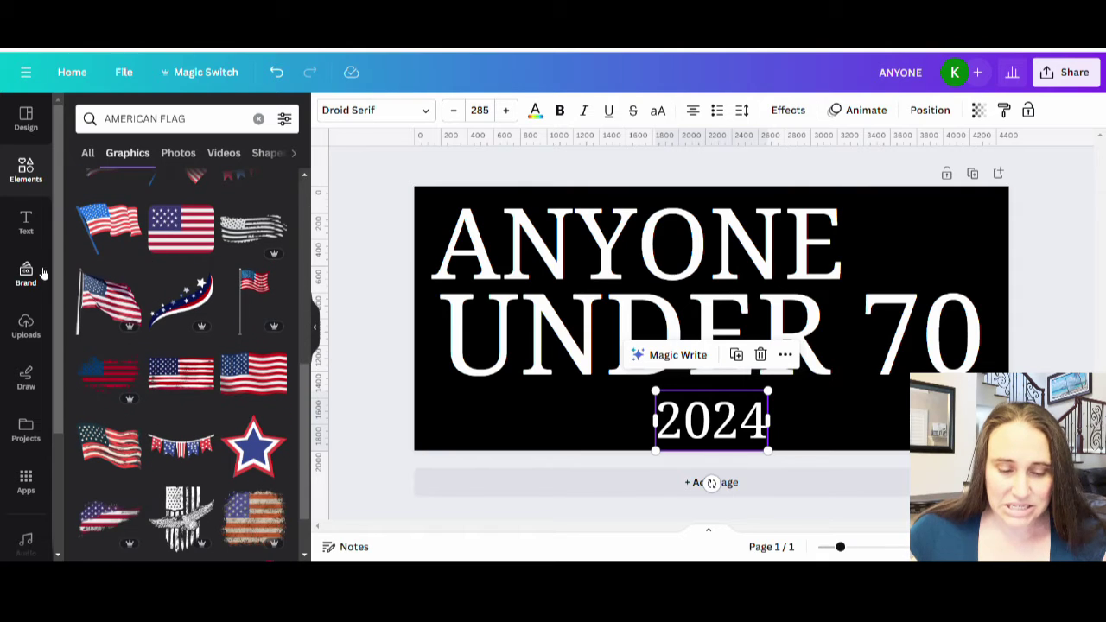
scroll(197, 404, "down", 8)
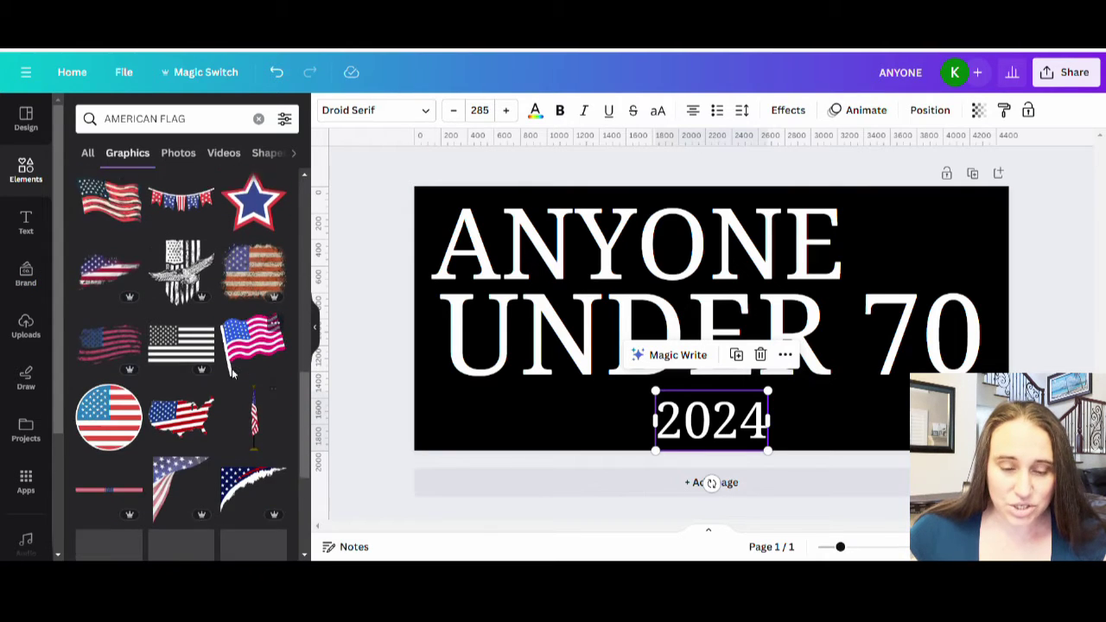
scroll(192, 396, "down", 2)
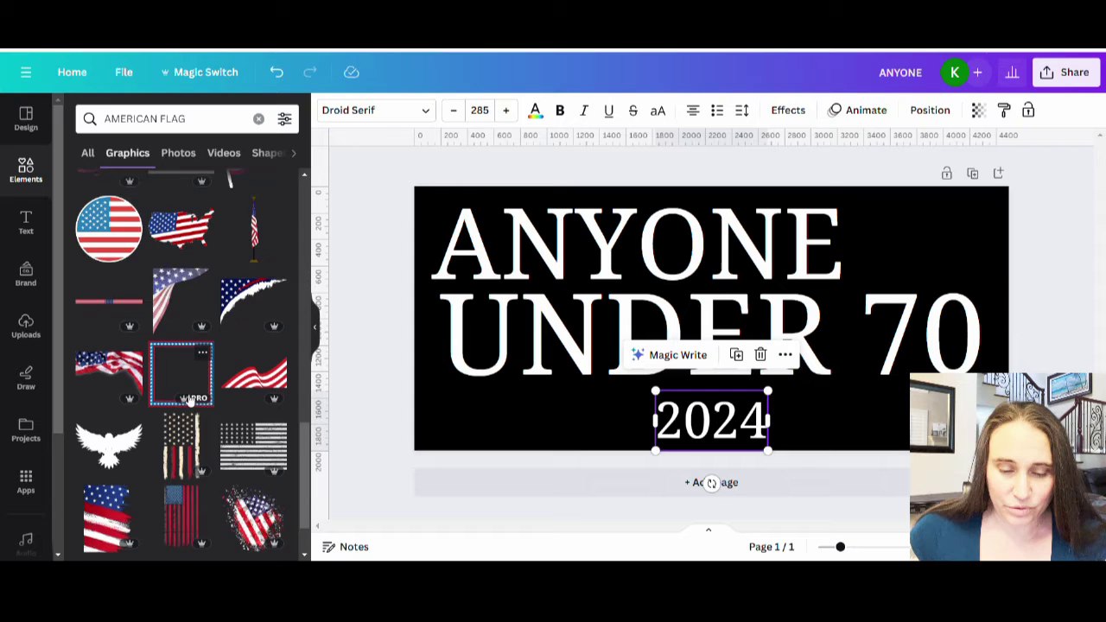
scroll(199, 406, "down", 10)
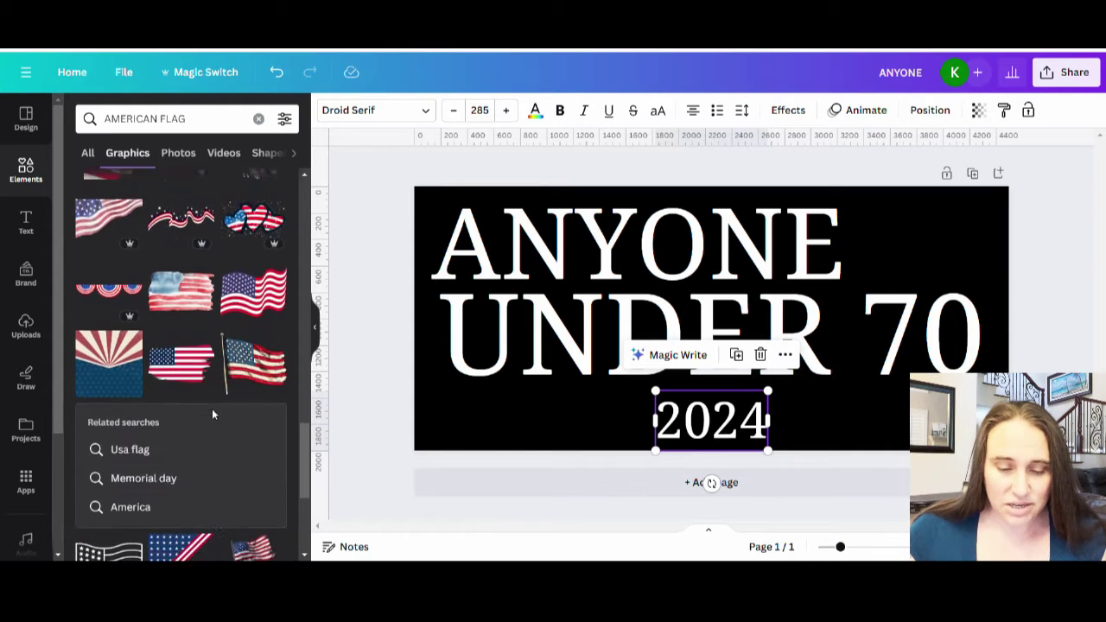
scroll(213, 415, "down", 10)
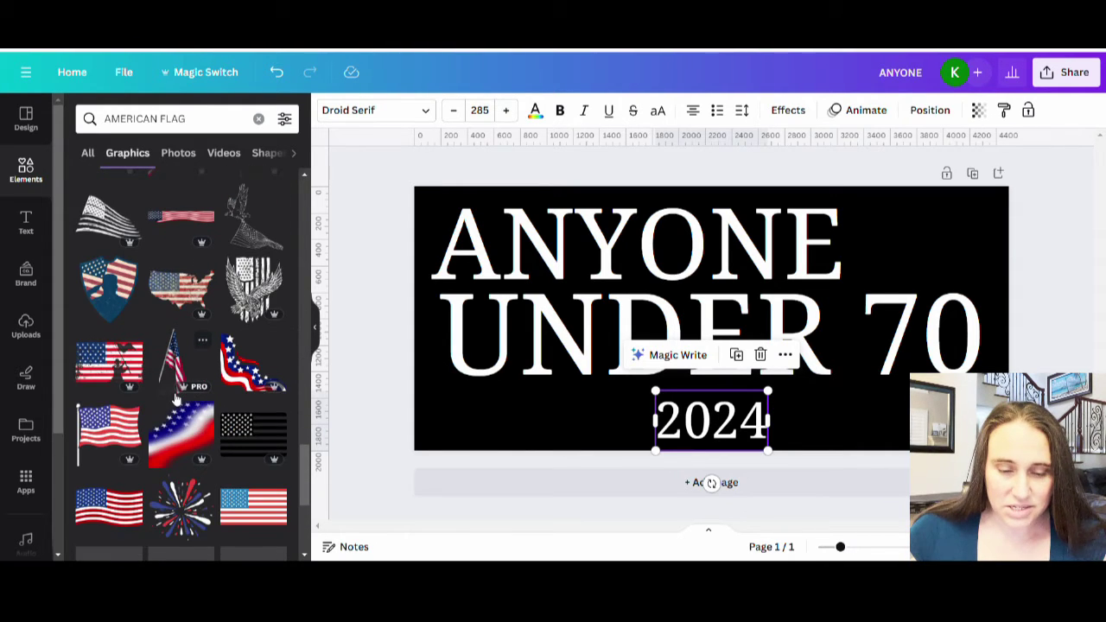
scroll(177, 396, "down", 6)
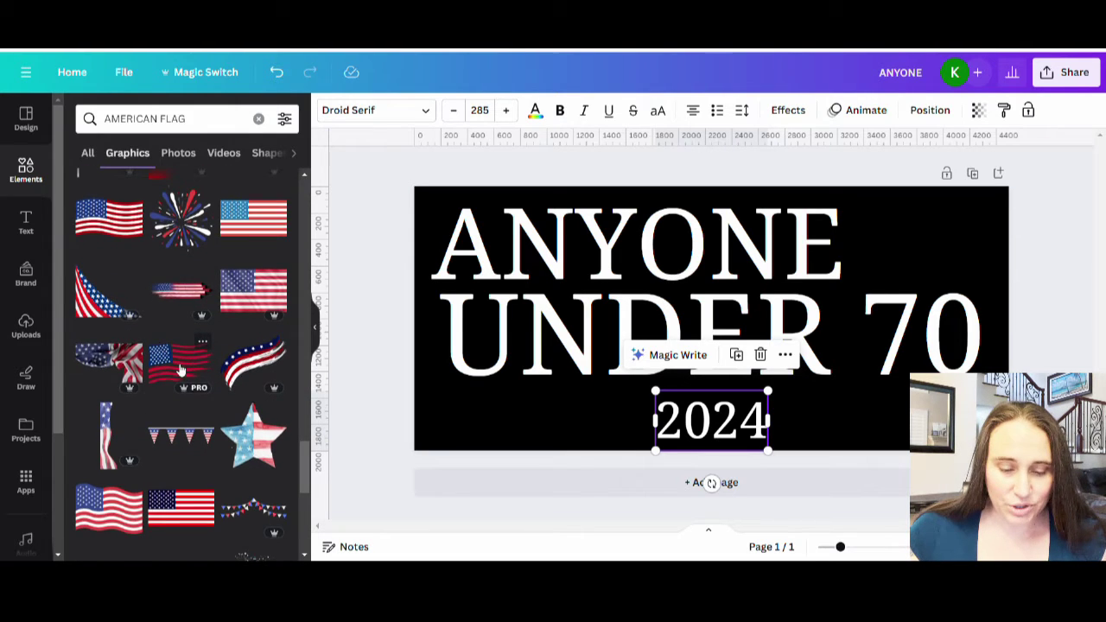
scroll(186, 355, "down", 5)
scroll(200, 322, "down", 8)
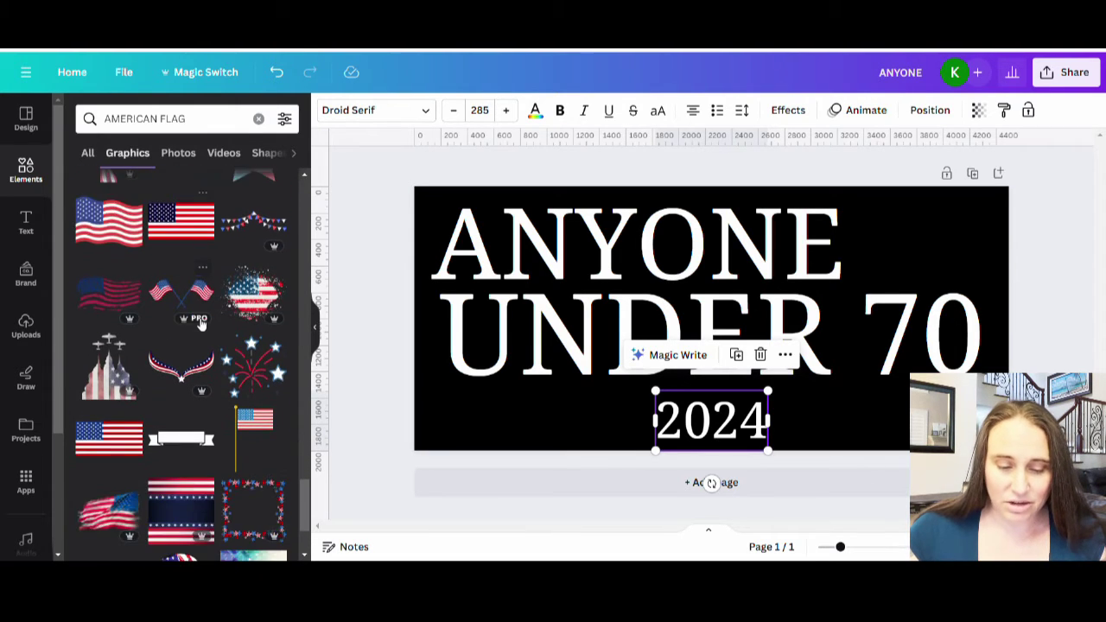
scroll(198, 319, "down", 5)
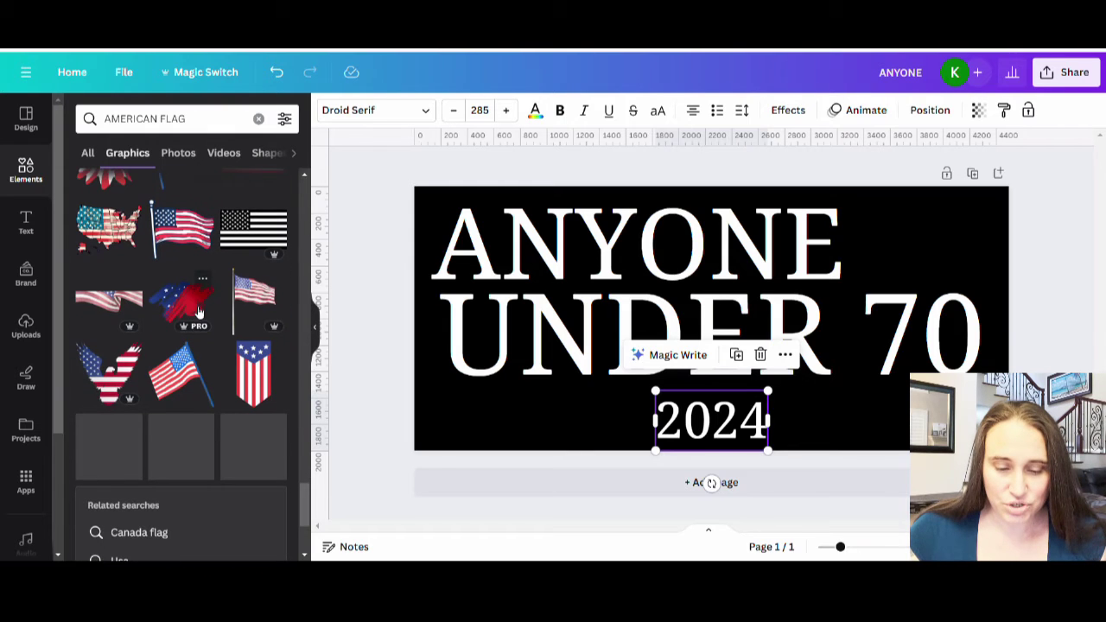
scroll(240, 280, "down", 5)
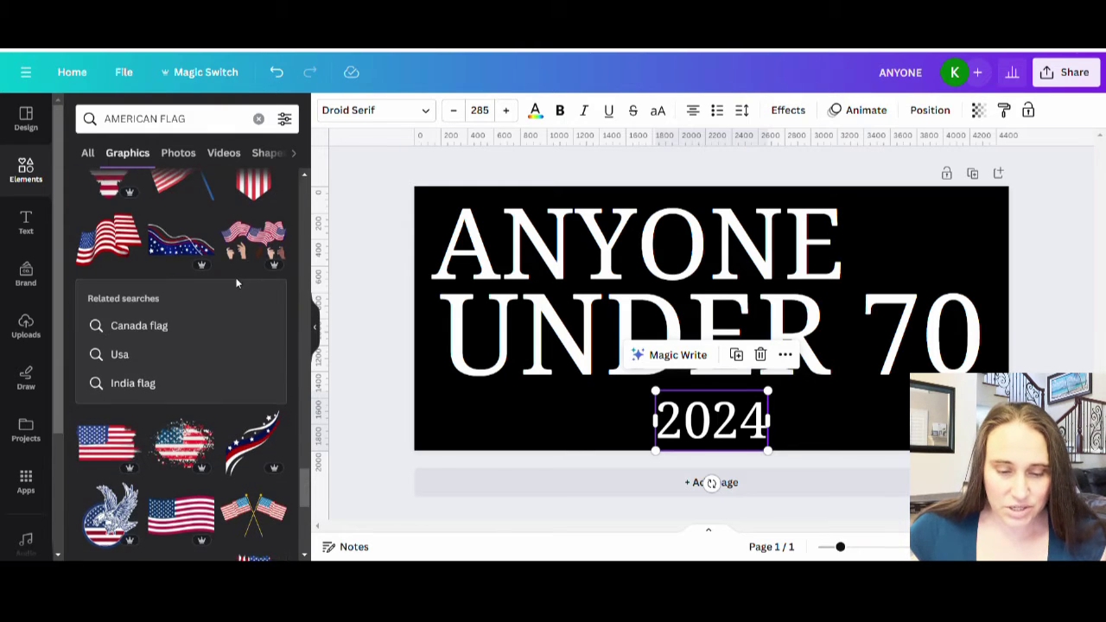
scroll(240, 291, "down", 3)
scroll(230, 336, "down", 5)
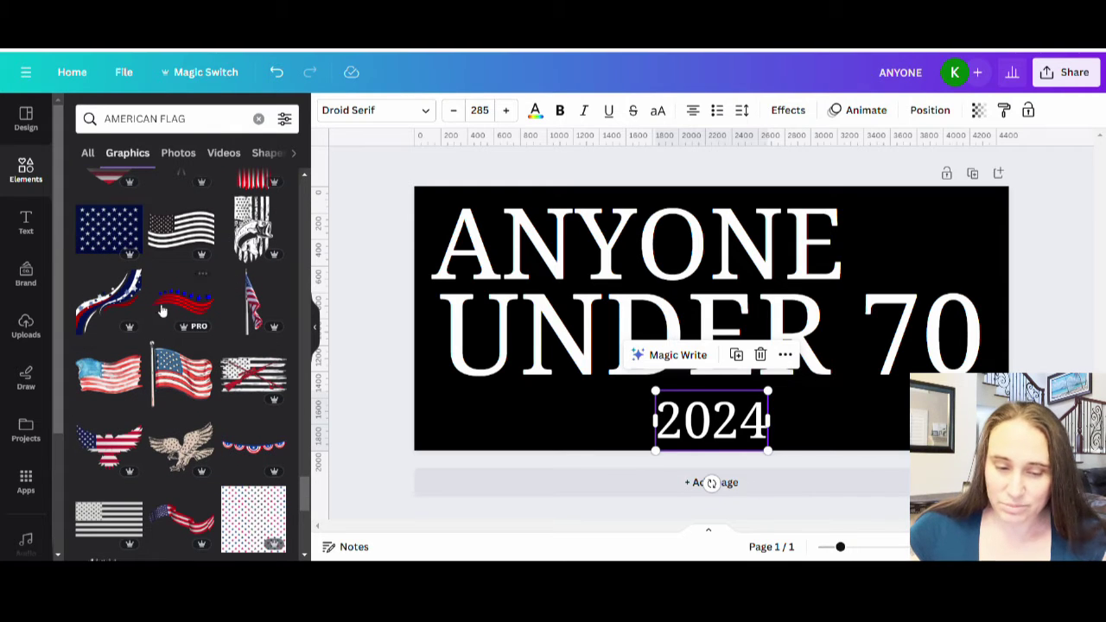
Step: Add a red-and-blue star swoosh graphic, shrink it and fit it beside ANYONE top right
left_click(179, 309)
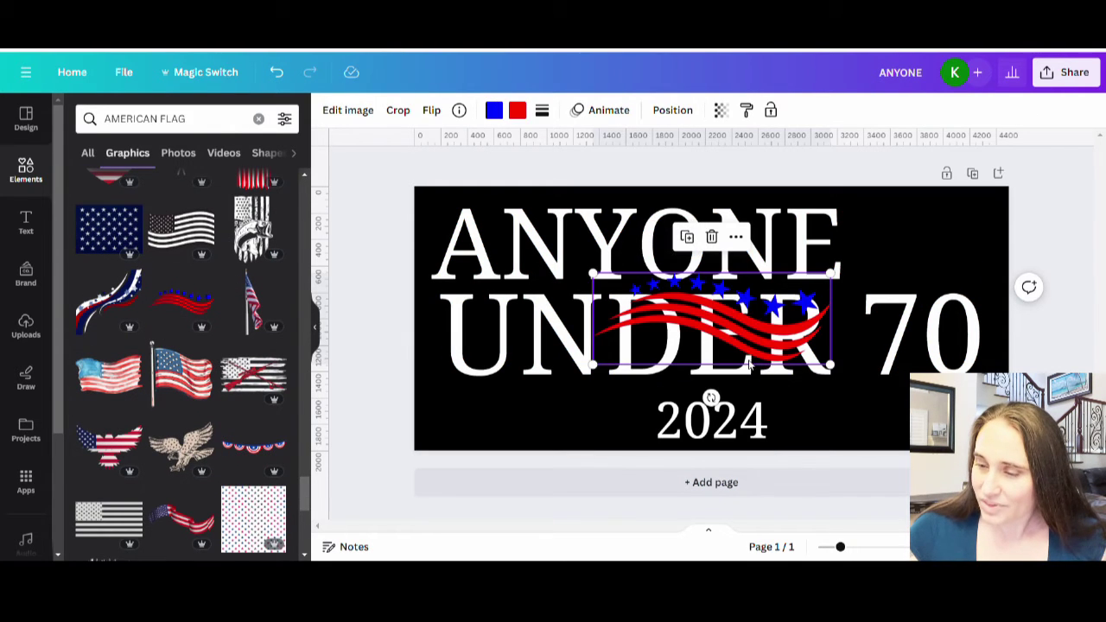
left_click_drag(796, 339, 1006, 273)
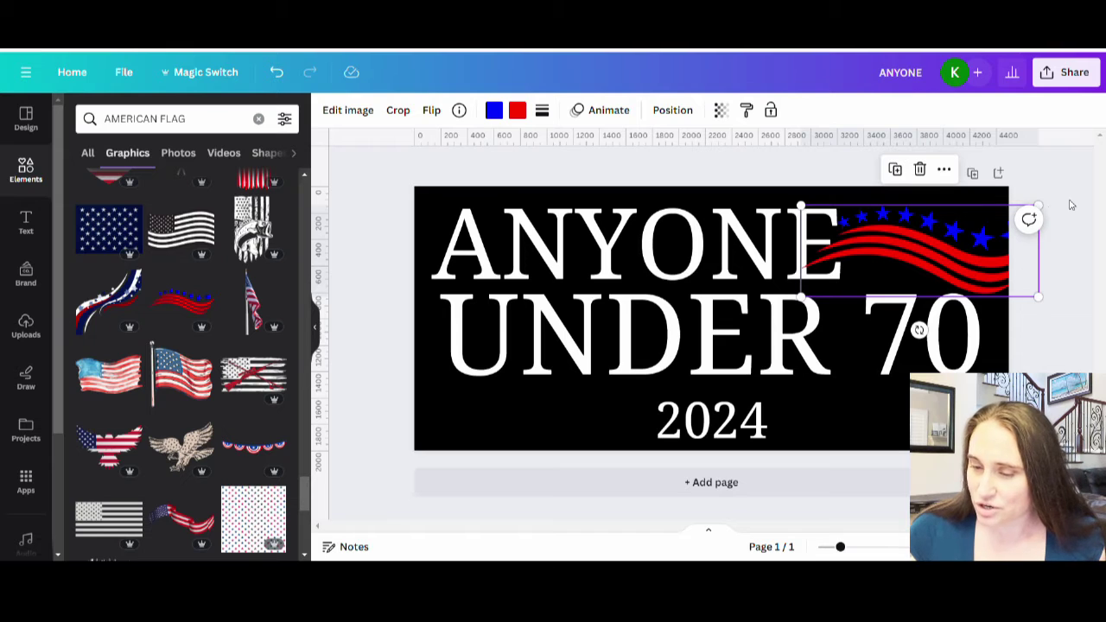
left_click_drag(1051, 212, 988, 234)
left_click_drag(912, 269, 937, 250)
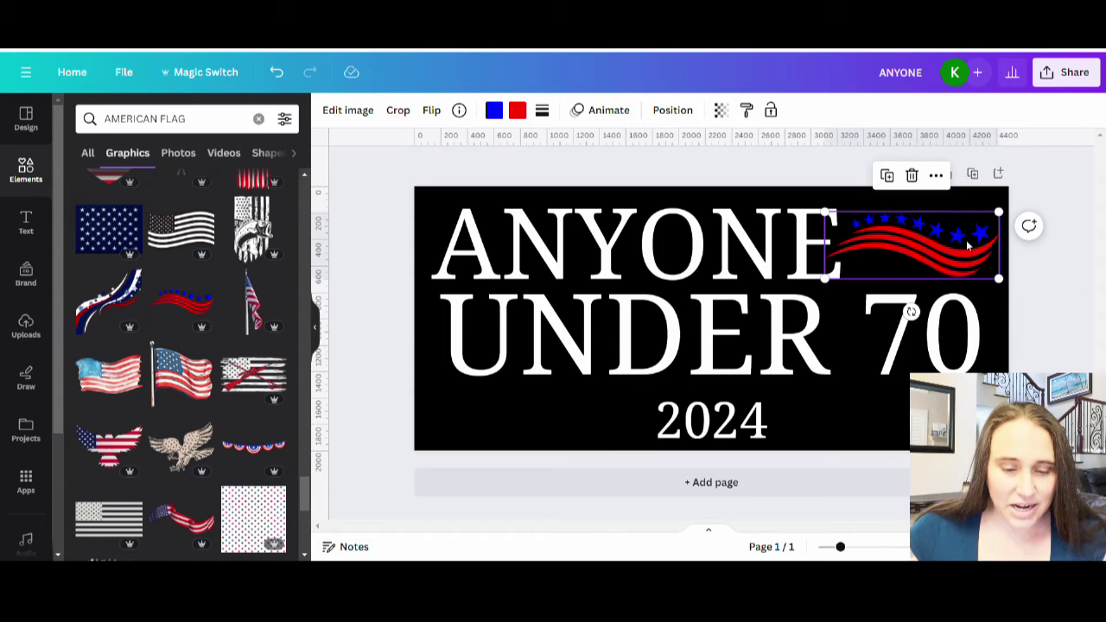
scroll(216, 319, "down", 4)
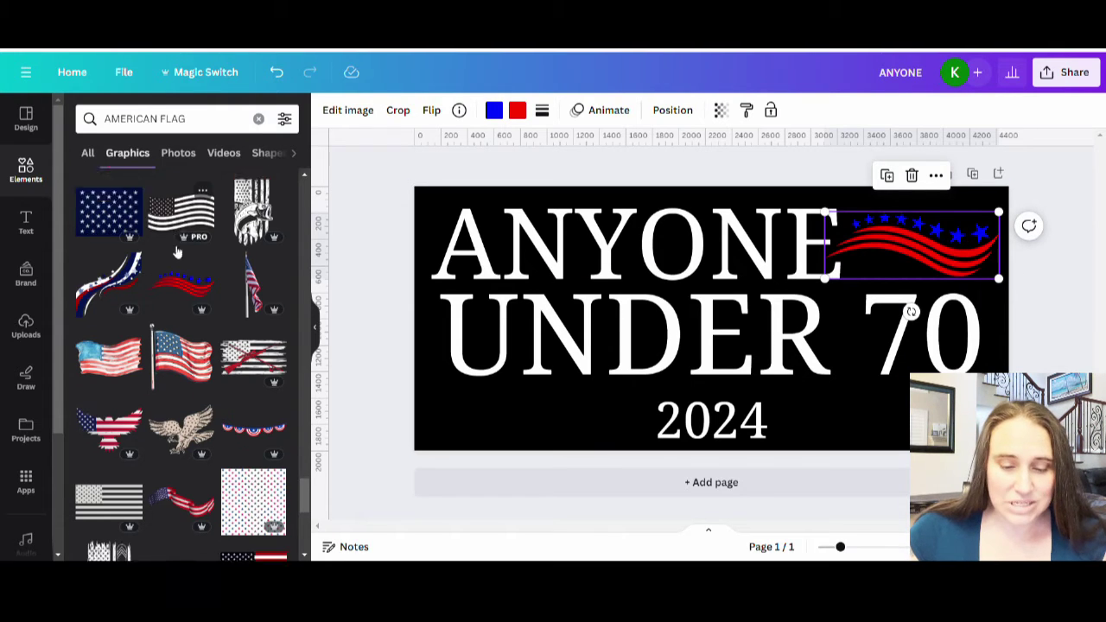
scroll(179, 276, "down", 2)
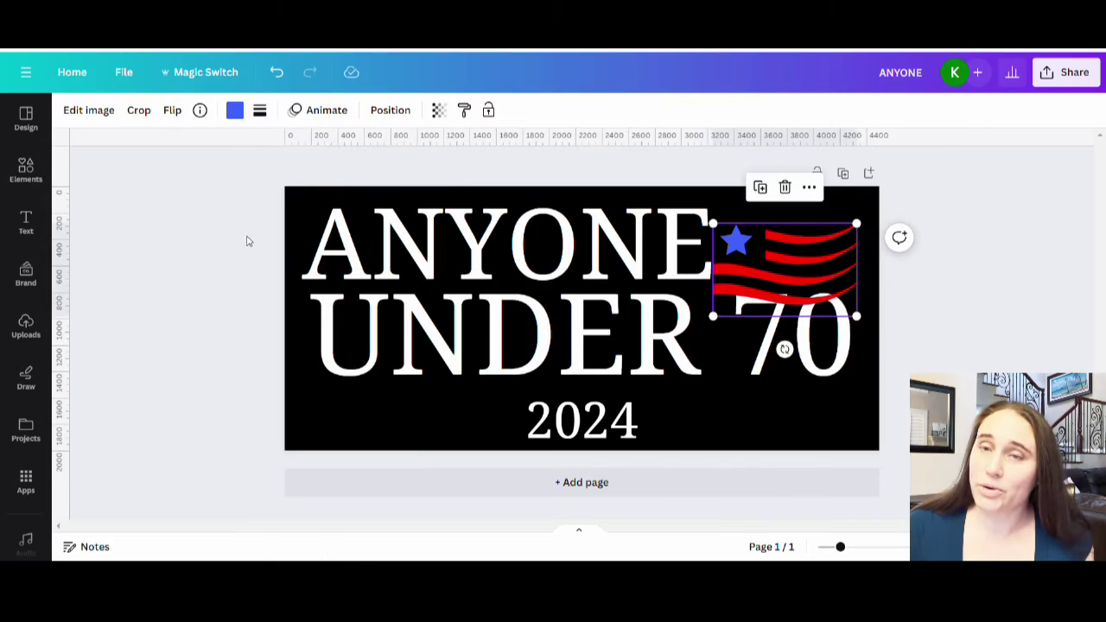
Step: Swap in the star-and-stripes flag and fine-tune it into the top-right corner
left_click(207, 235)
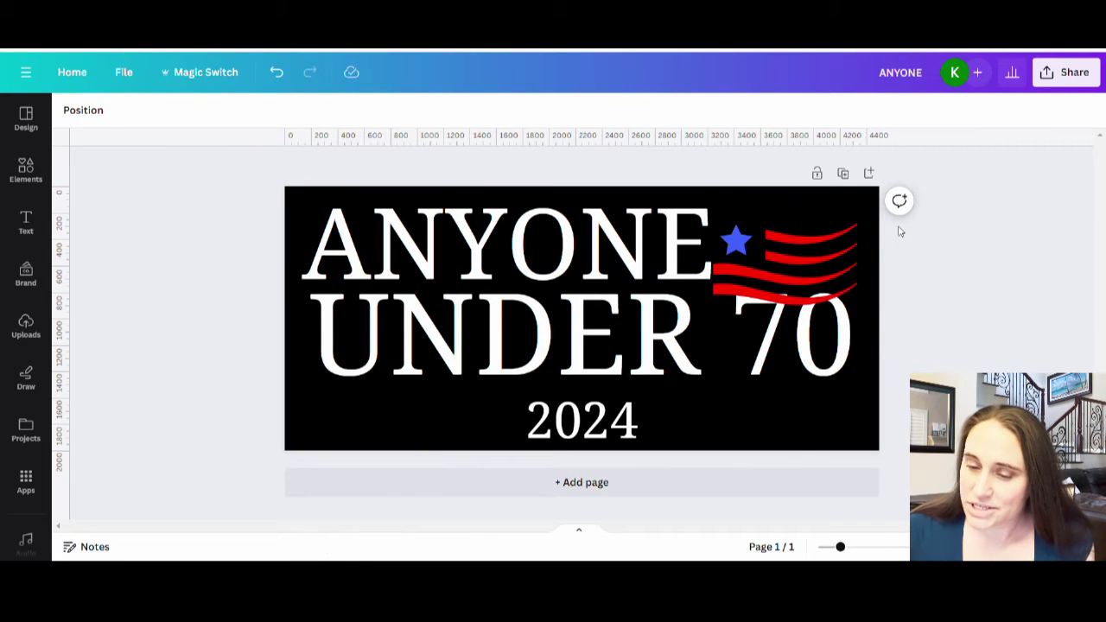
left_click_drag(764, 270, 768, 253)
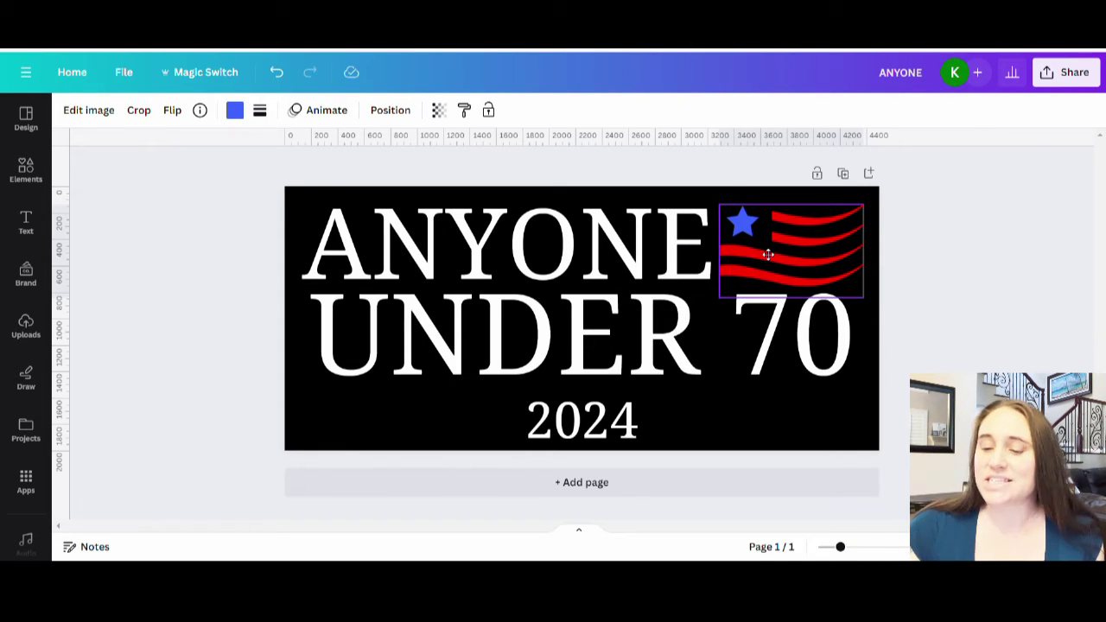
left_click(990, 267)
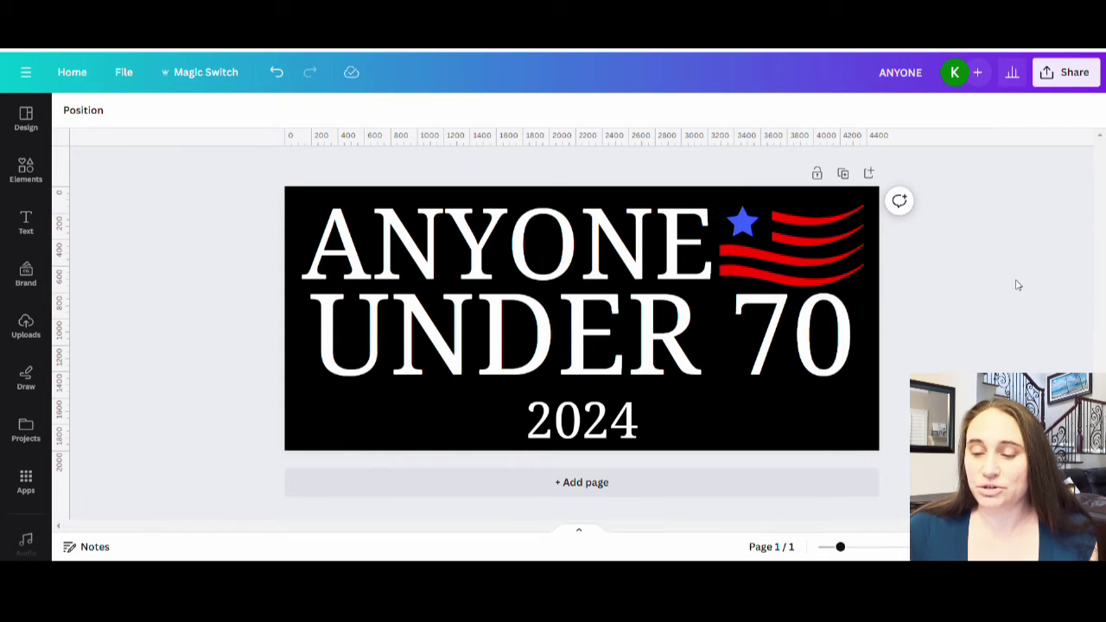
mouse_move(859, 245)
left_mouse_down()
mouse_move(845, 245)
mouse_move(855, 242)
left_mouse_up()
left_click(1037, 324)
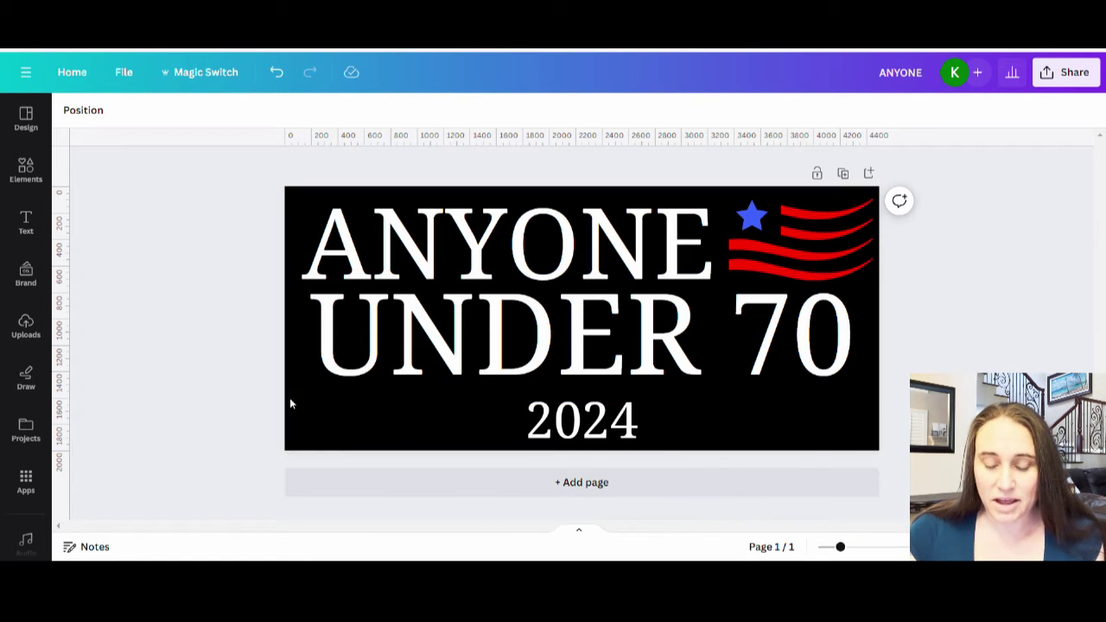
Step: Add a weight-30 white line spanning the design above 2024, then nudge ANYONE up
left_click(323, 434)
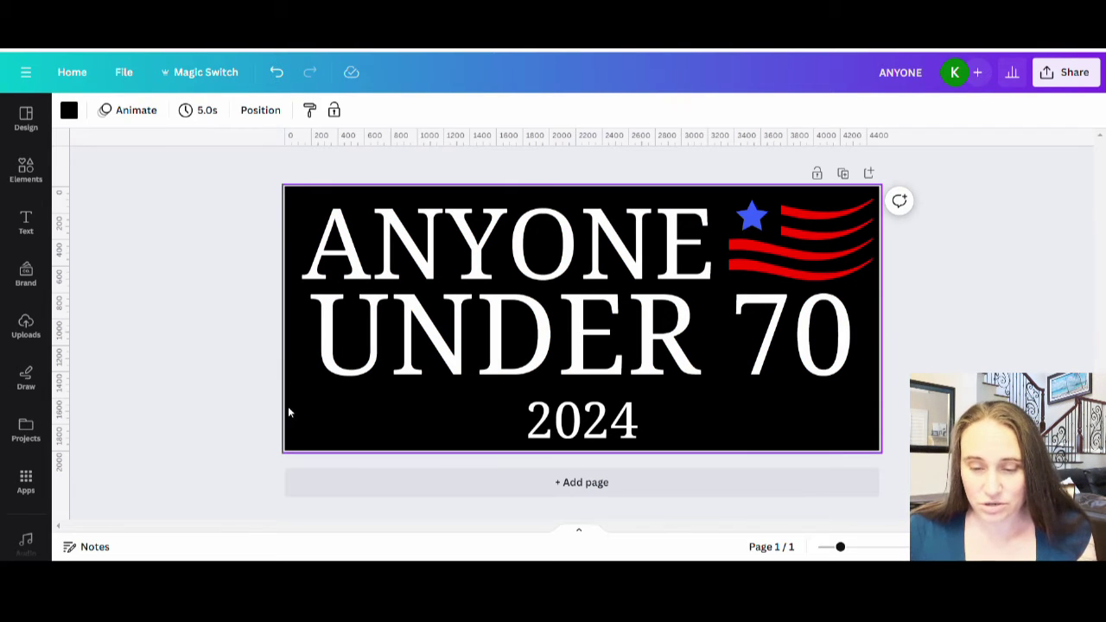
key("l")
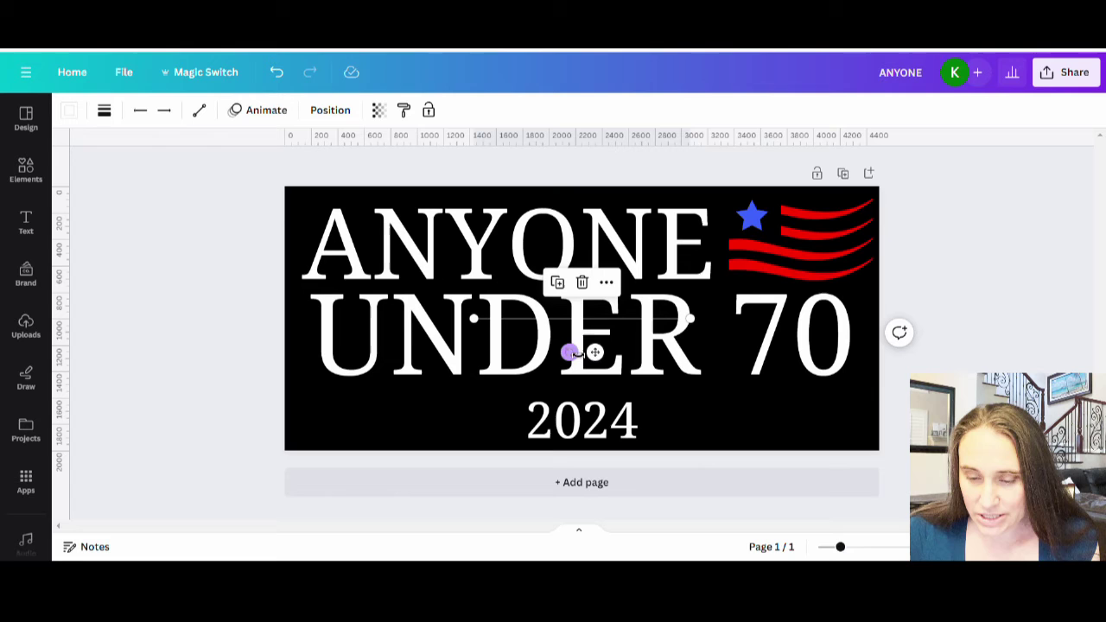
left_click_drag(657, 322, 621, 394)
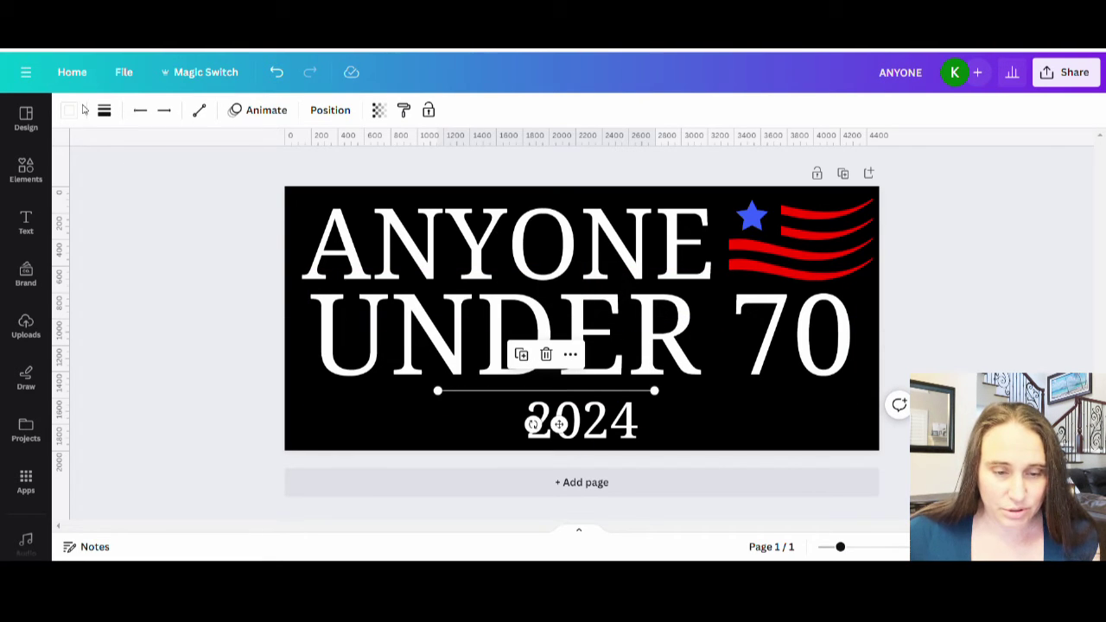
left_click(103, 111)
left_click(167, 237)
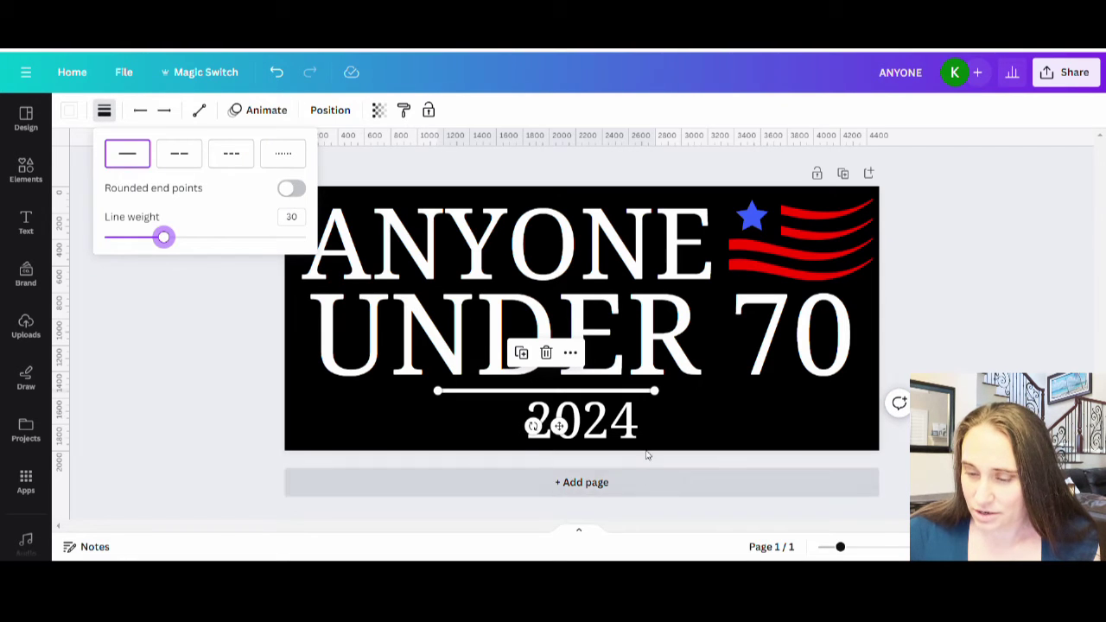
left_click_drag(656, 391, 853, 390)
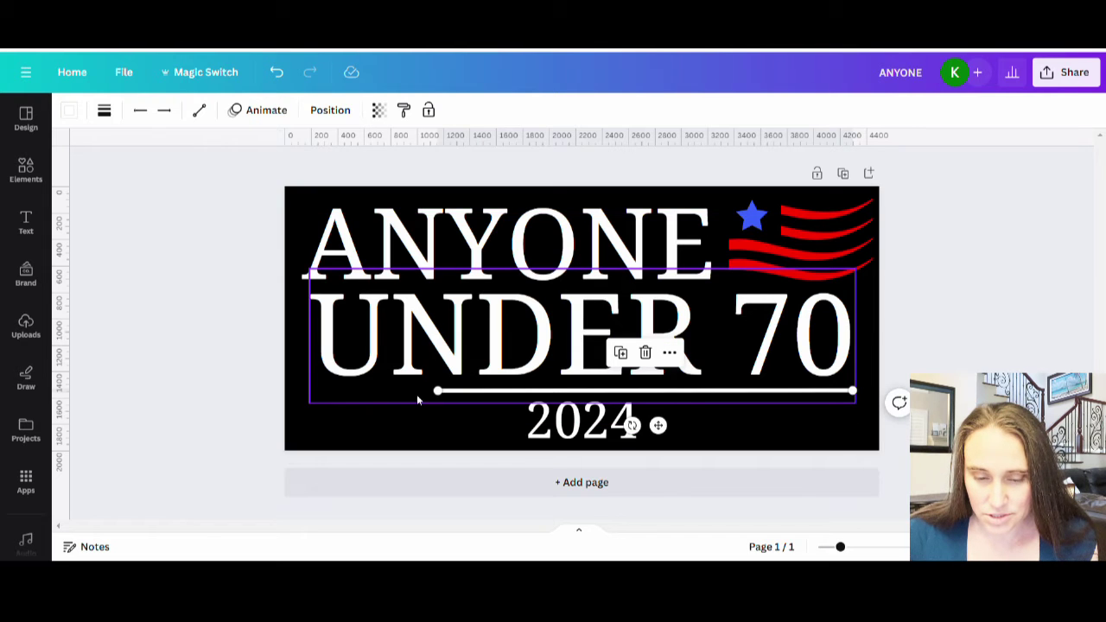
left_click_drag(438, 391, 302, 390)
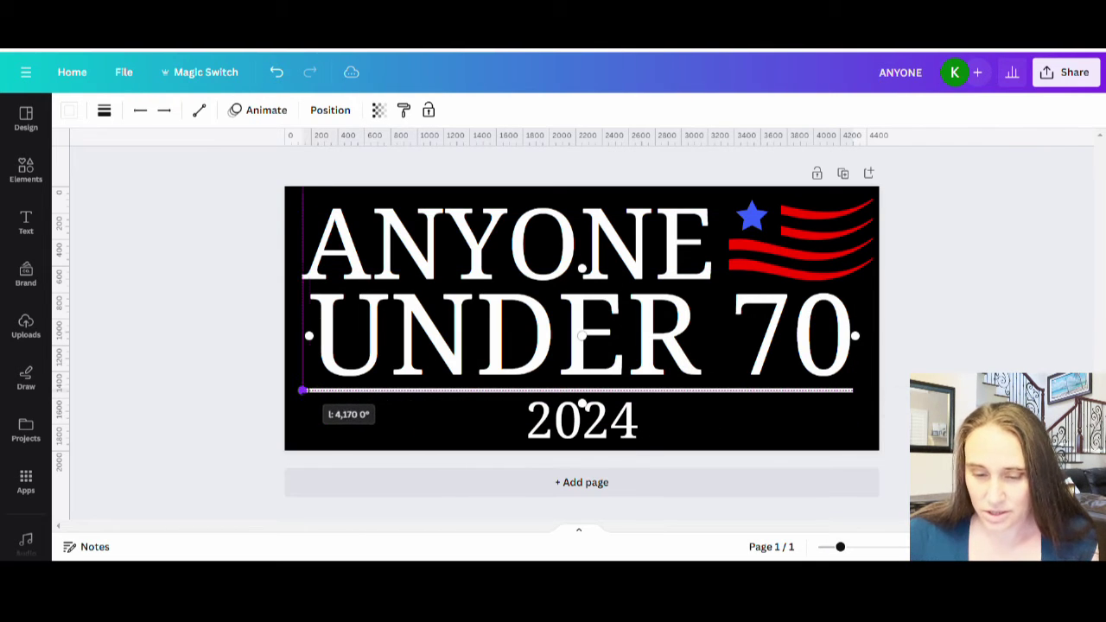
left_click(772, 445)
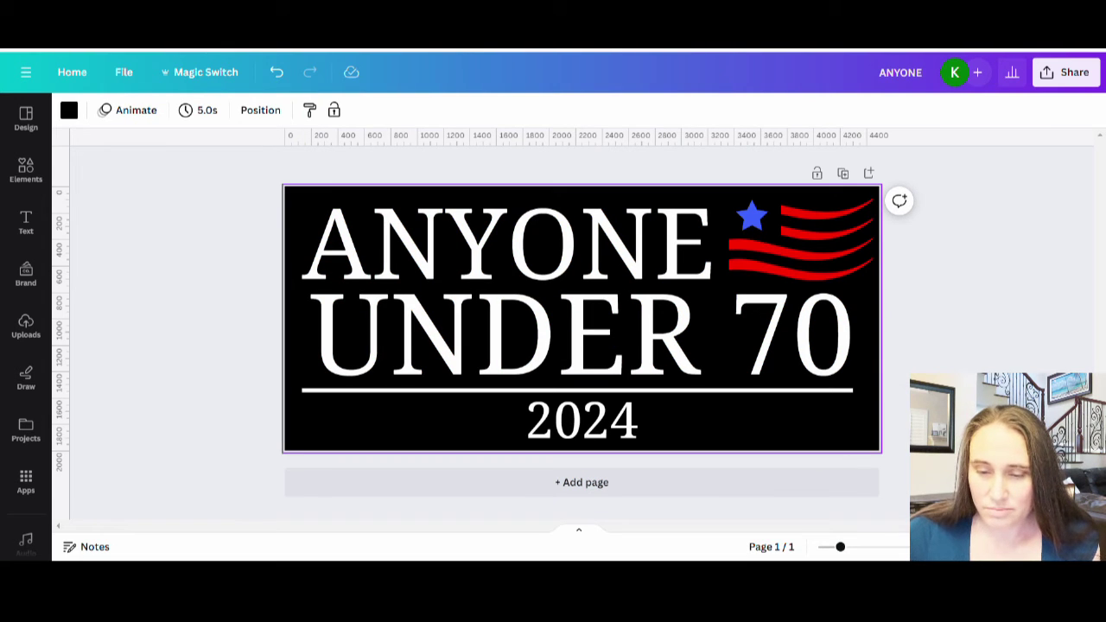
left_click(543, 229)
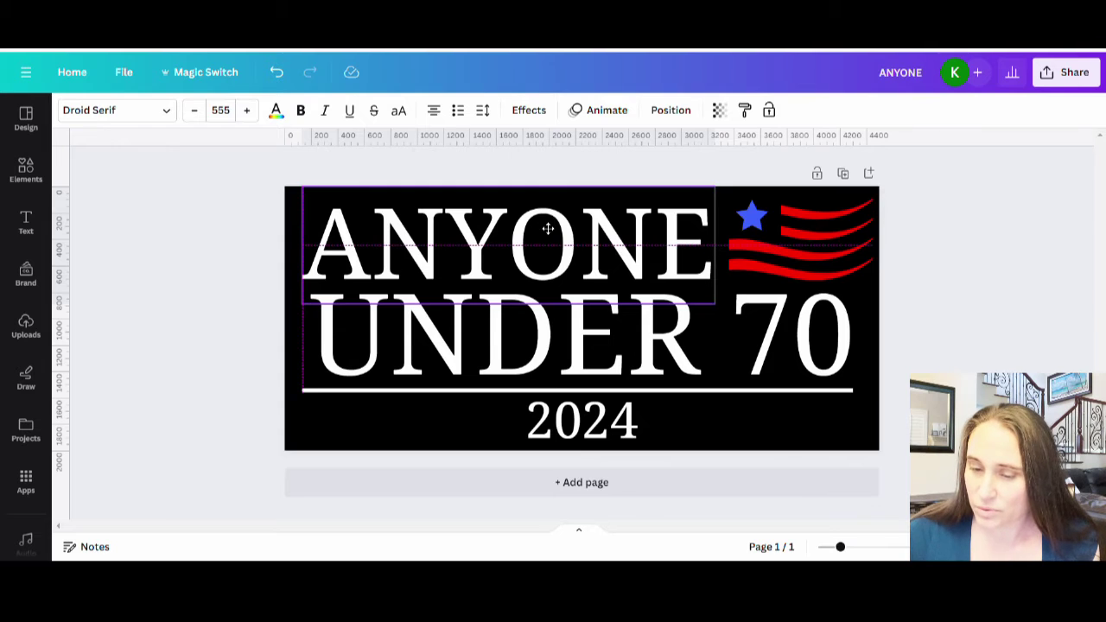
key("Up")
key("Up")
key("Up")
key("Up")
key("Up")
Step: Duplicate the thick white line and place a thinner copy, weight 12, just below it
left_click(994, 288)
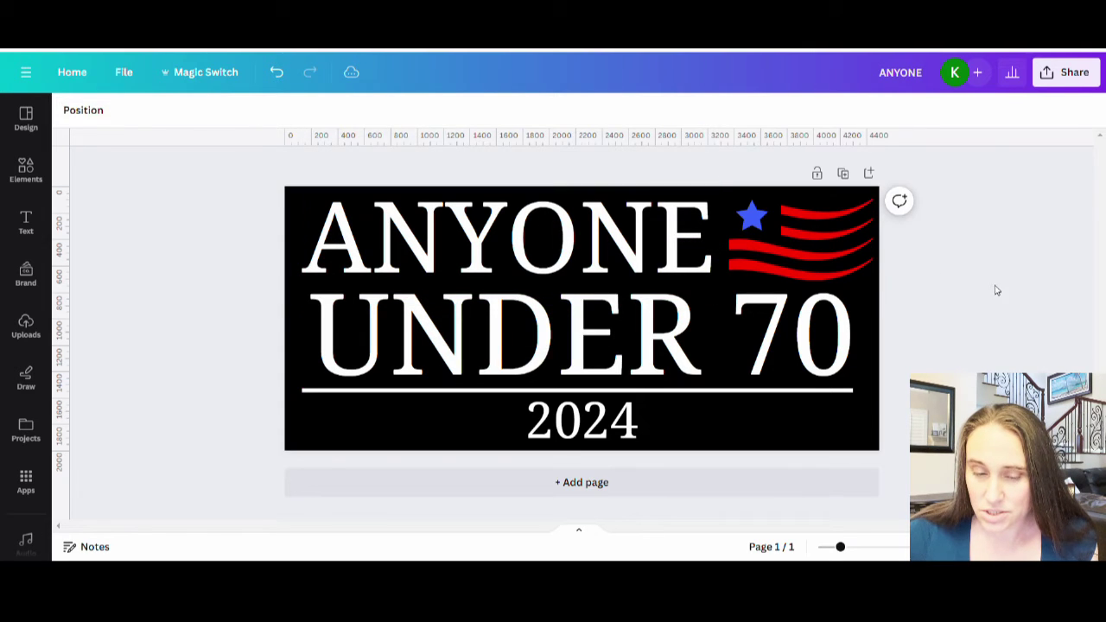
left_click(654, 389)
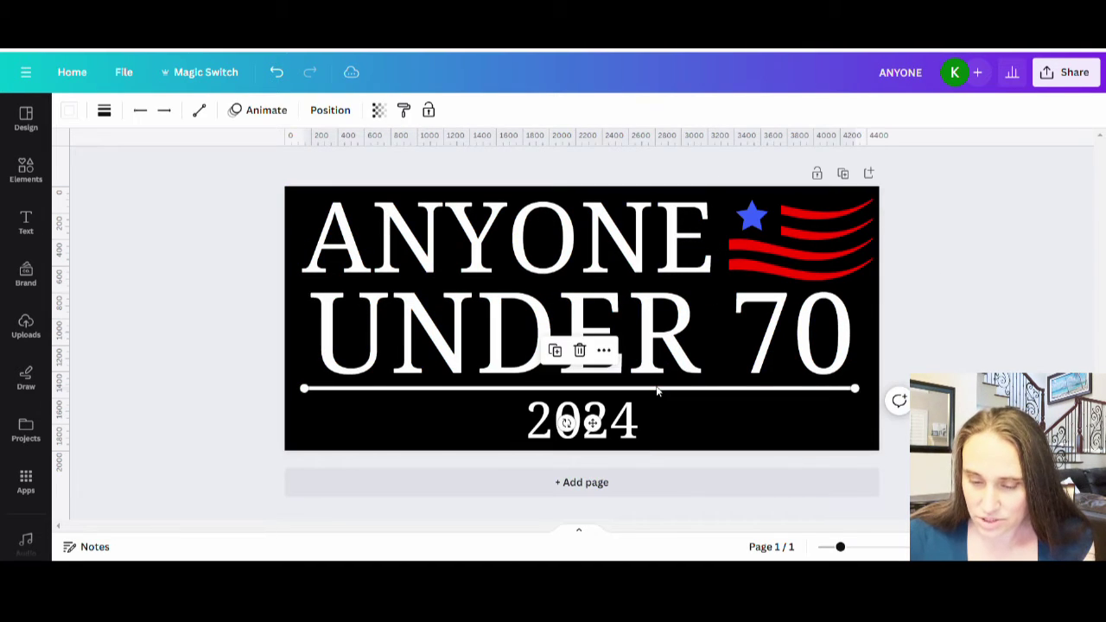
key("ctrl+d")
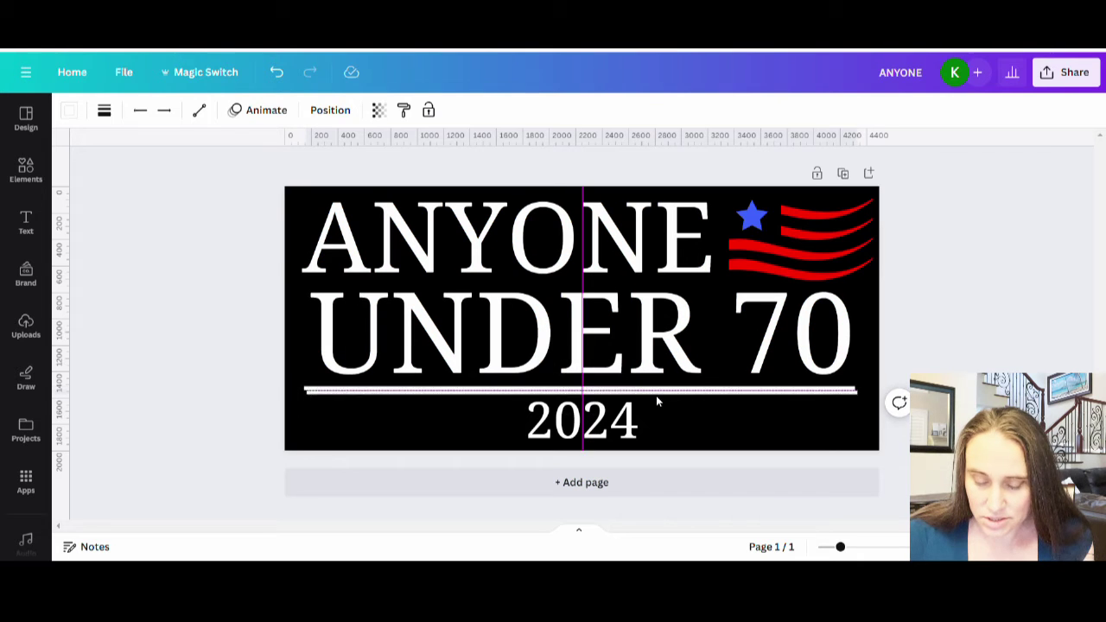
mouse_move(655, 395)
left_mouse_down()
mouse_move(669, 404)
mouse_move(659, 404)
left_mouse_up()
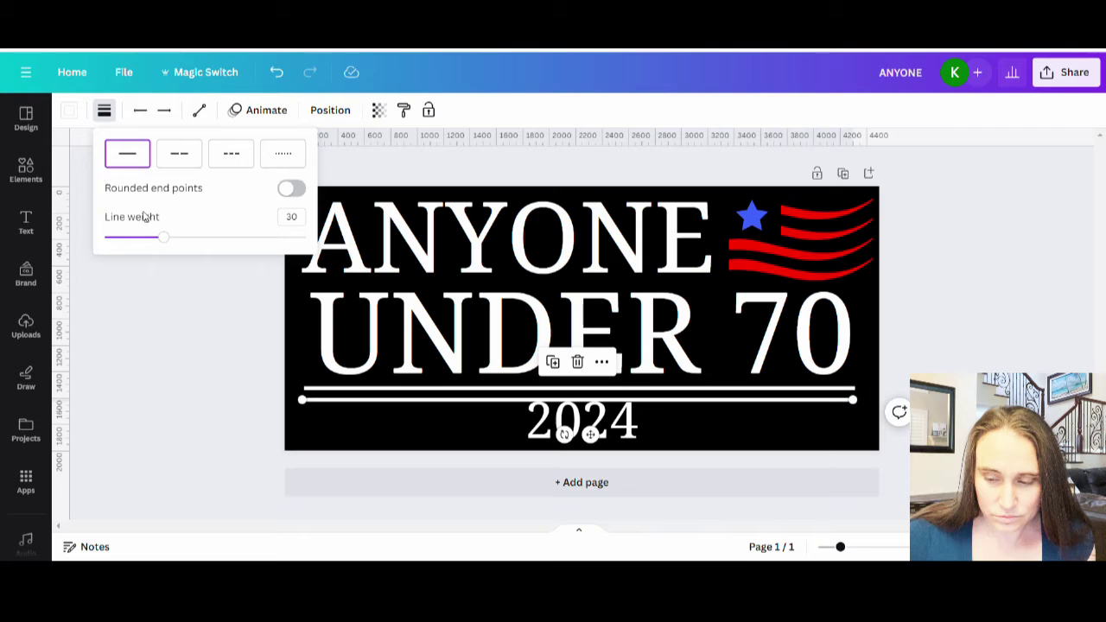
left_click_drag(166, 248, 127, 235)
left_click(450, 432)
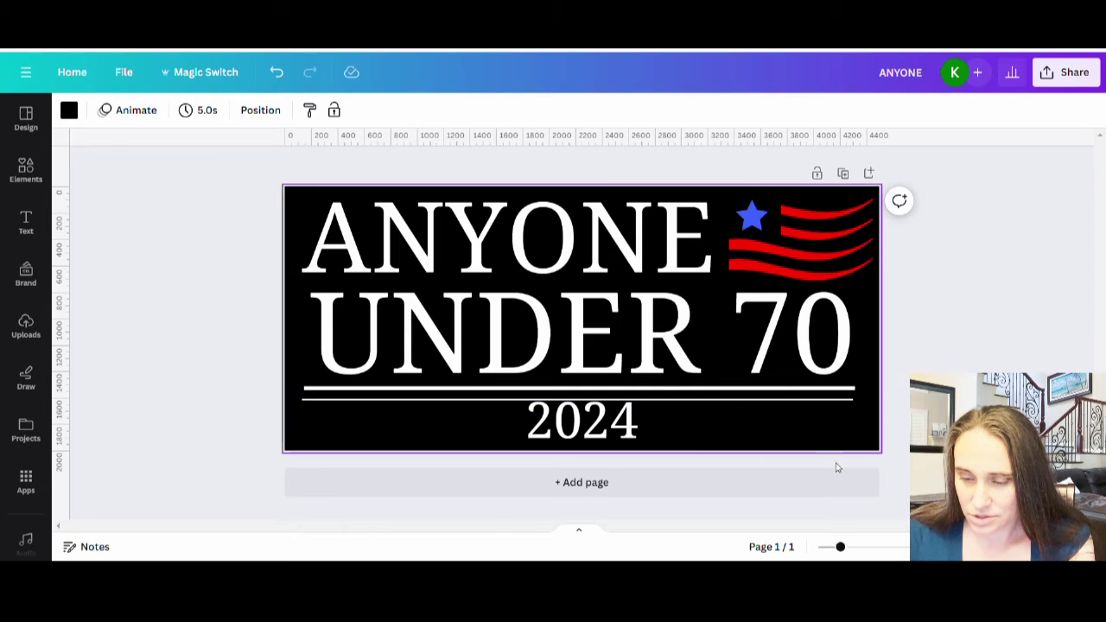
Step: Move the thin white line up closer to the thick line to form a double rule
left_click(799, 400)
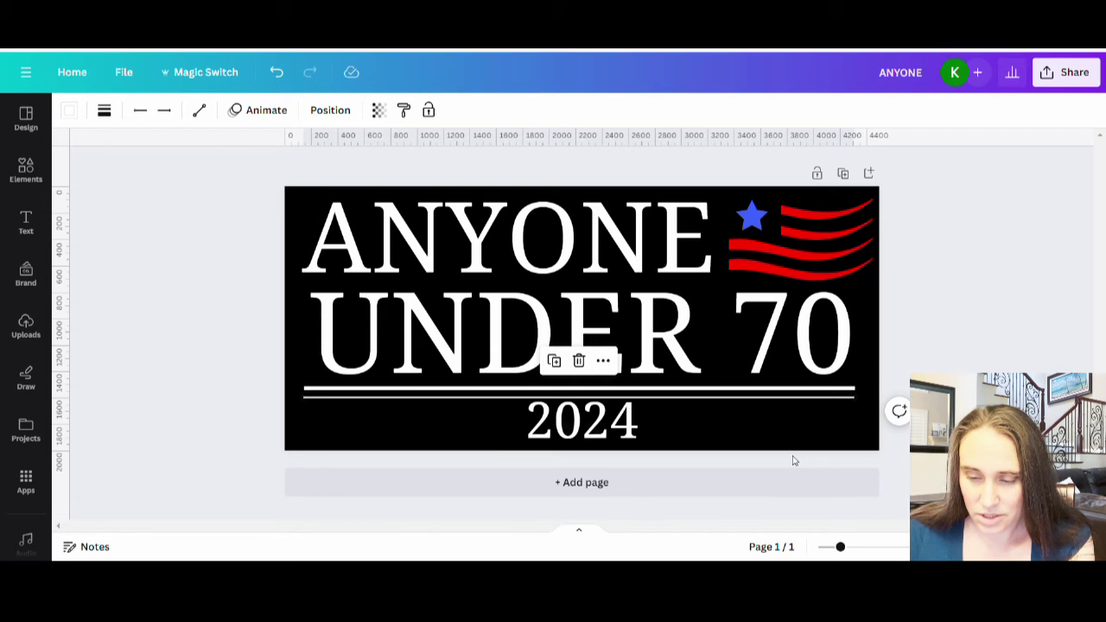
left_click(682, 412)
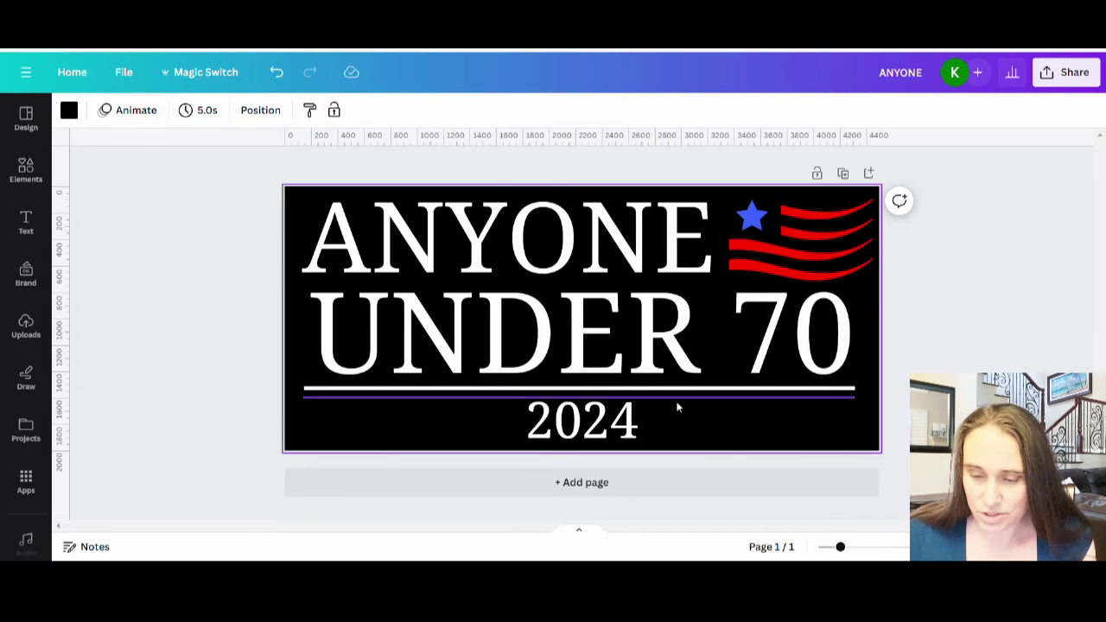
left_click(679, 406)
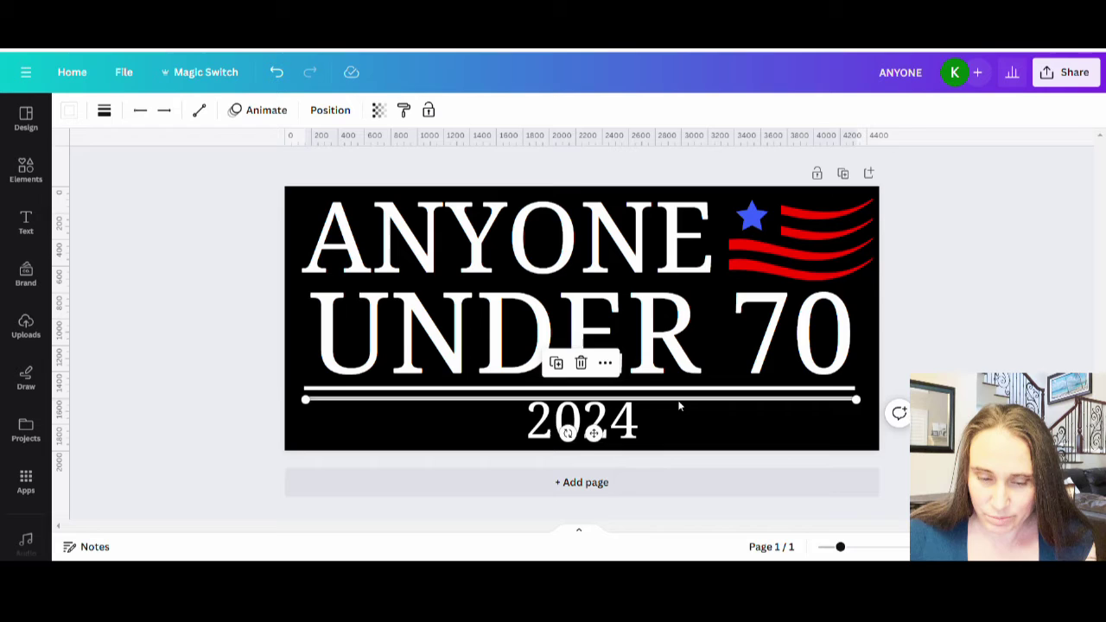
left_click_drag(679, 406, 685, 381)
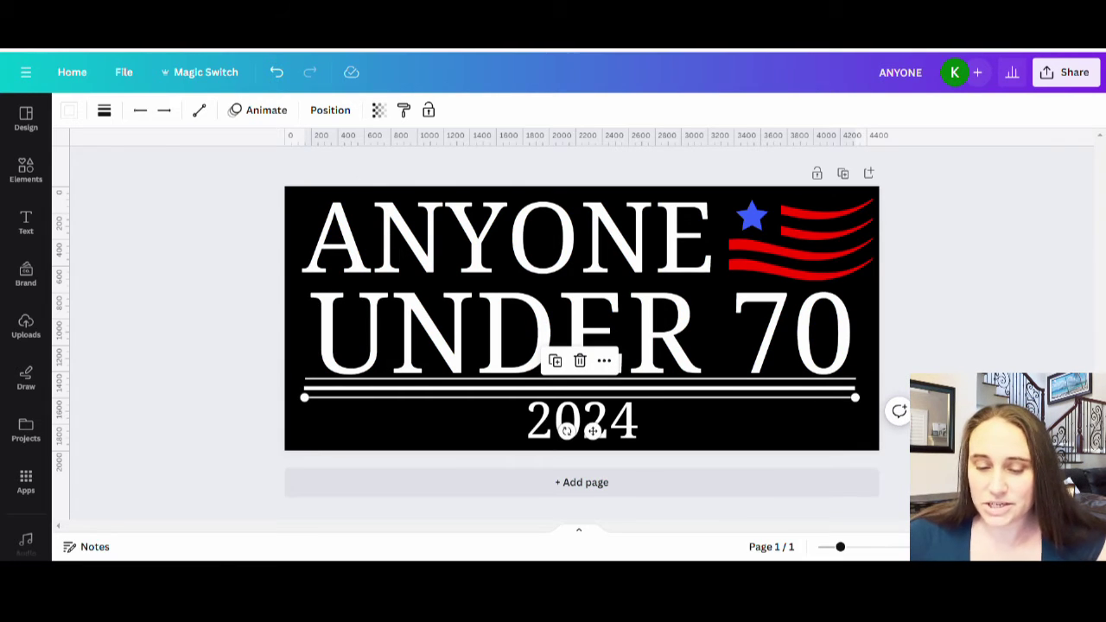
left_click(827, 418)
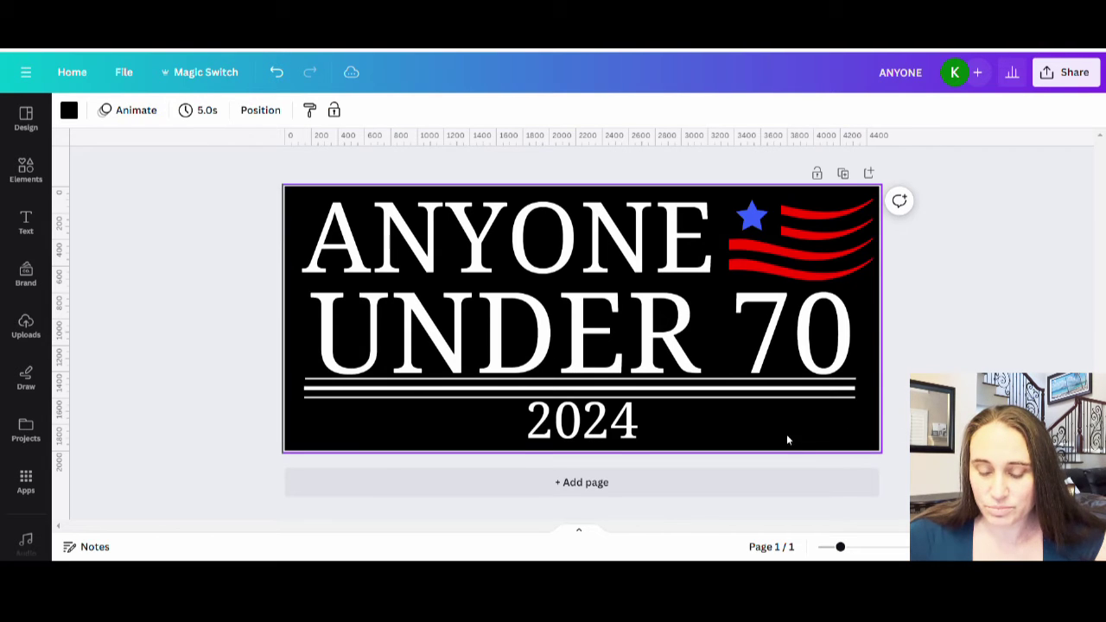
Step: Nudge the UNDER 70 text slightly down and to the left
left_click(591, 431)
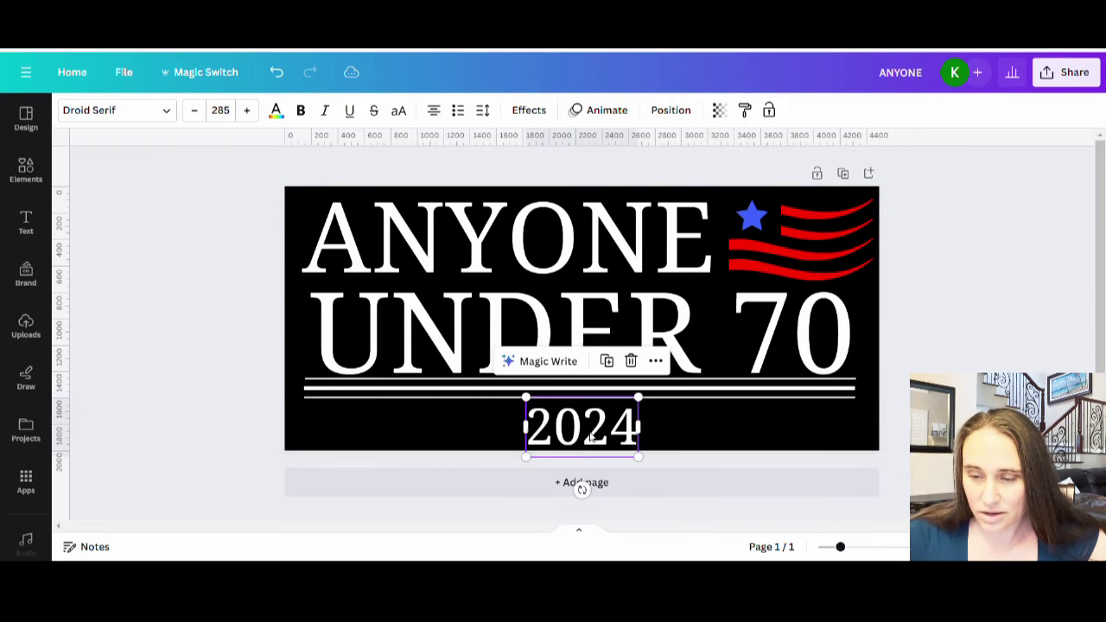
left_click(767, 408)
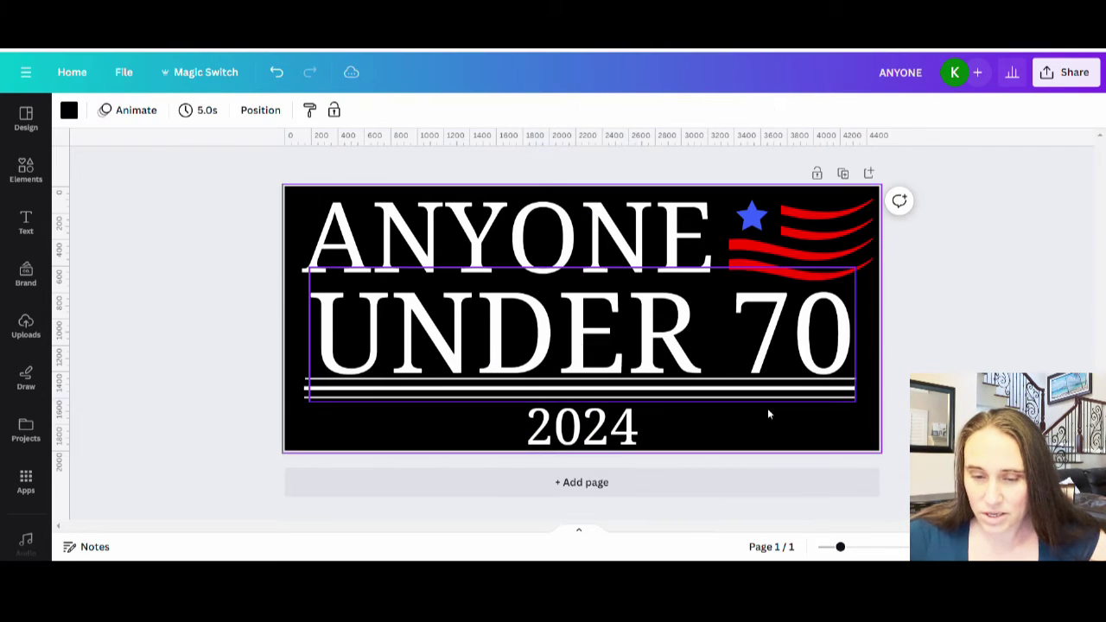
left_click(678, 321)
left_click_drag(678, 321, 671, 320)
left_click(1067, 353)
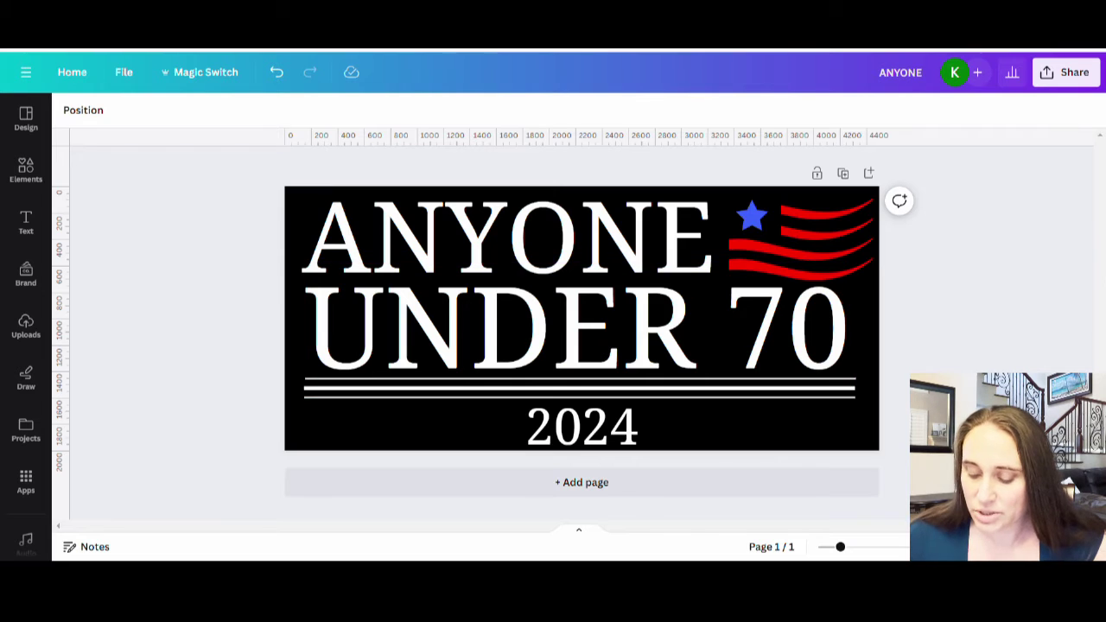
left_click(842, 384)
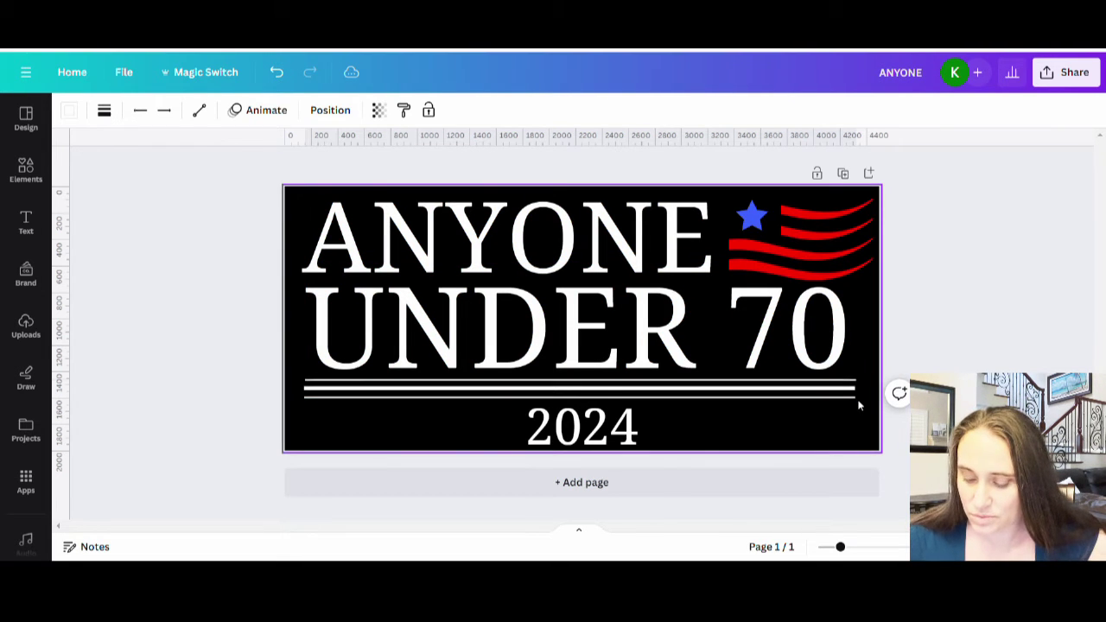
Step: Shrink the flag graphic beside ANYONE slightly, pulling it in from the right edge
left_click(845, 434)
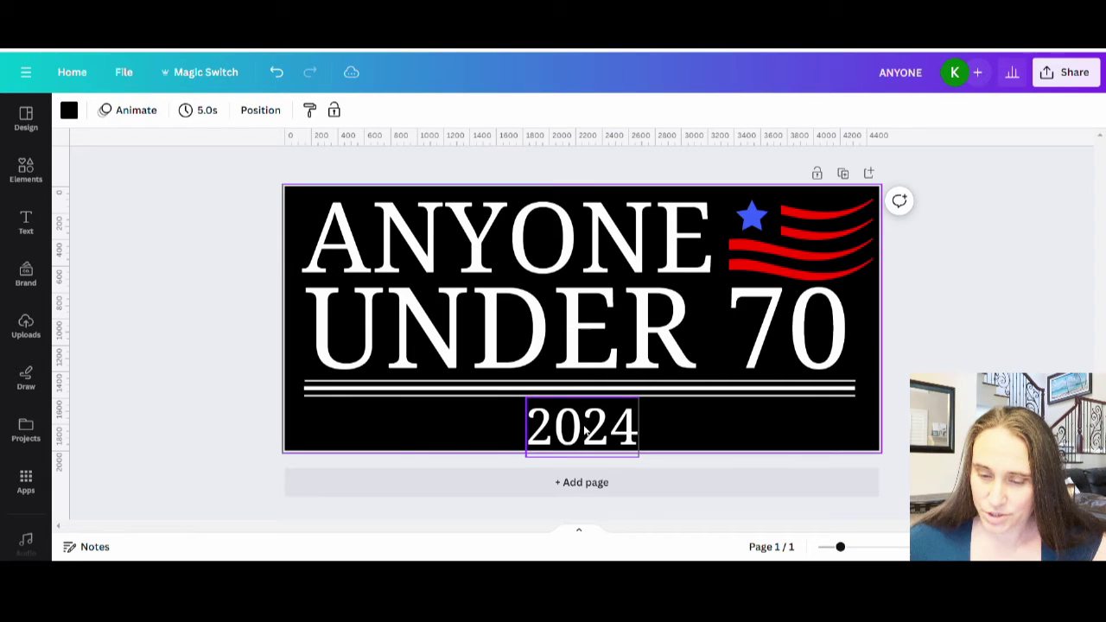
left_click(575, 432)
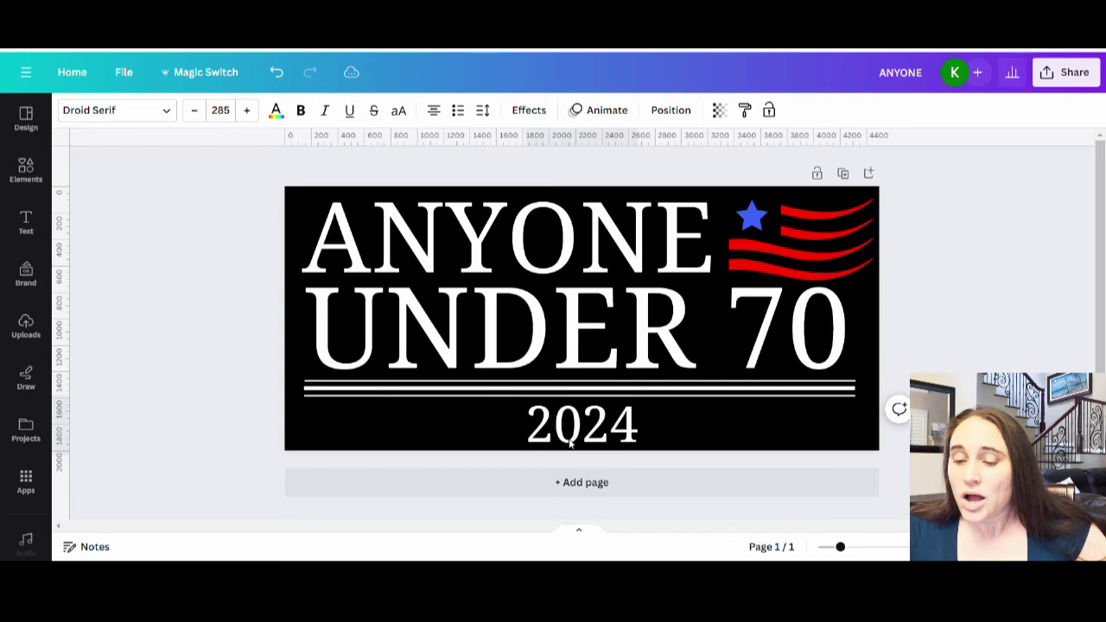
left_click(1018, 235)
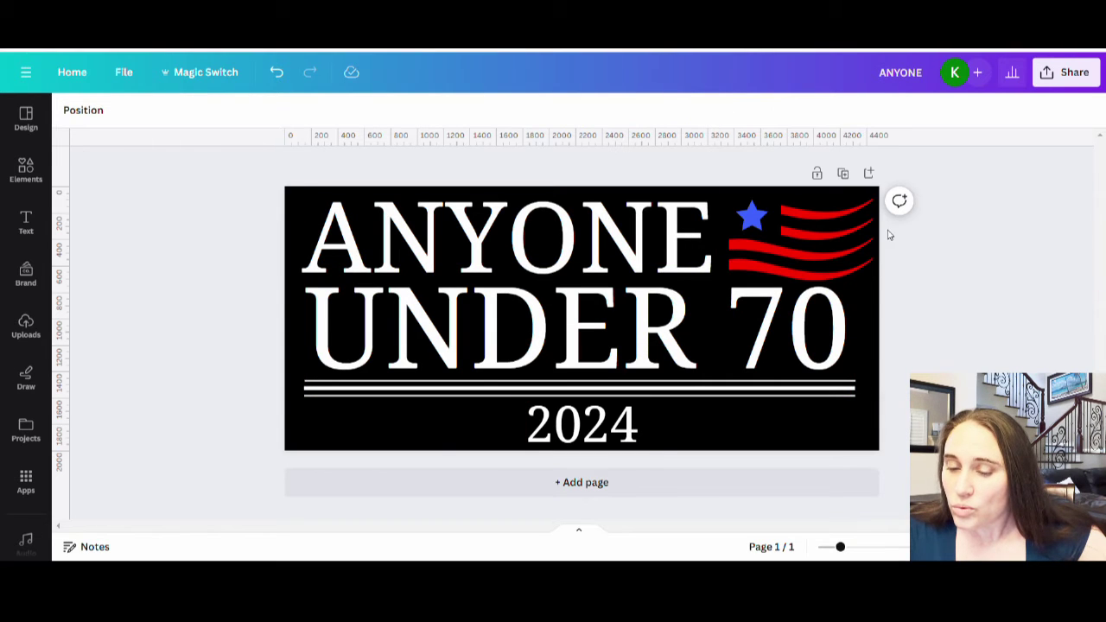
left_click(814, 245)
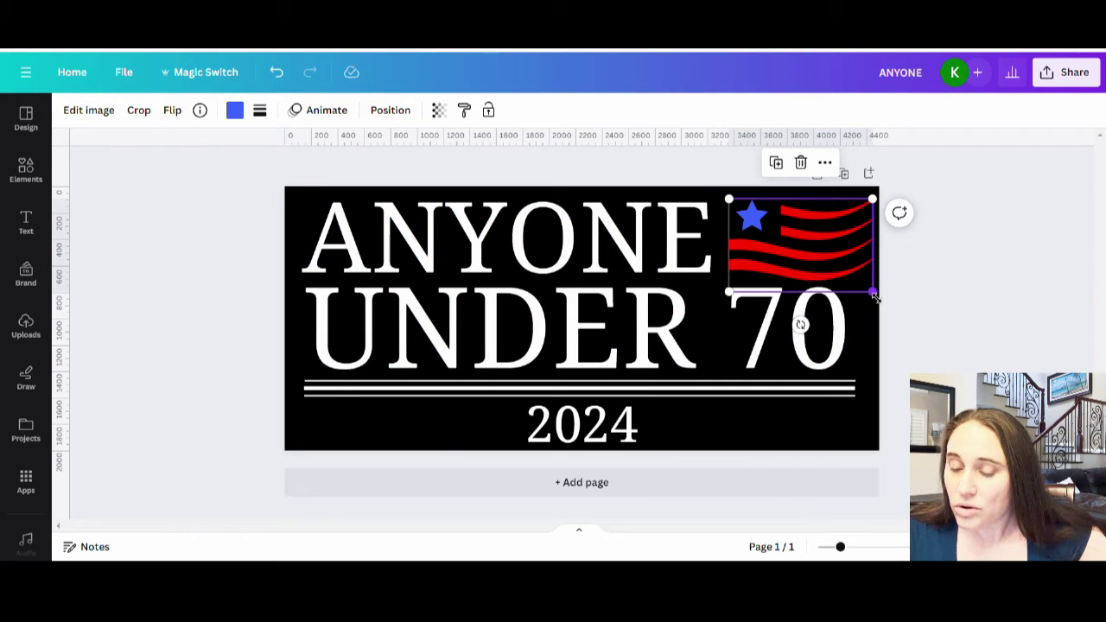
left_click_drag(874, 296, 864, 287)
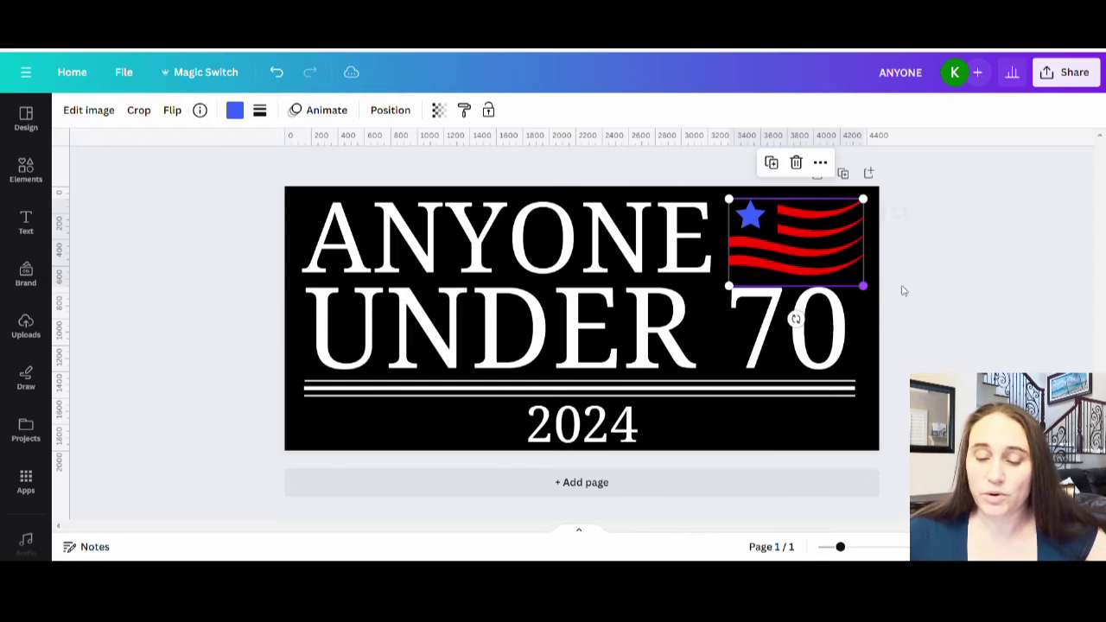
left_click(987, 304)
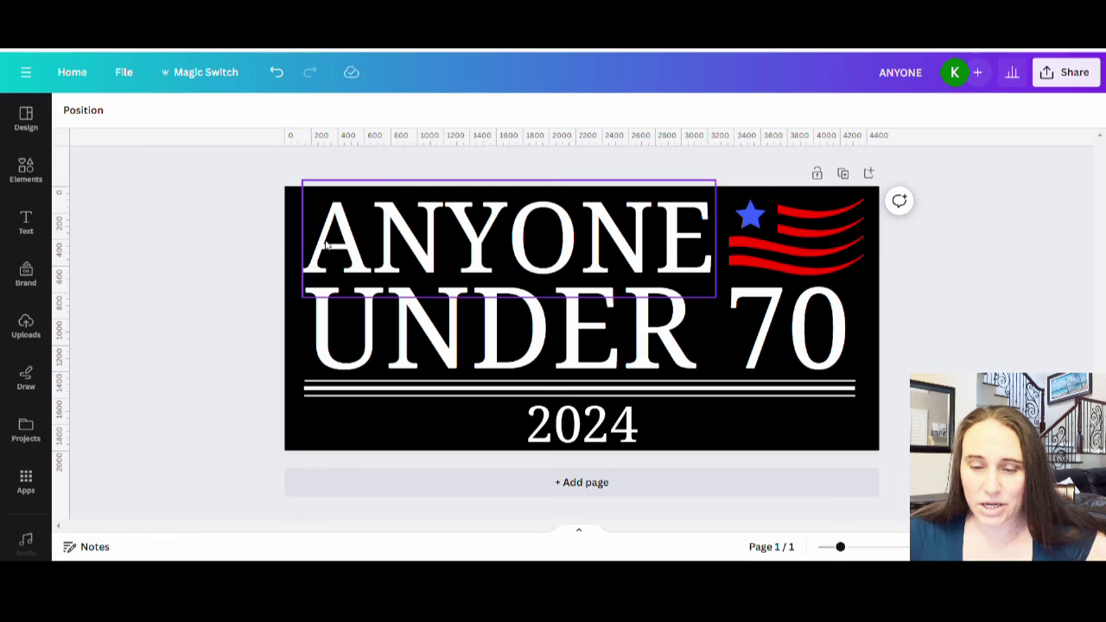
Step: Try blue on ANYONE, then set ANYONE back to white
left_click(309, 194)
left_click(275, 109)
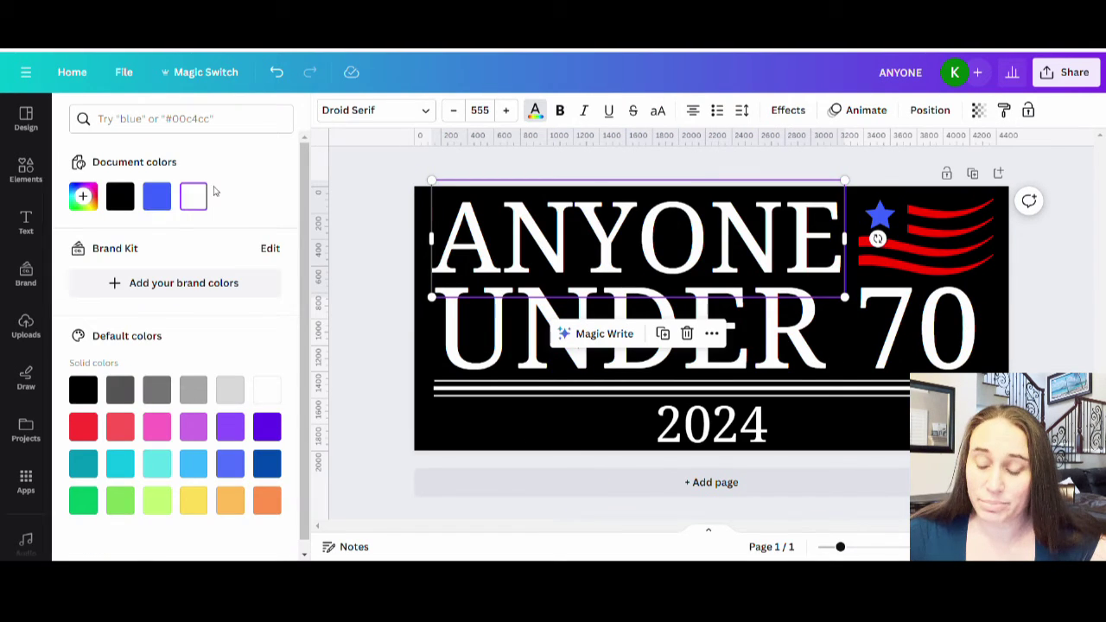
left_click(158, 196)
left_click(891, 420)
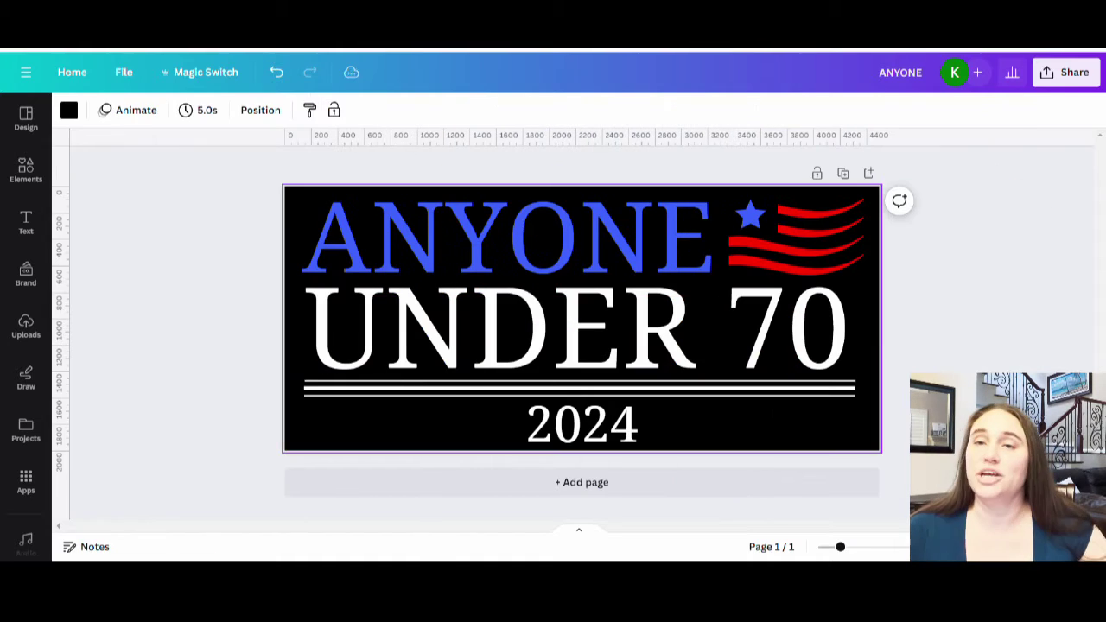
left_click(959, 294)
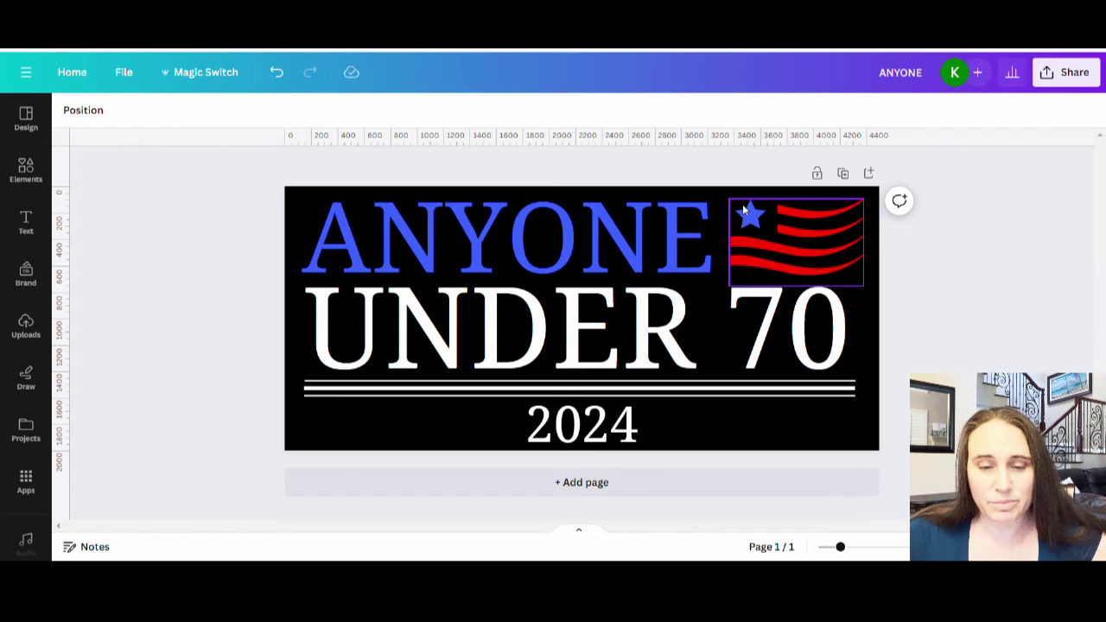
left_click(689, 215)
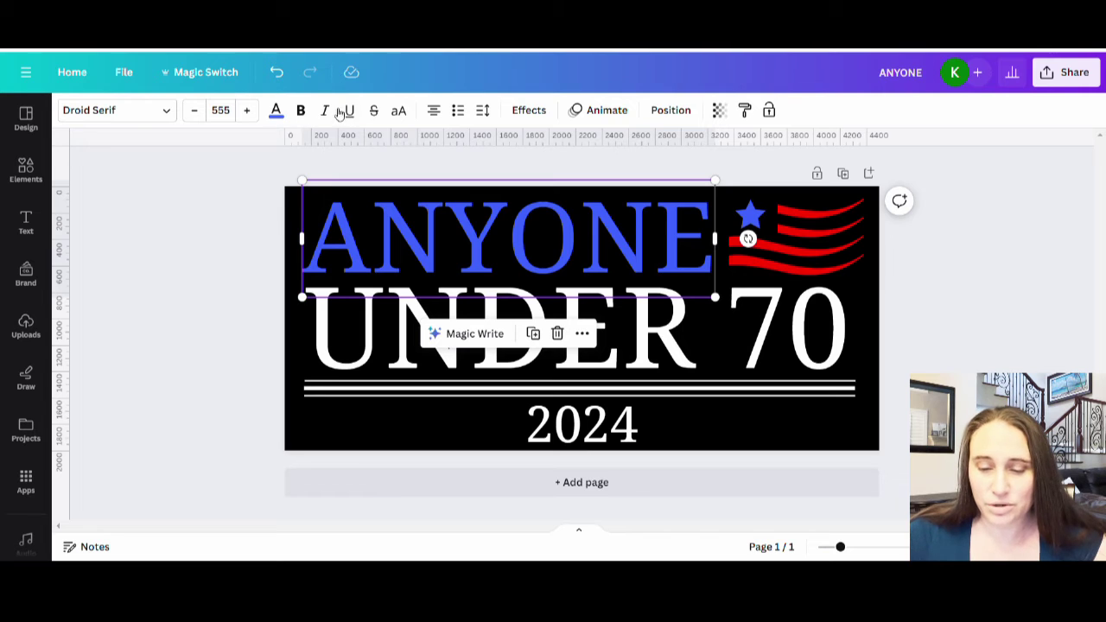
left_click(276, 110)
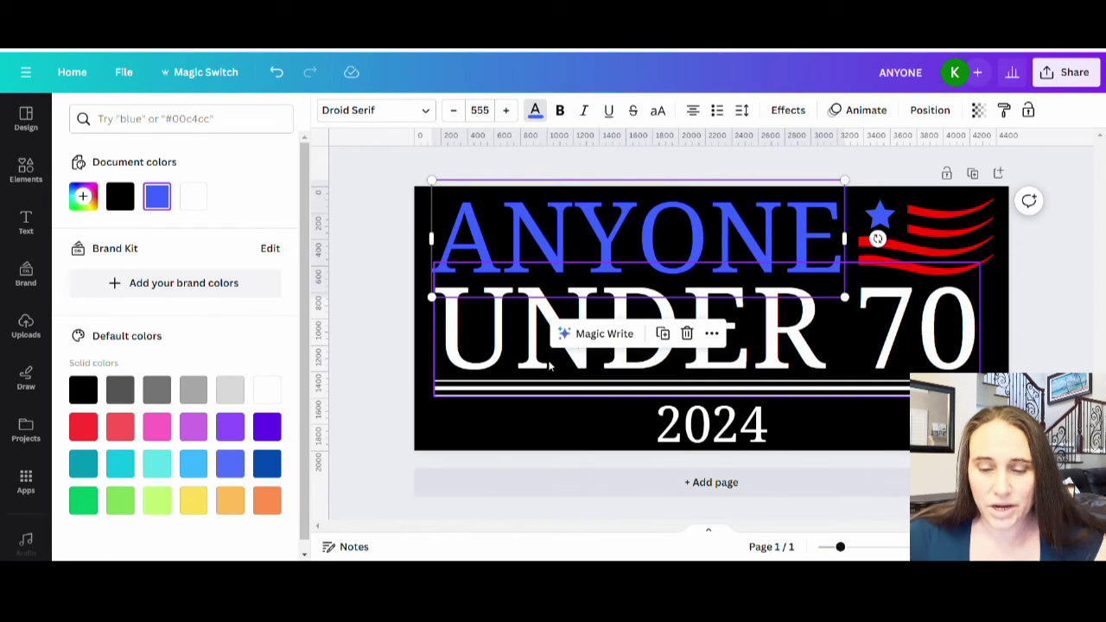
left_click(195, 197)
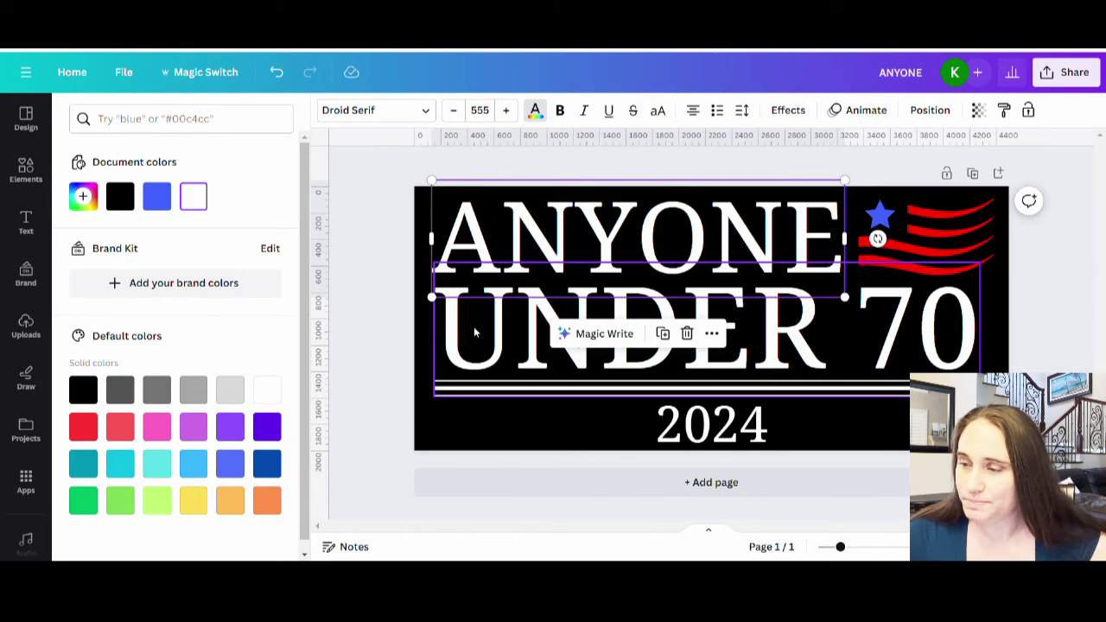
Step: Colour UNDER 70 blue and 2024 red
left_click(474, 332)
left_click(156, 197)
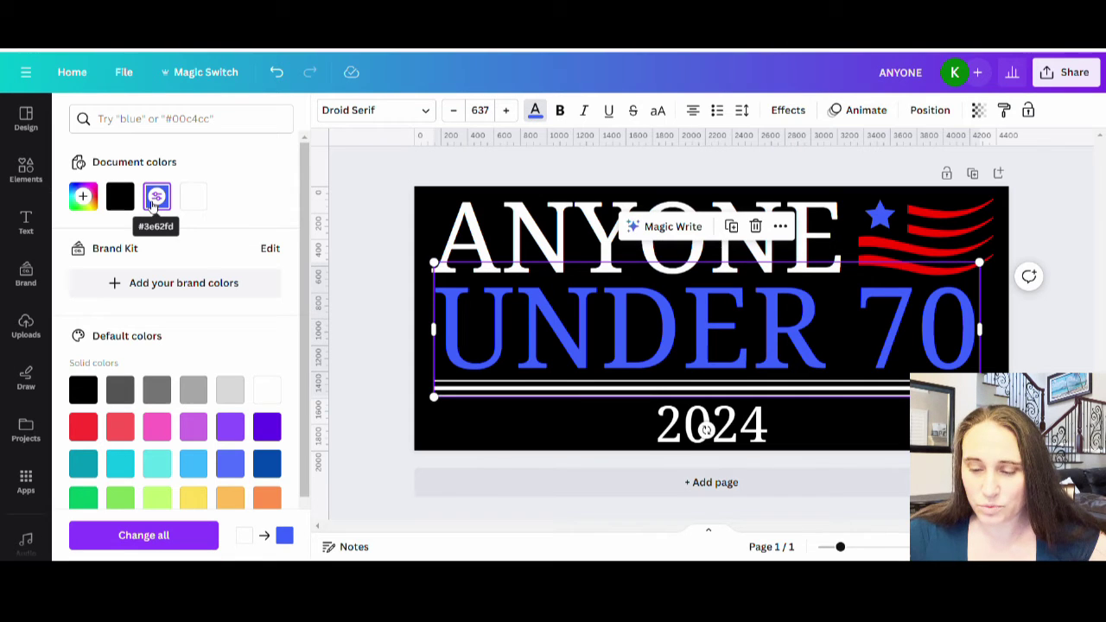
left_click(689, 429)
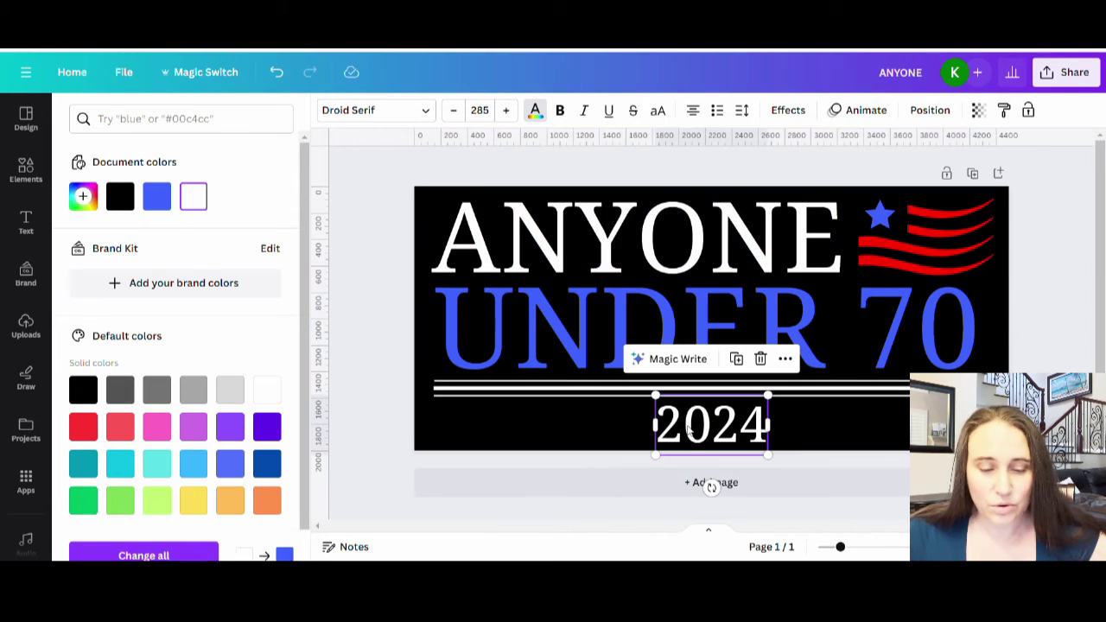
left_click(83, 426)
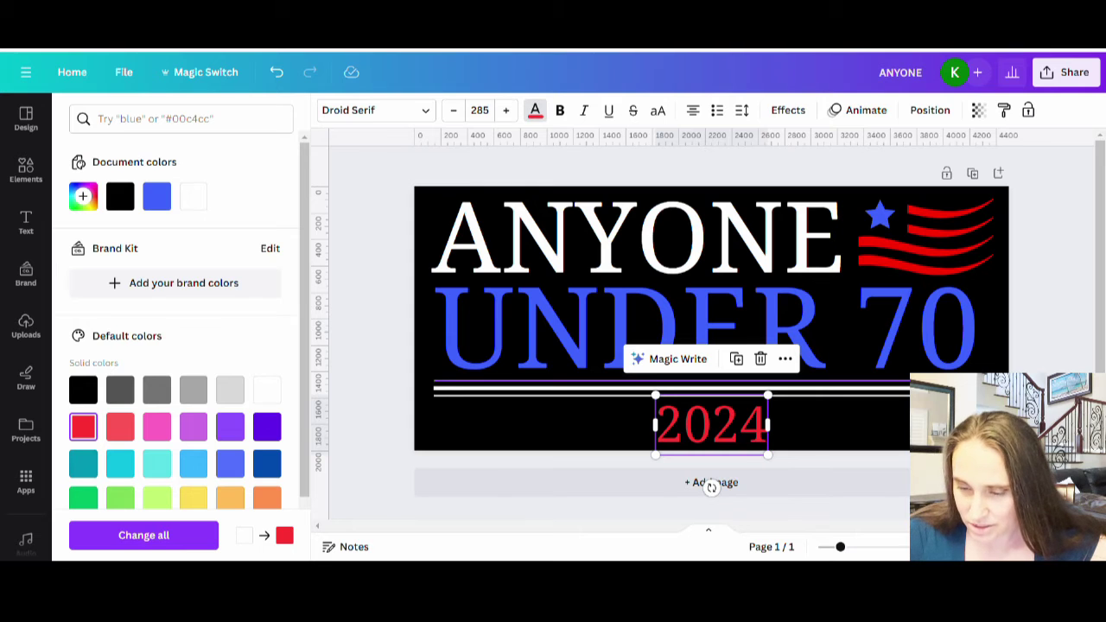
Step: Zoom in and colour the middle stripe line red, then return to the full design view
left_click(708, 389)
left_click_drag(840, 546, 868, 546)
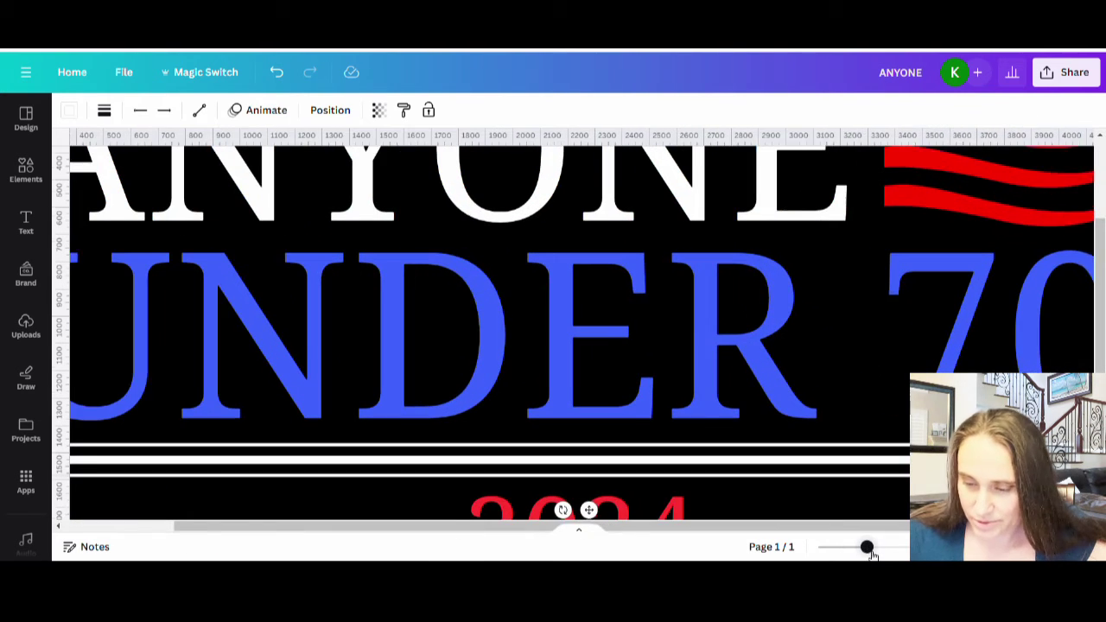
left_click(825, 473)
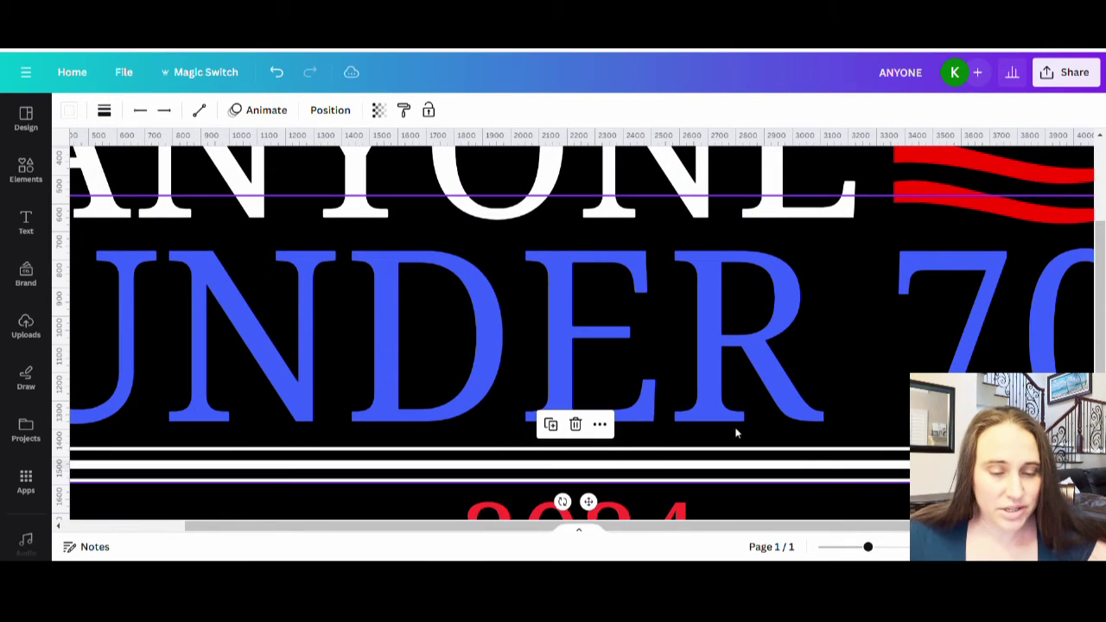
left_click(76, 109)
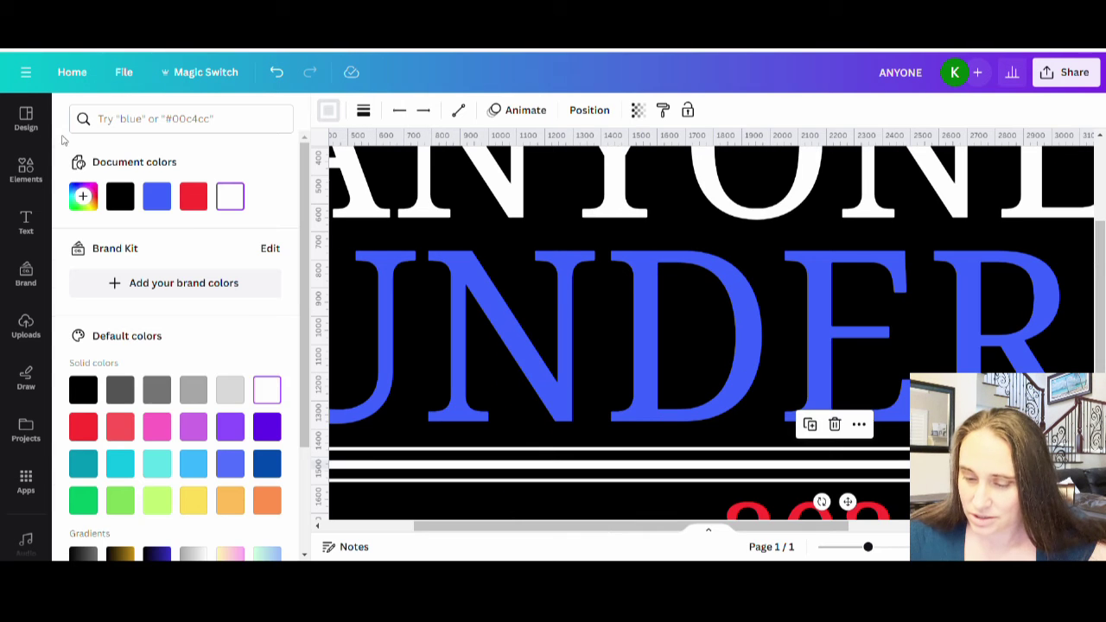
left_click(194, 196)
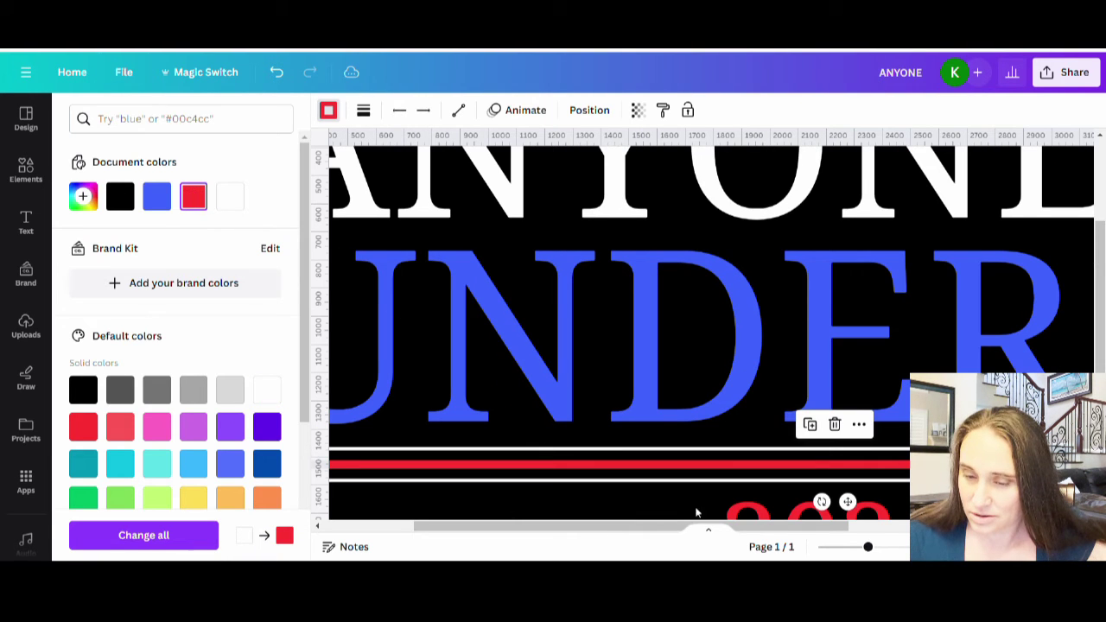
left_click(836, 547)
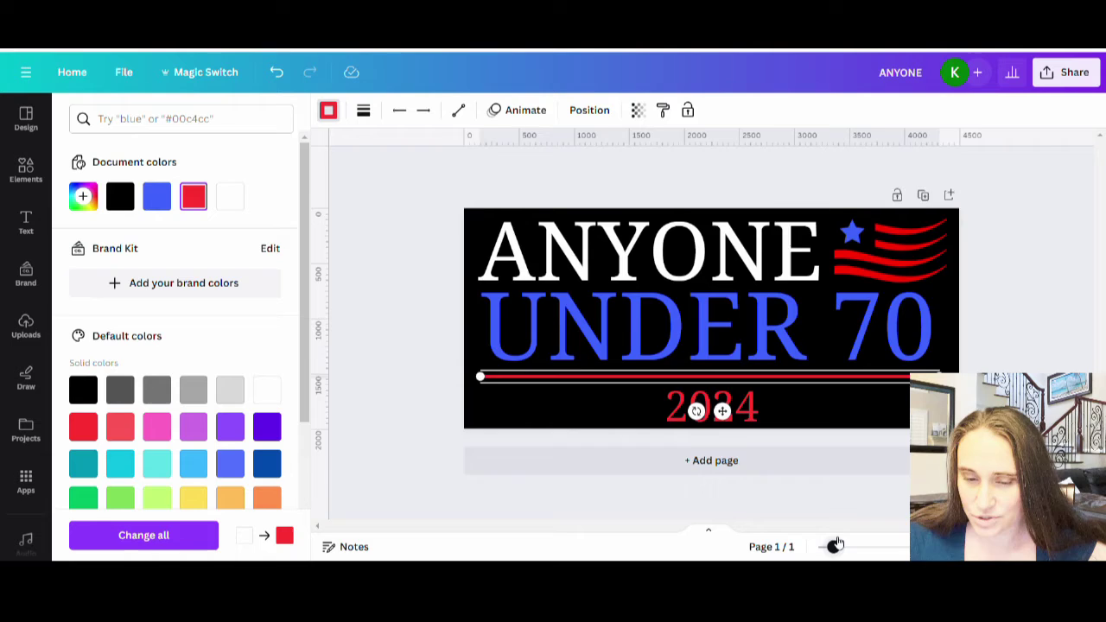
left_click(825, 397)
left_click(942, 366)
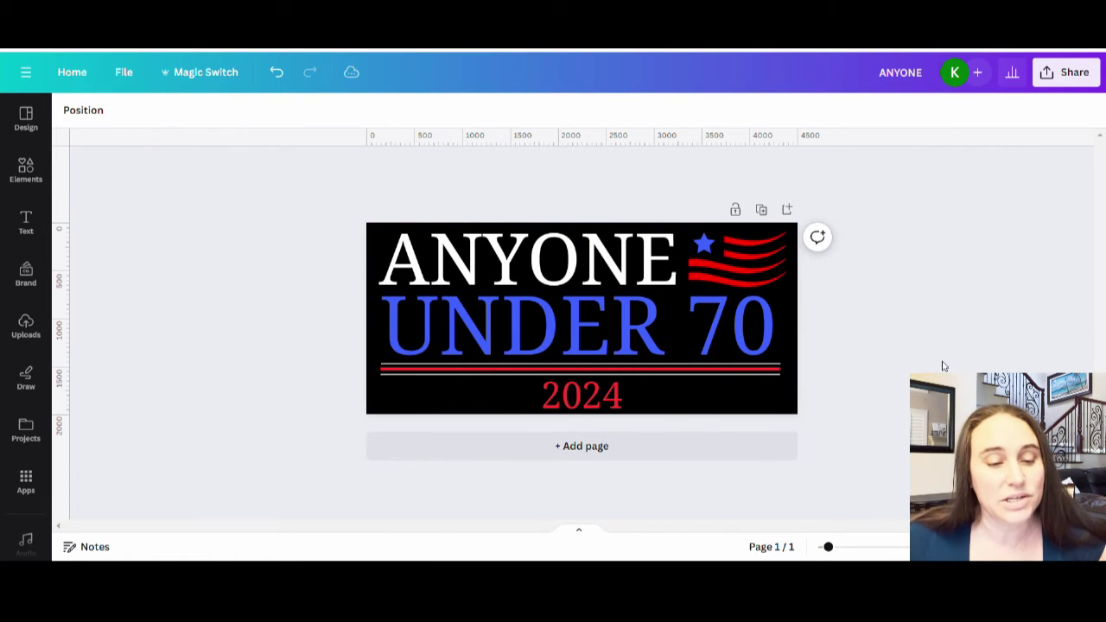
Step: Search the Elements library for 'STAR' graphics
left_click(44, 165)
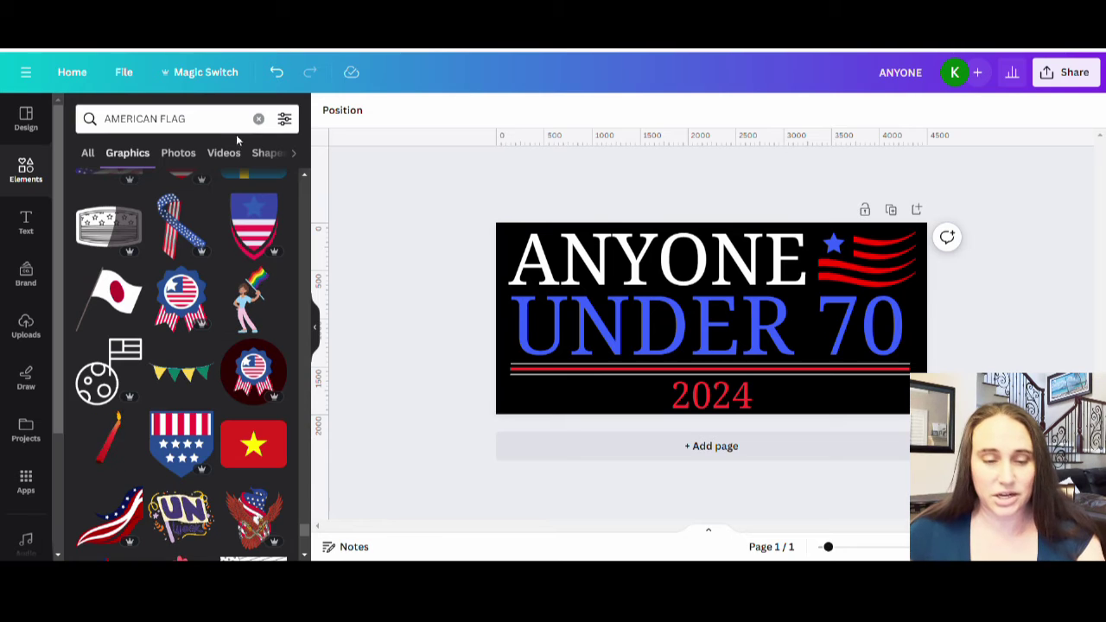
left_click(207, 118)
type("ST")
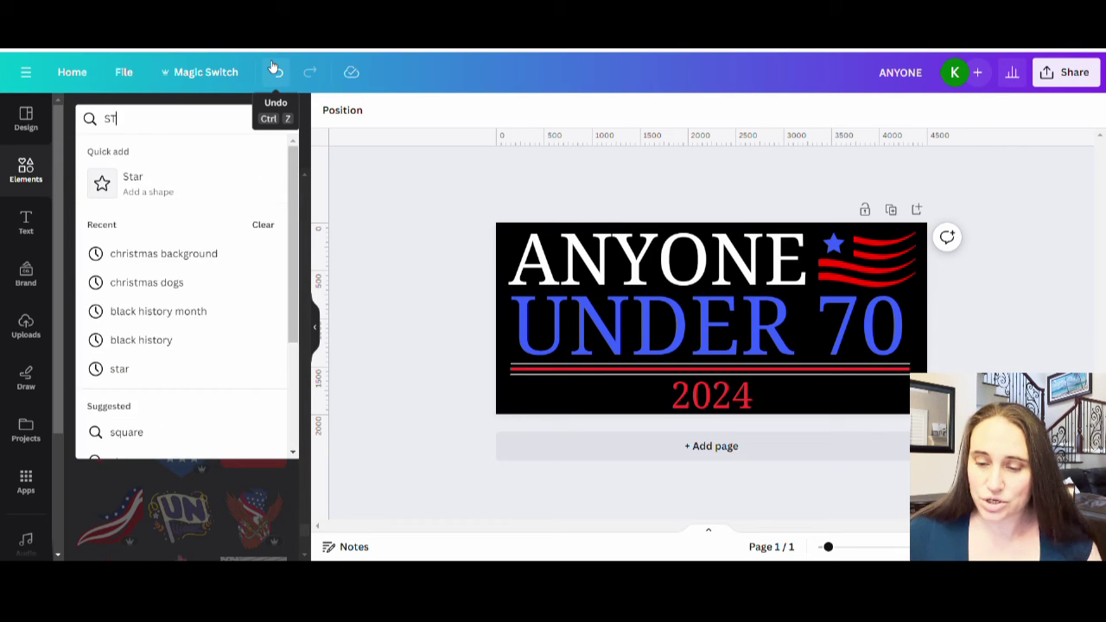
type("AR")
key("BackSpace")
type("AR")
key("Return")
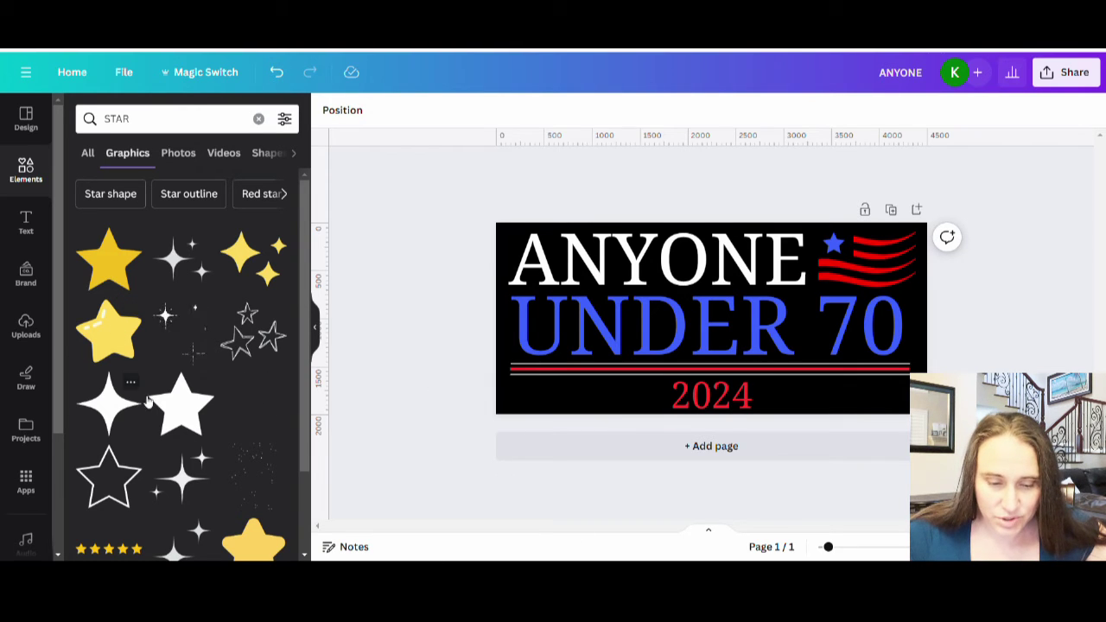
scroll(183, 388, "down", 2)
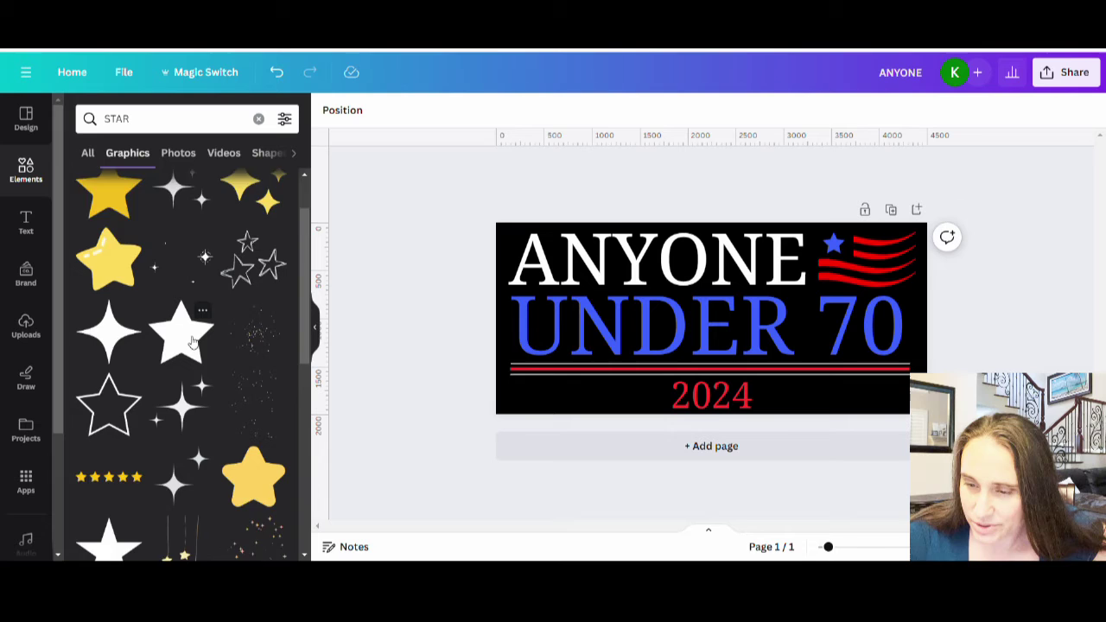
scroll(192, 341, "down", 2)
Step: Add a five-point star, make it white, shrink it and place it left of 2024
left_click(108, 333)
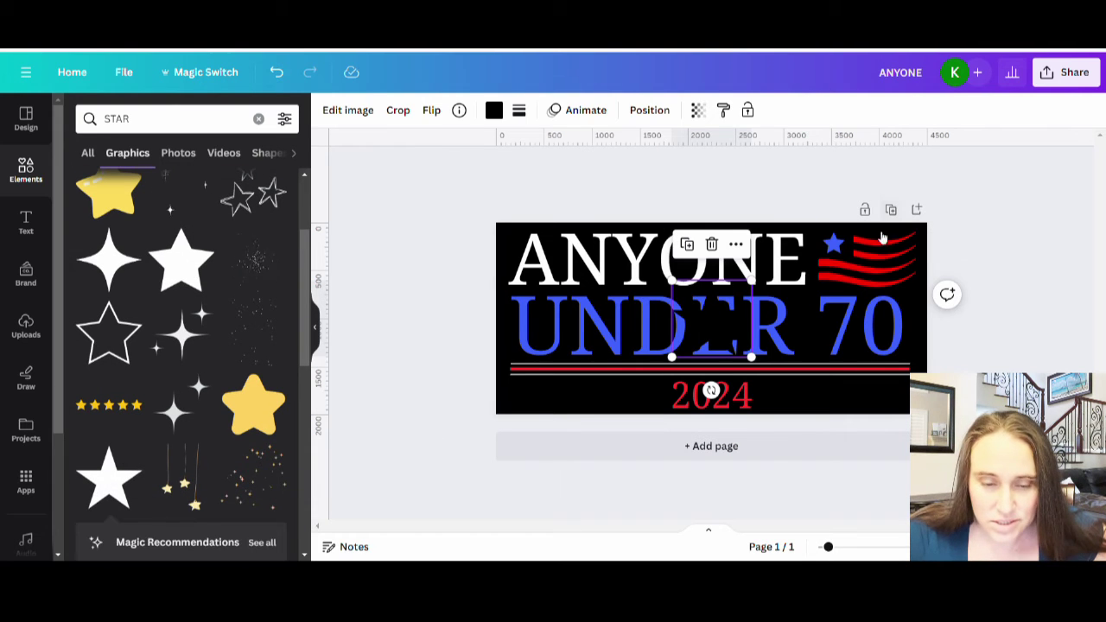
left_click(493, 110)
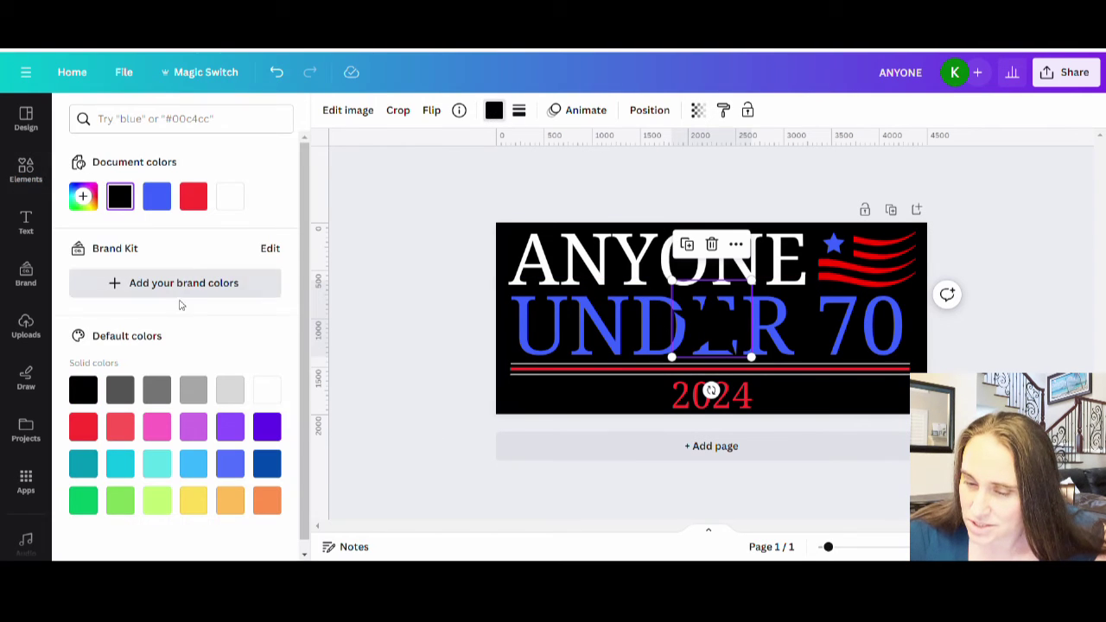
left_click(229, 197)
left_click_drag(752, 286, 635, 408)
left_click(593, 407)
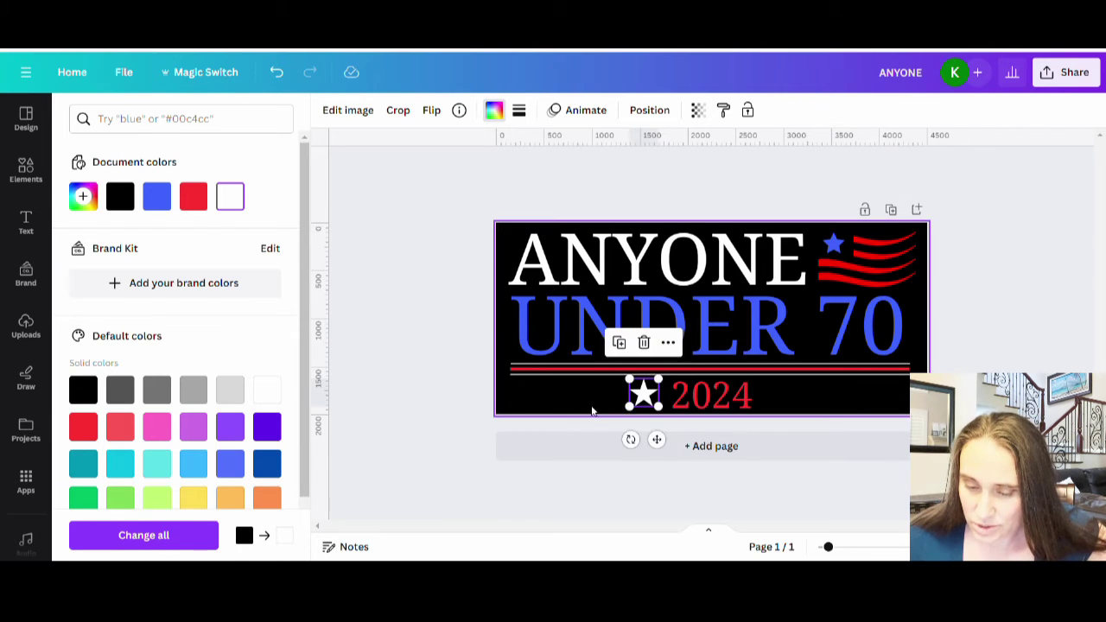
Step: Place a copy of the white star to the right of 2024
left_click(644, 395)
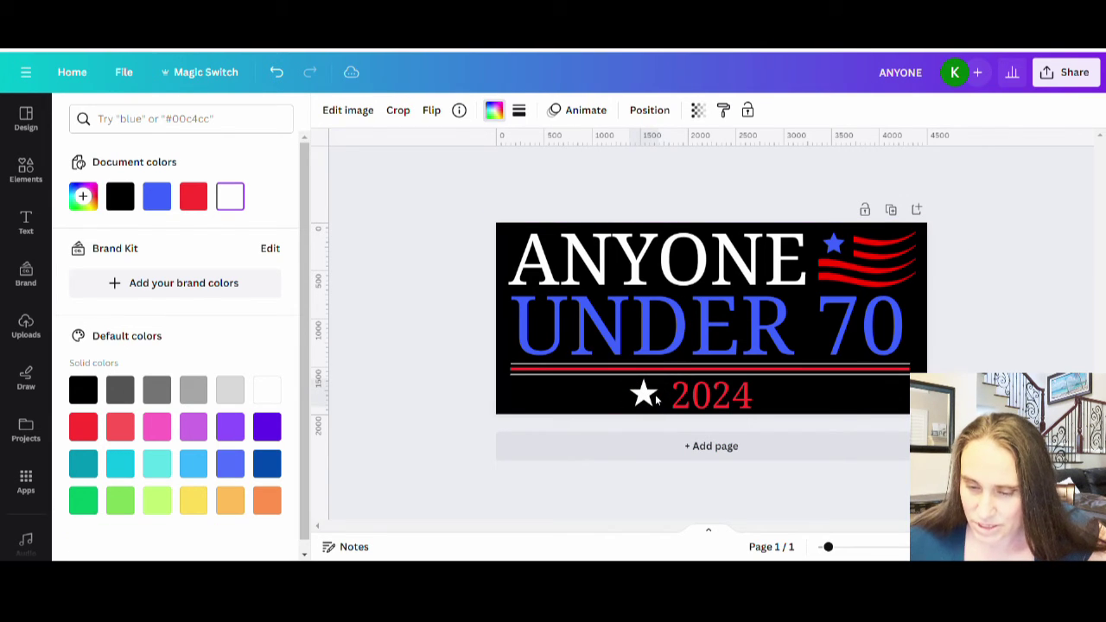
left_click(650, 397)
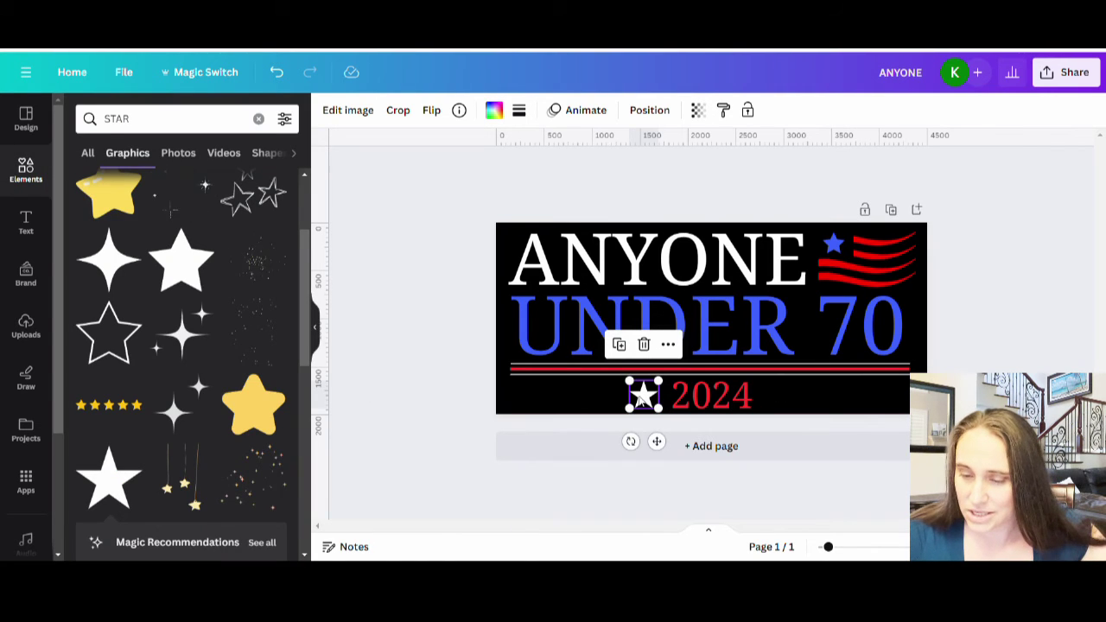
left_click_drag(644, 395, 779, 396)
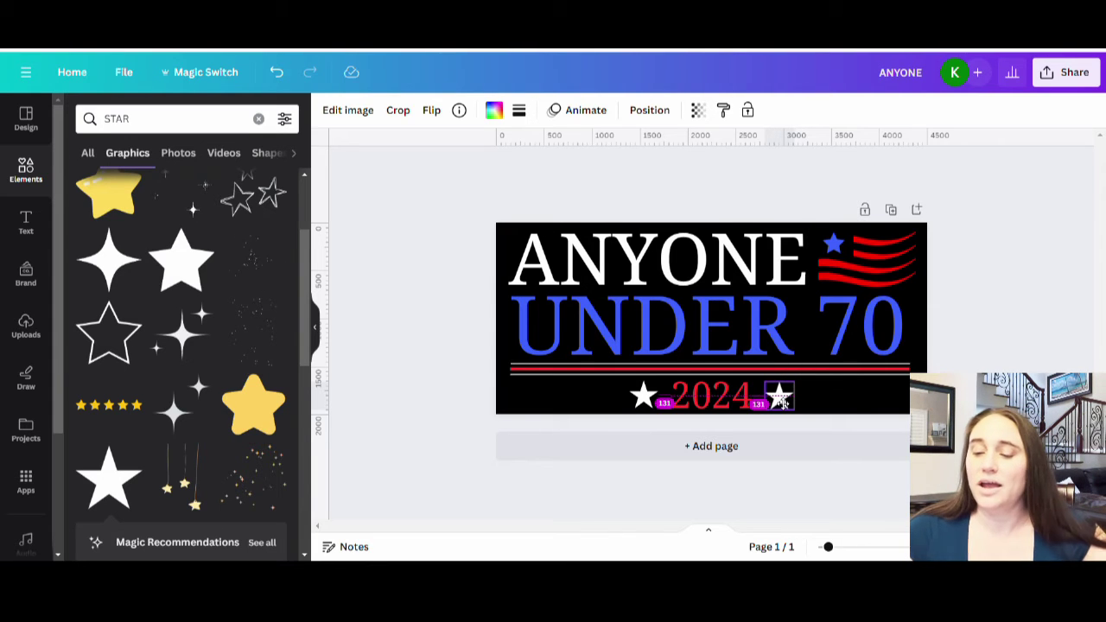
left_click(856, 400)
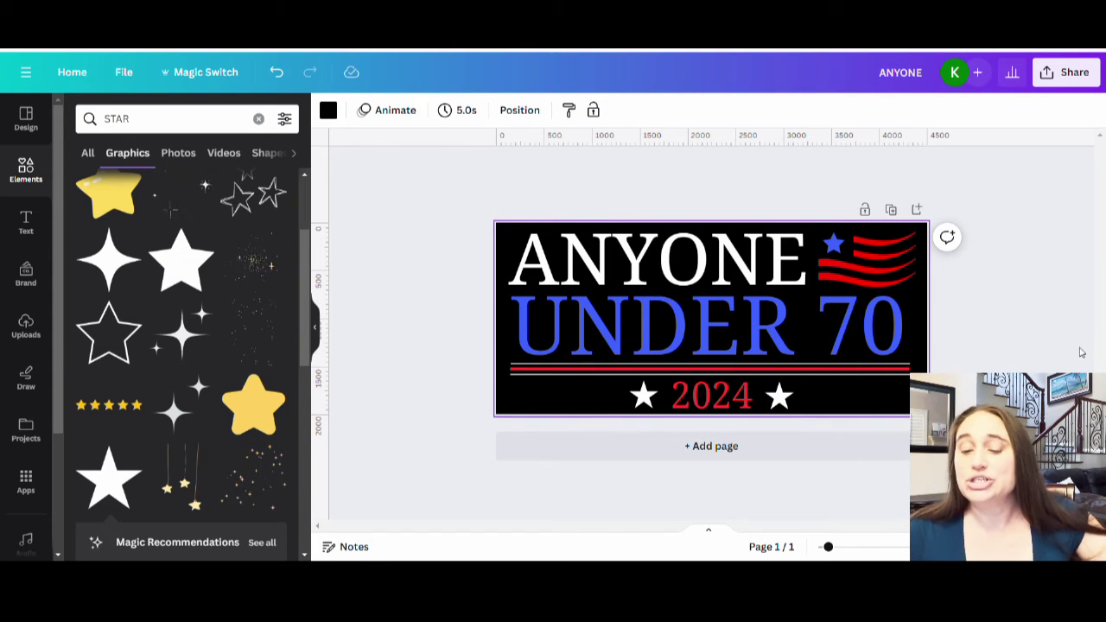
left_click(1052, 362)
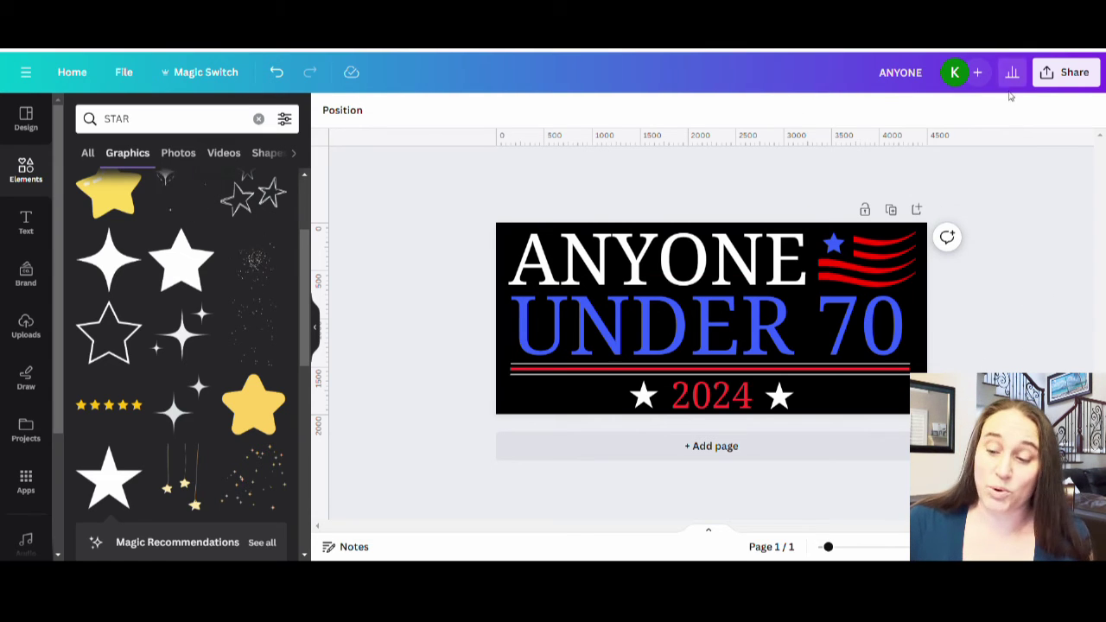
Step: Download the design from Share > Download as a PNG with a transparent background
left_click(1071, 74)
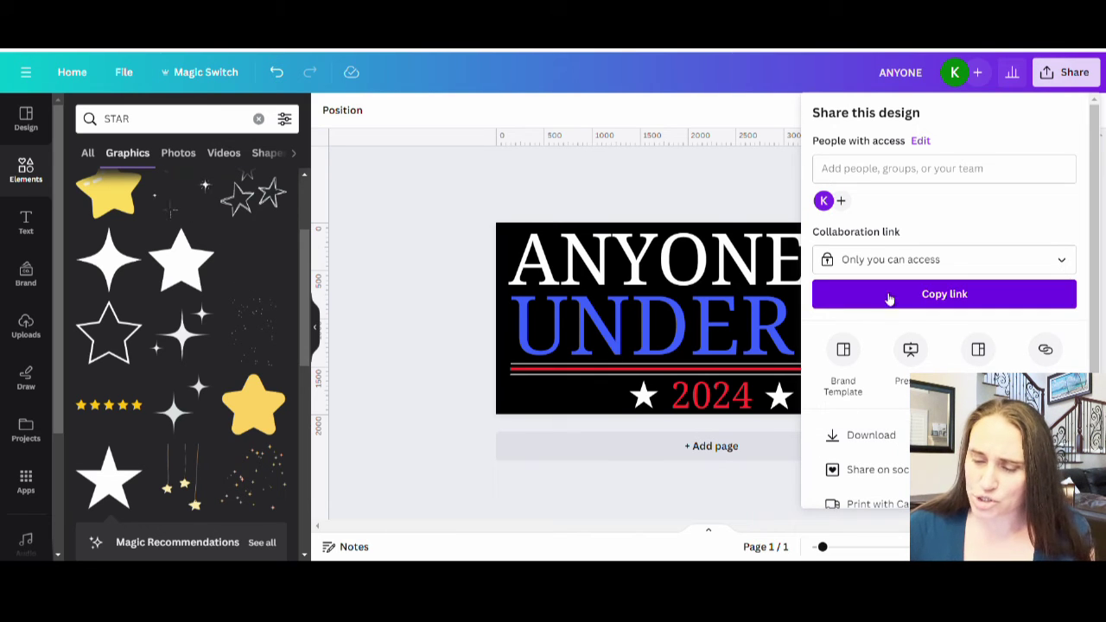
left_click(877, 439)
left_click(897, 259)
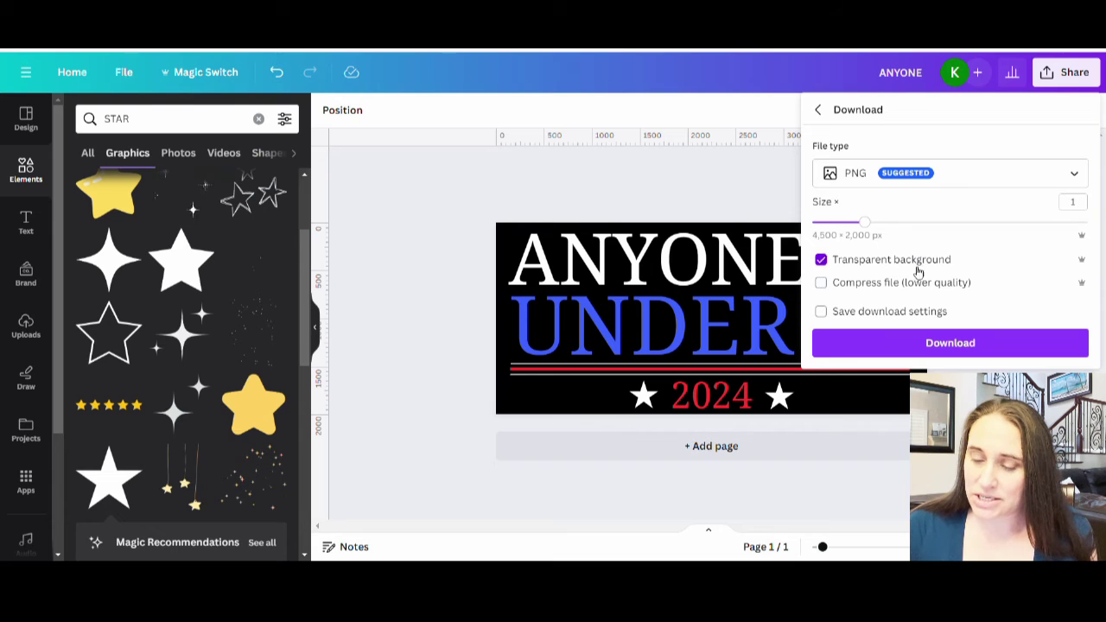
left_click(993, 346)
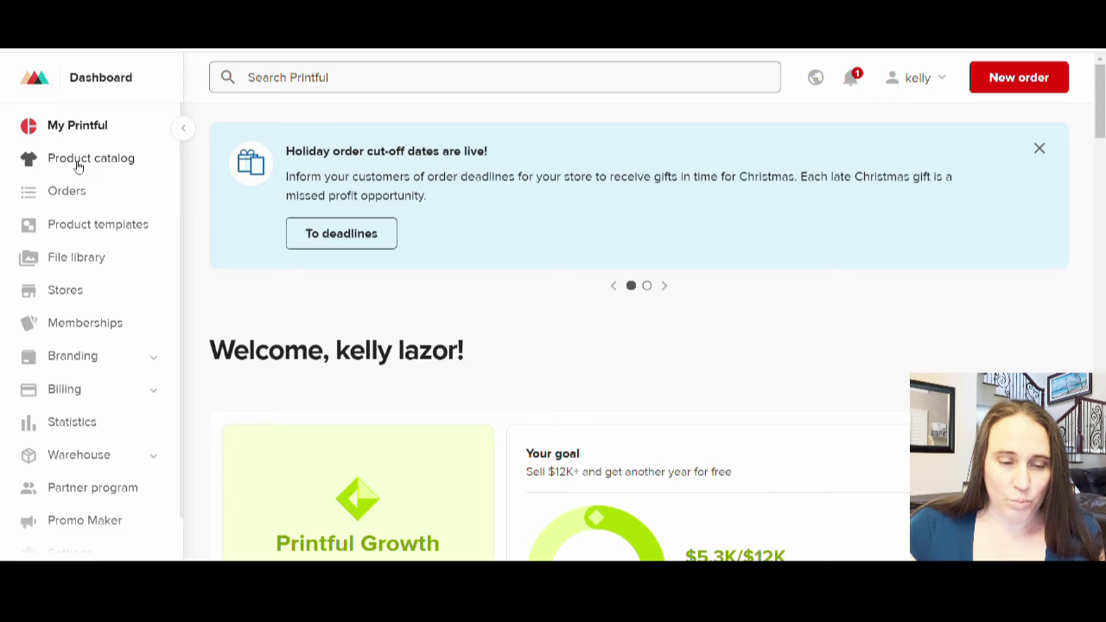
Step: Start a new product template and browse Hats to the Dad hats / Baseball caps listing
left_click(96, 229)
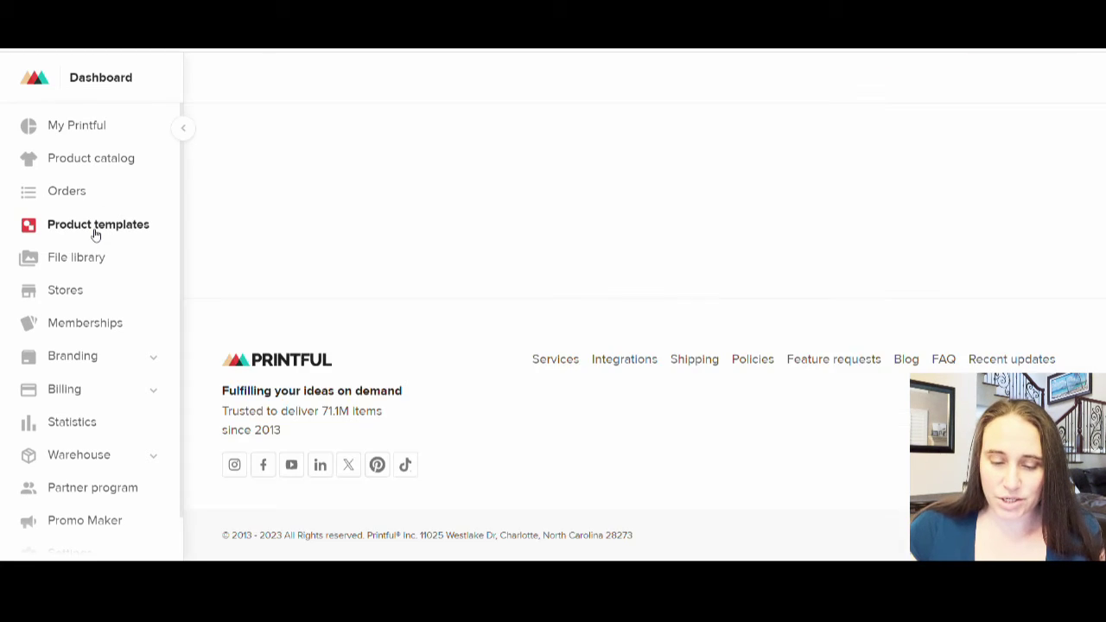
scroll(362, 252, "down", 3)
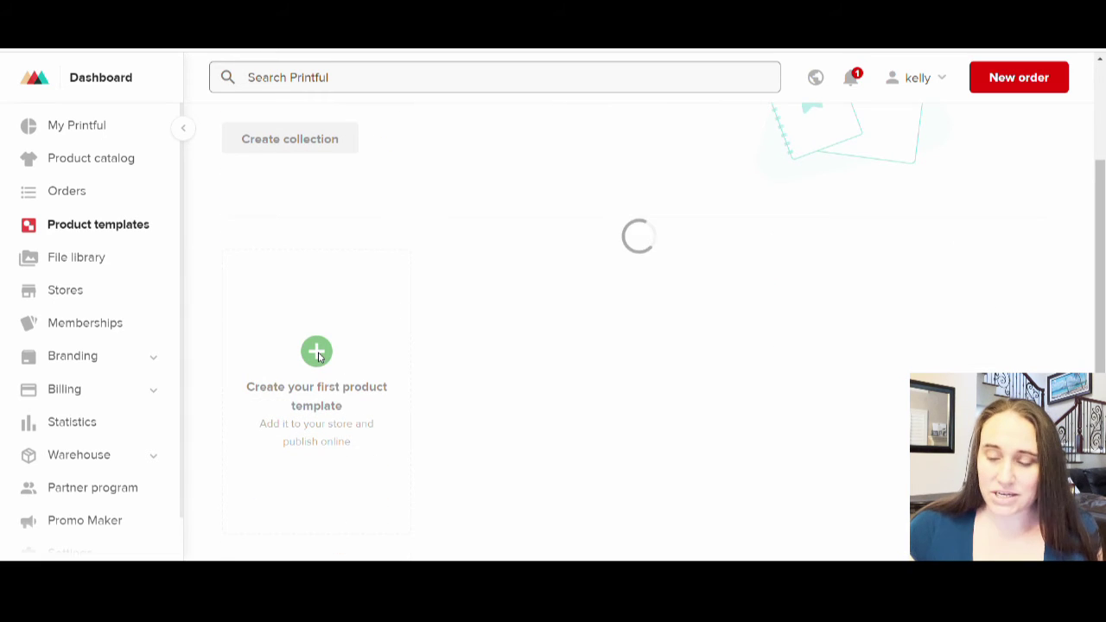
left_click(320, 403)
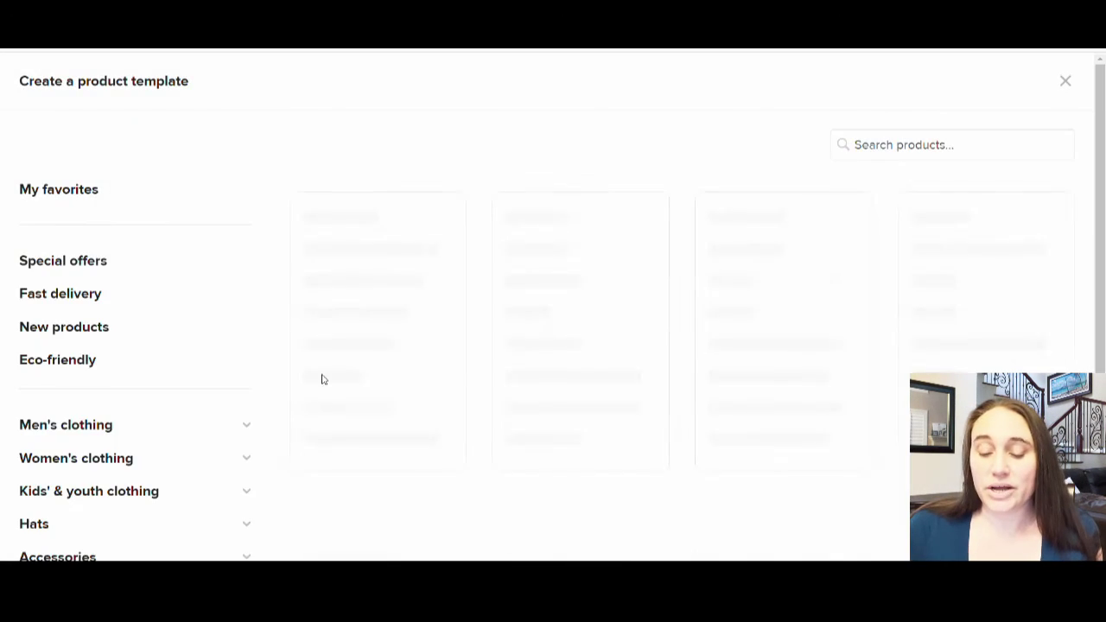
scroll(684, 237, "down", 3)
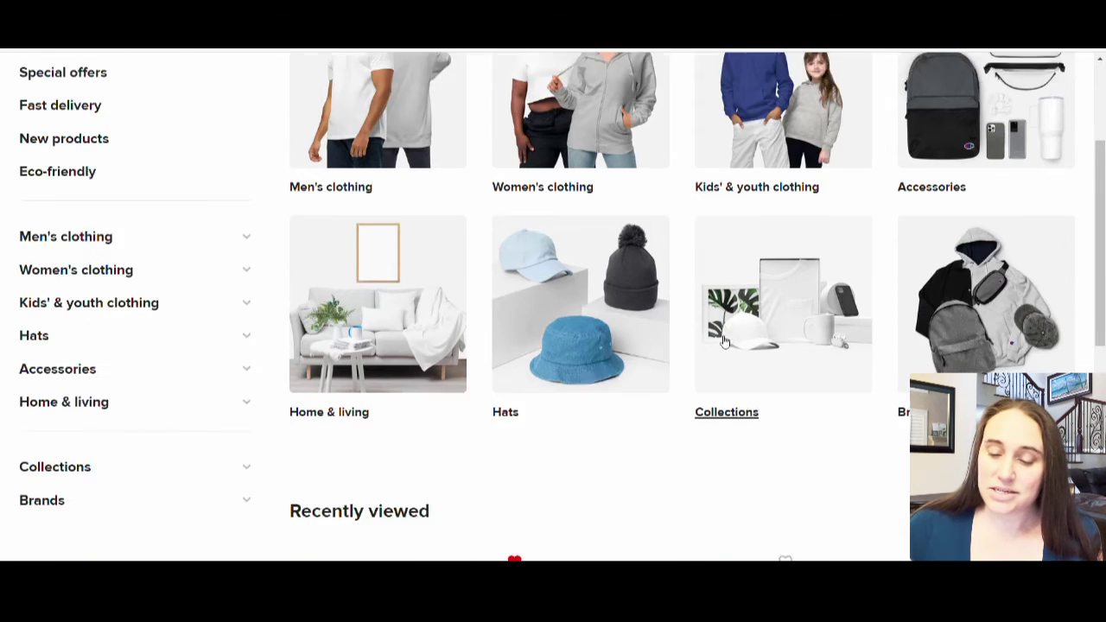
left_click(570, 358)
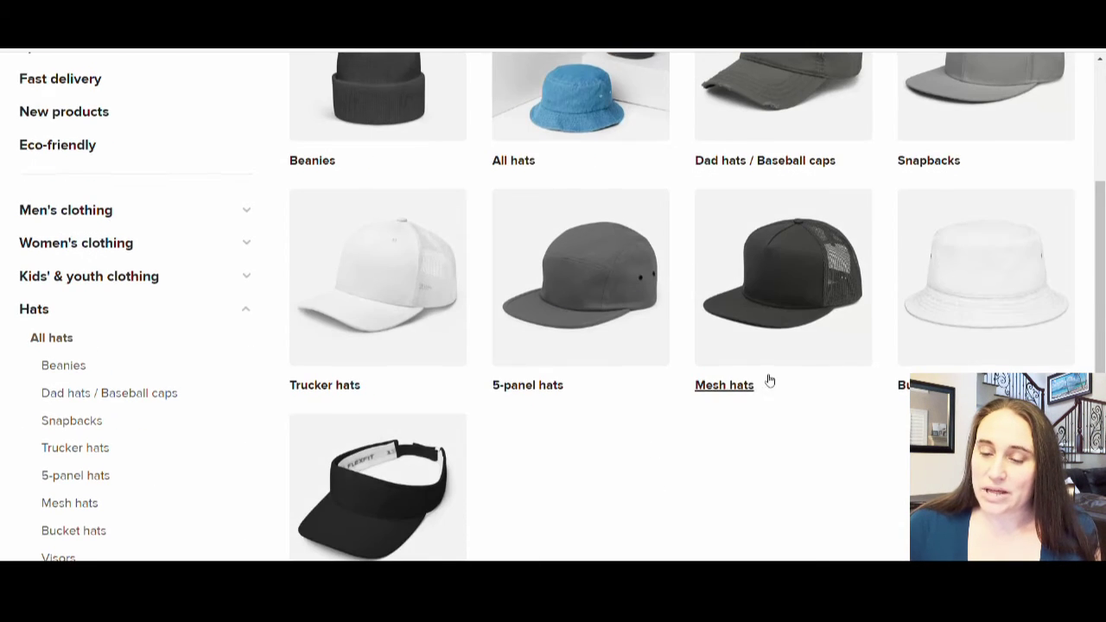
scroll(768, 380, "up", 2)
scroll(1090, 354, "up", 1)
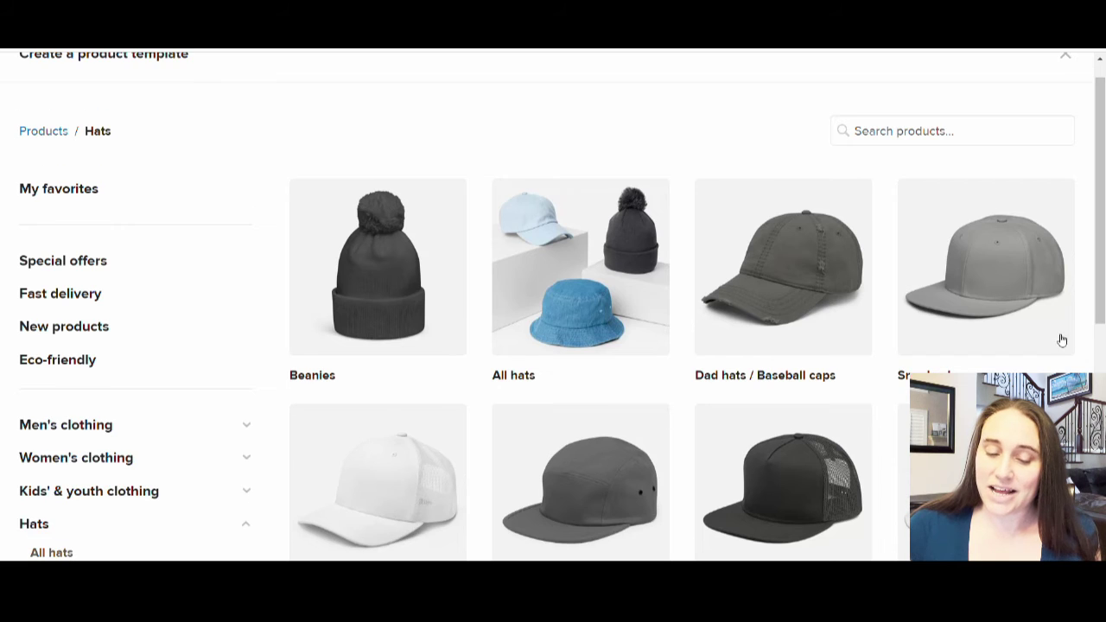
left_click(755, 260)
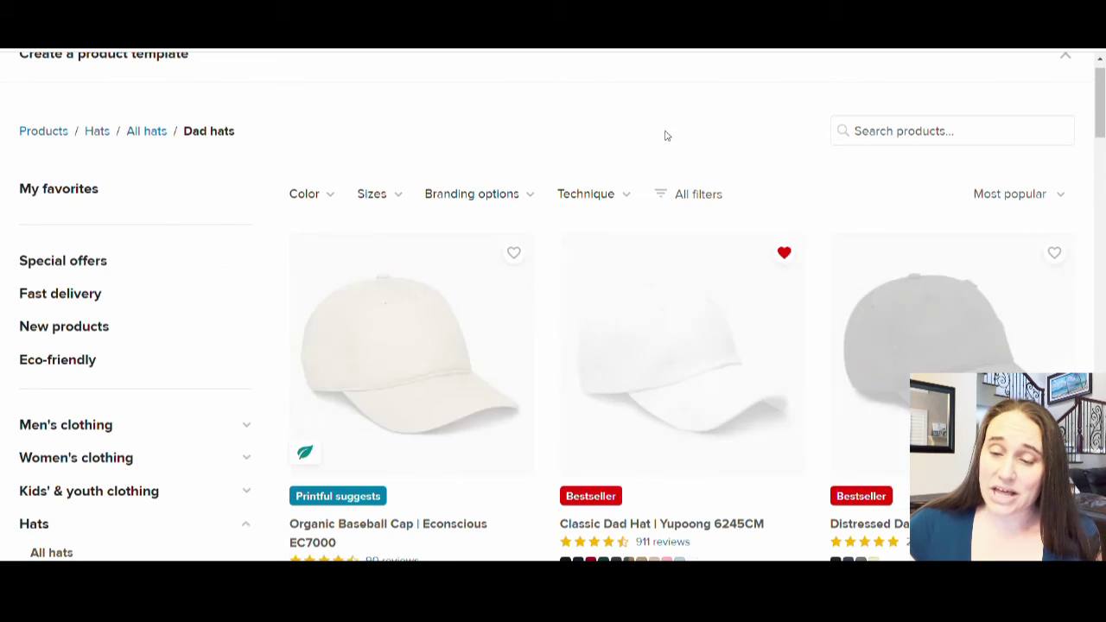
scroll(531, 81, "down", 2)
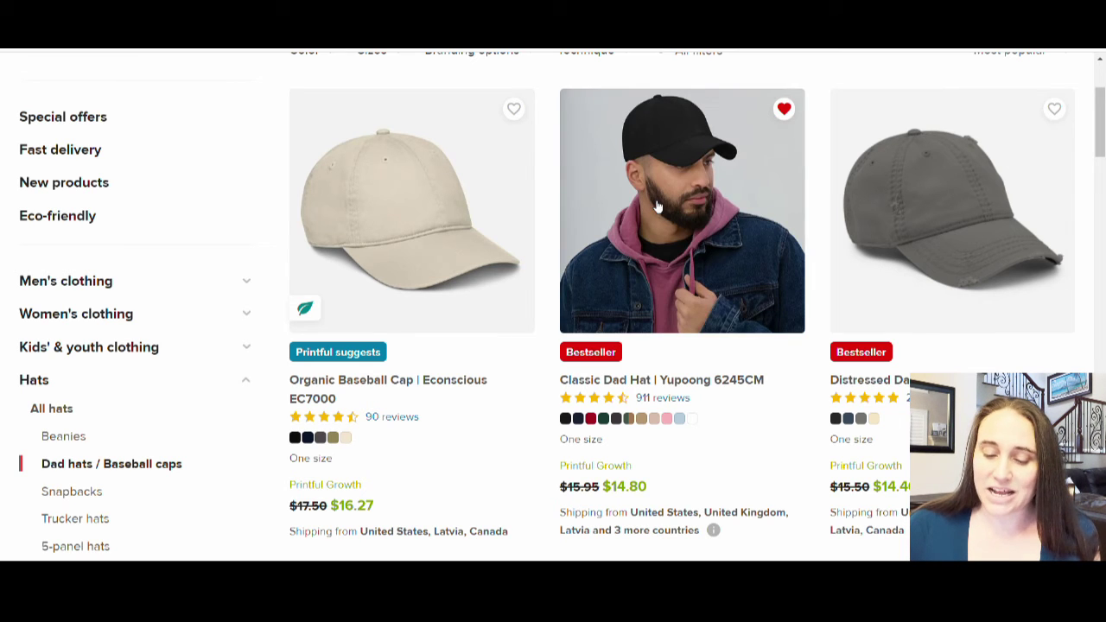
Step: Open the Classic Dad Hat and apply the ANYONE design from the File library
left_click(692, 239)
scroll(518, 302, "down", 1)
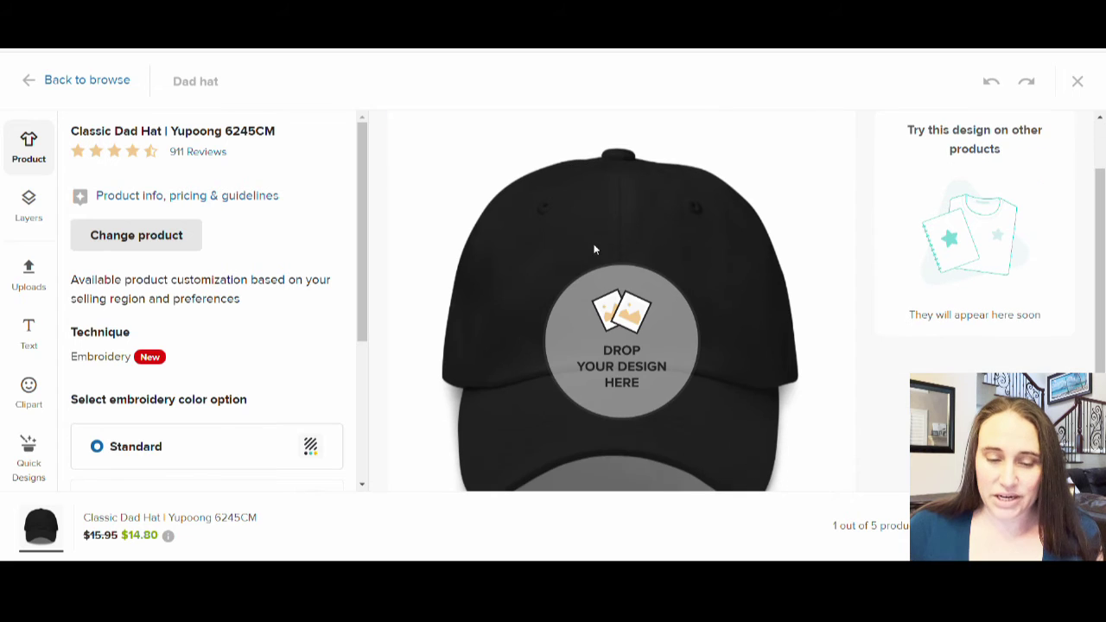
left_click(648, 348)
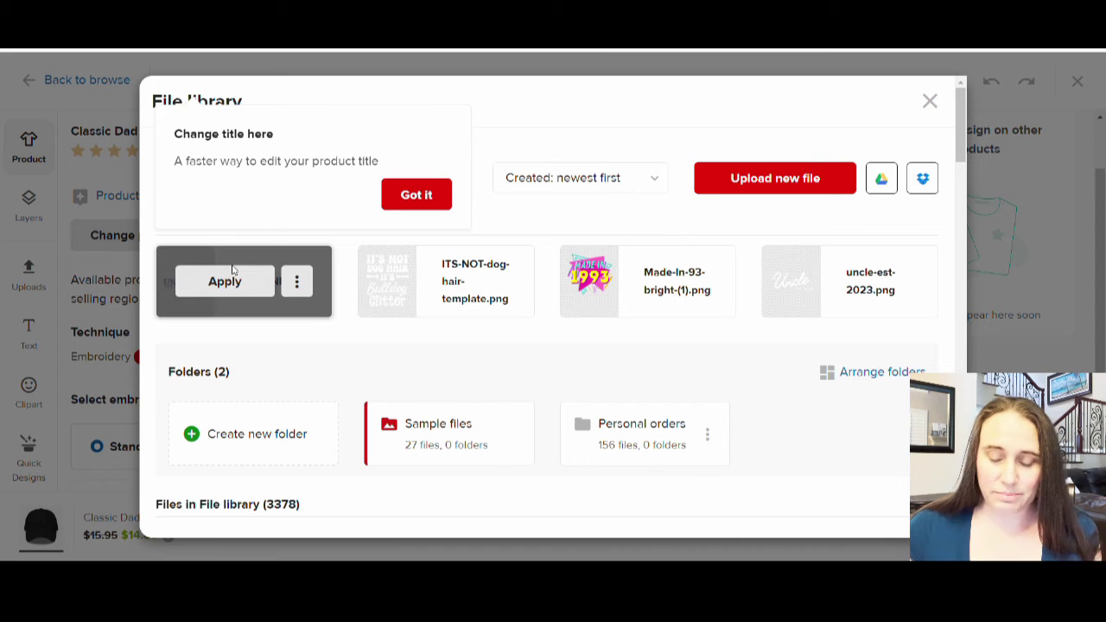
left_click(227, 279)
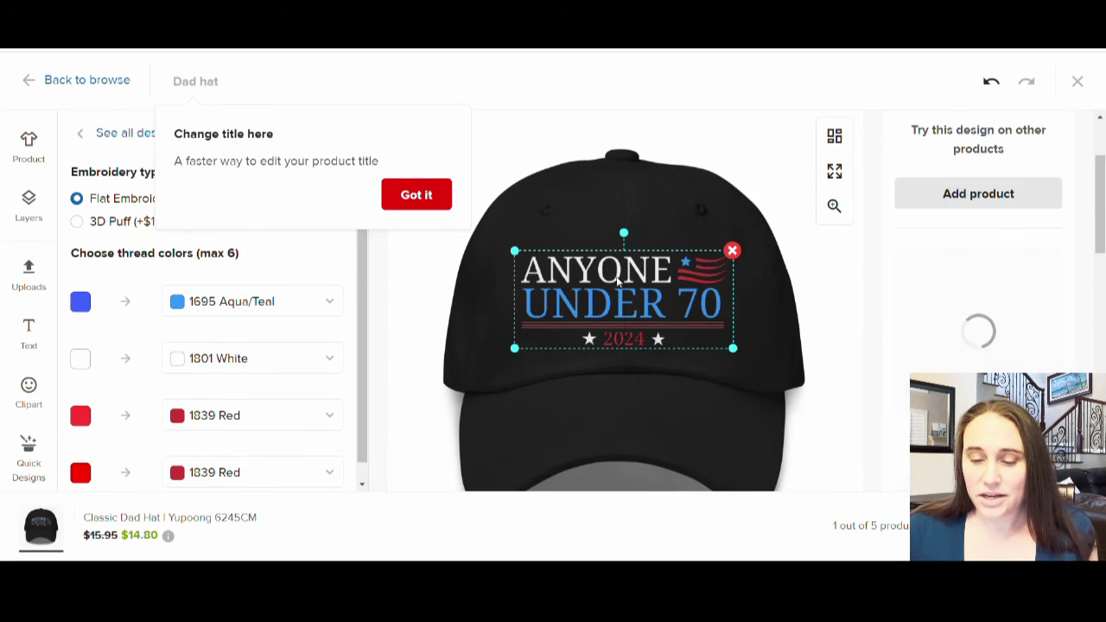
Step: Set the blue text's embroidery thread to 1842 Royal
left_click(416, 197)
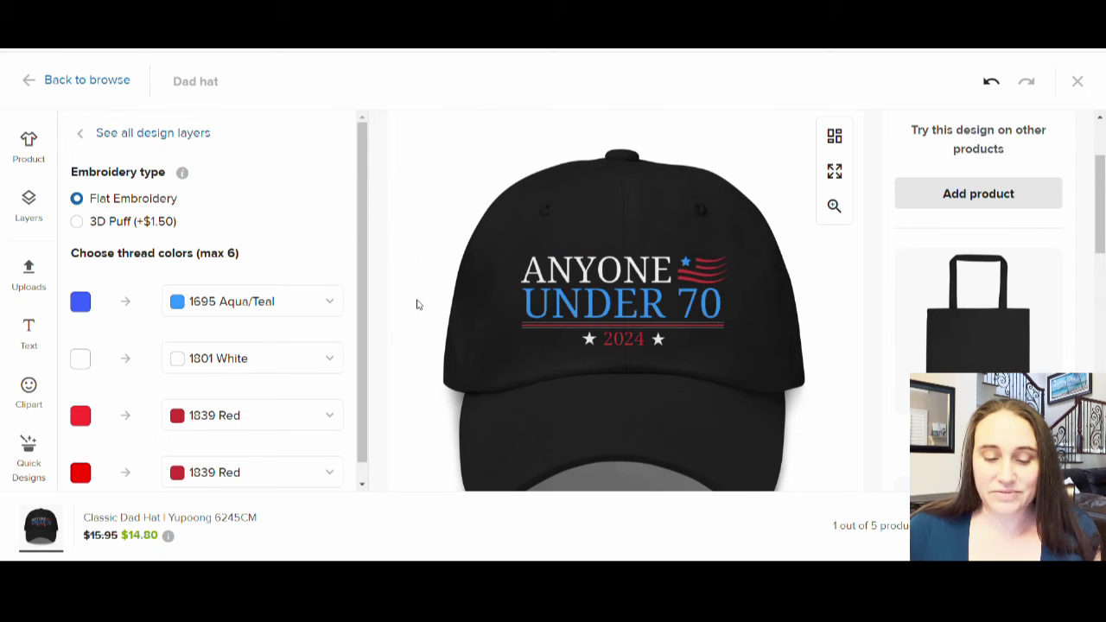
scroll(739, 353, "down", 1)
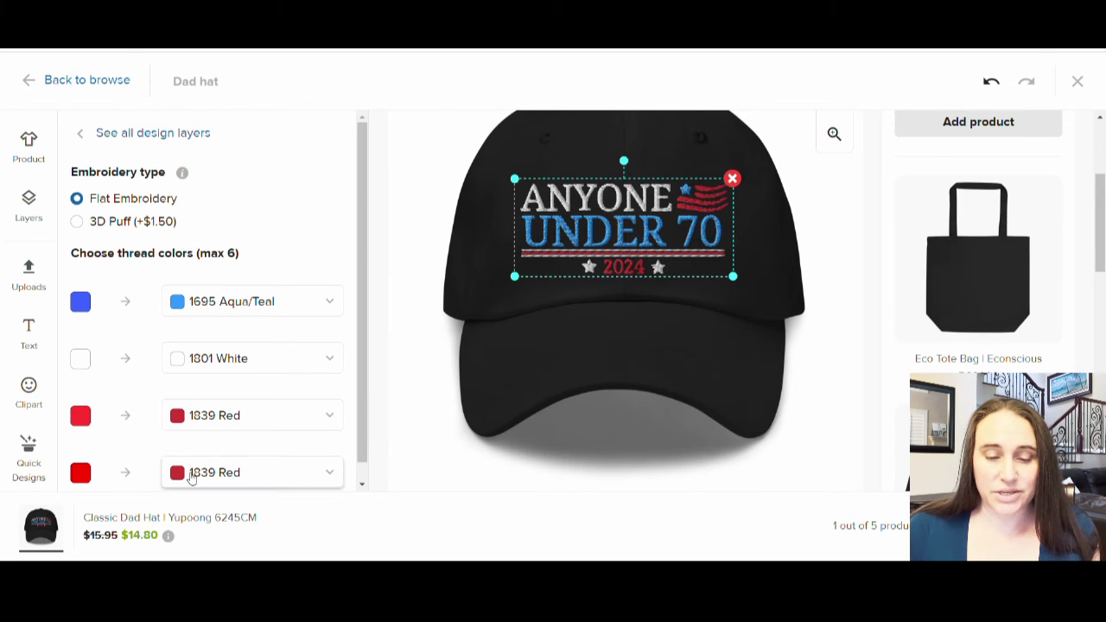
scroll(203, 316, "down", 1)
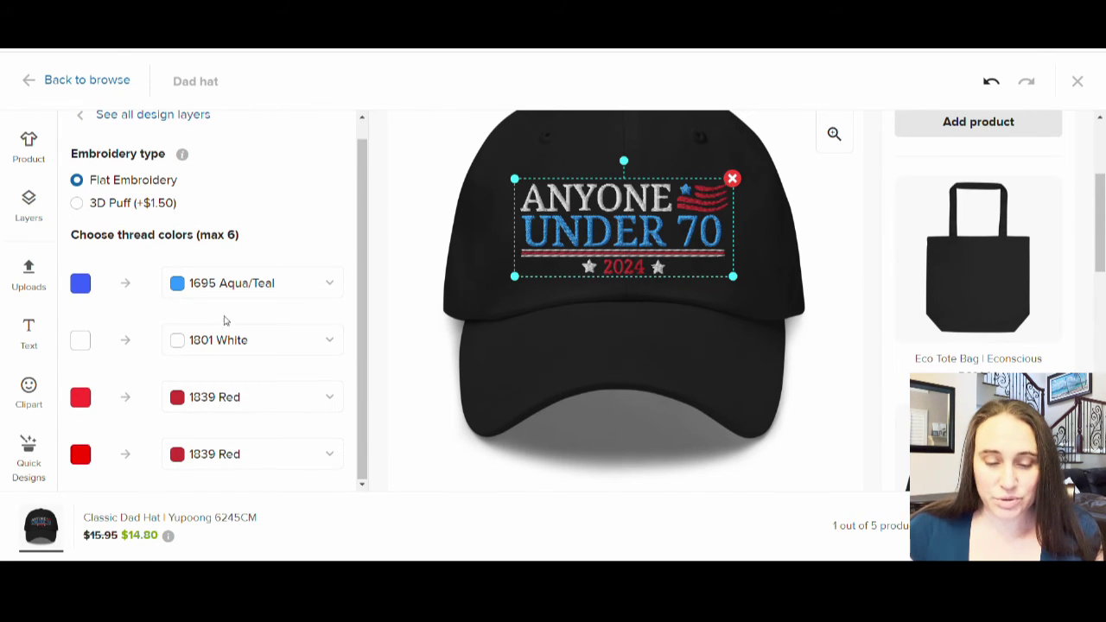
left_click(255, 282)
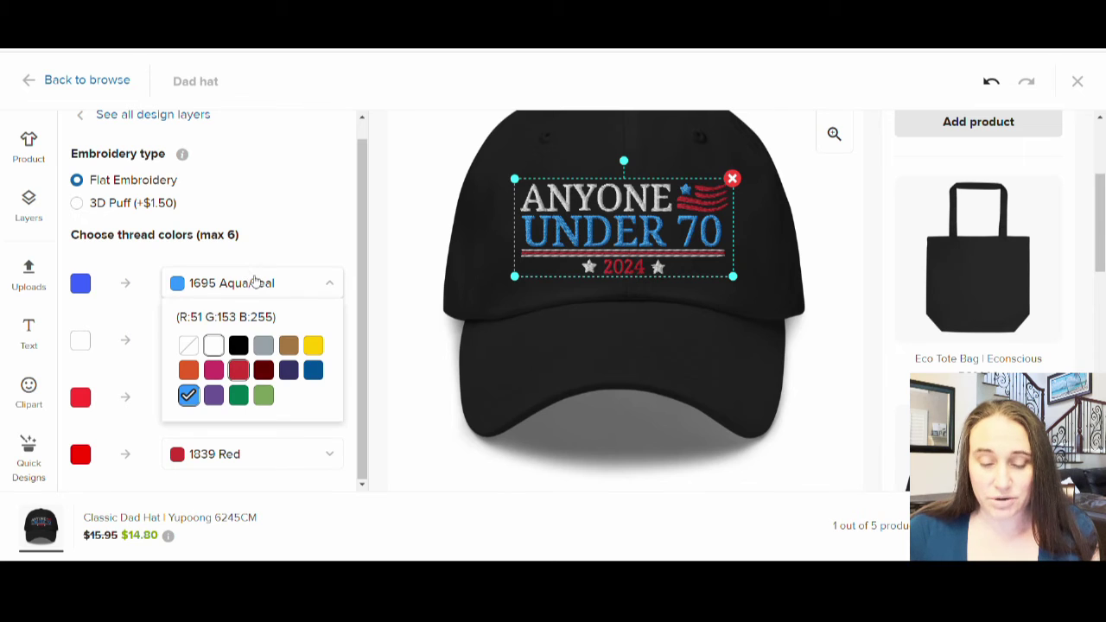
left_click(314, 370)
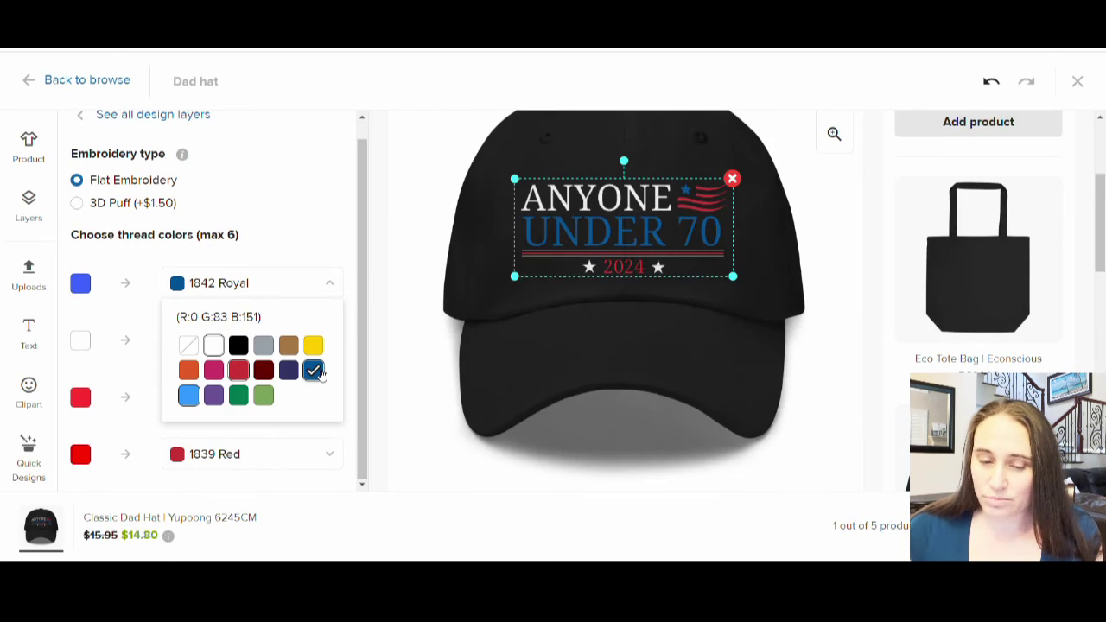
left_click(400, 275)
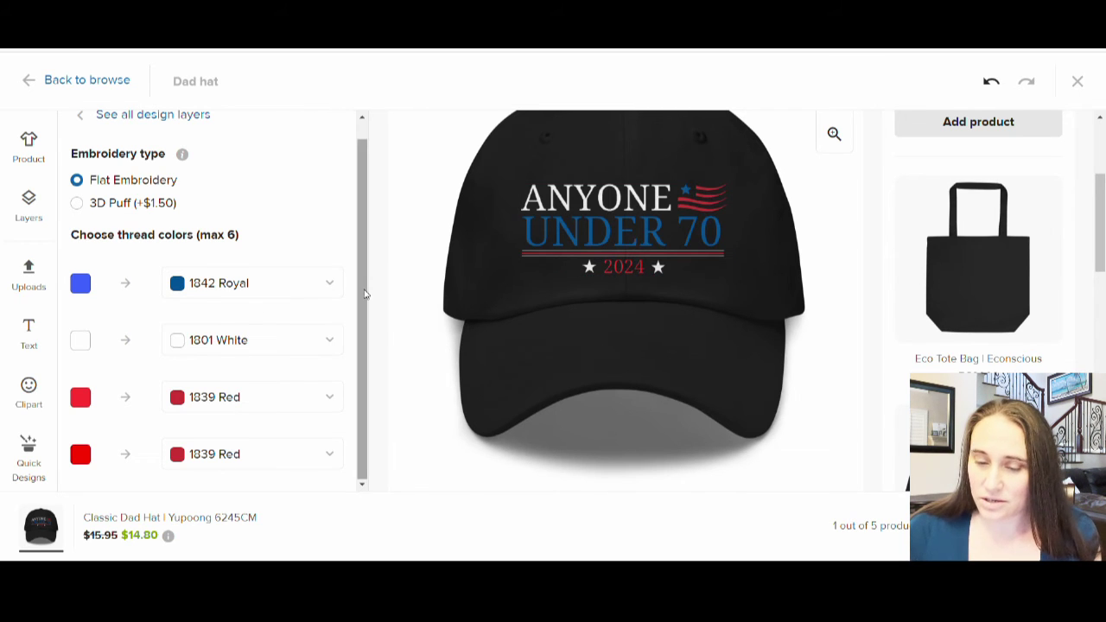
Step: Switch the 1842 Royal thread to 1695 Aqua/Teal and inspect the embroidery preview
scroll(366, 297, "up", 1)
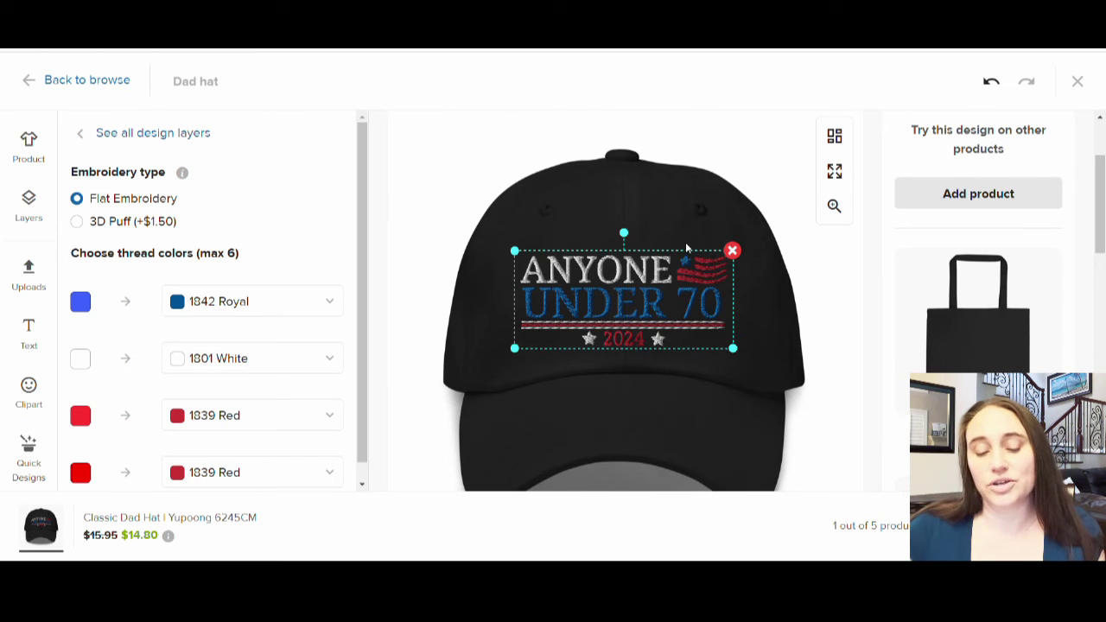
scroll(737, 380, "down", 1)
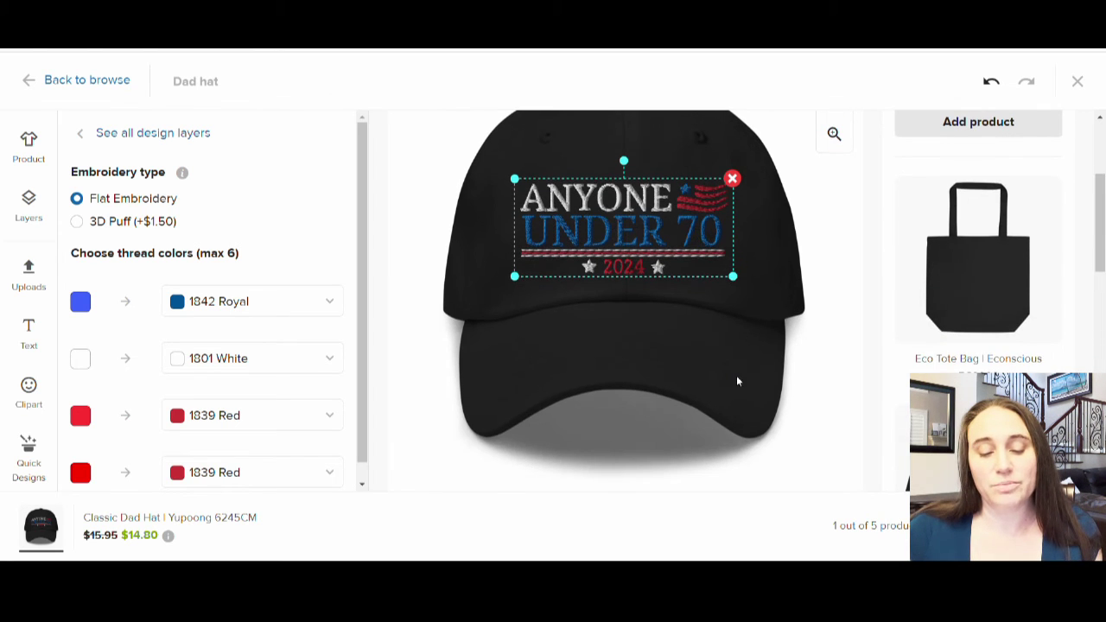
left_click(304, 302)
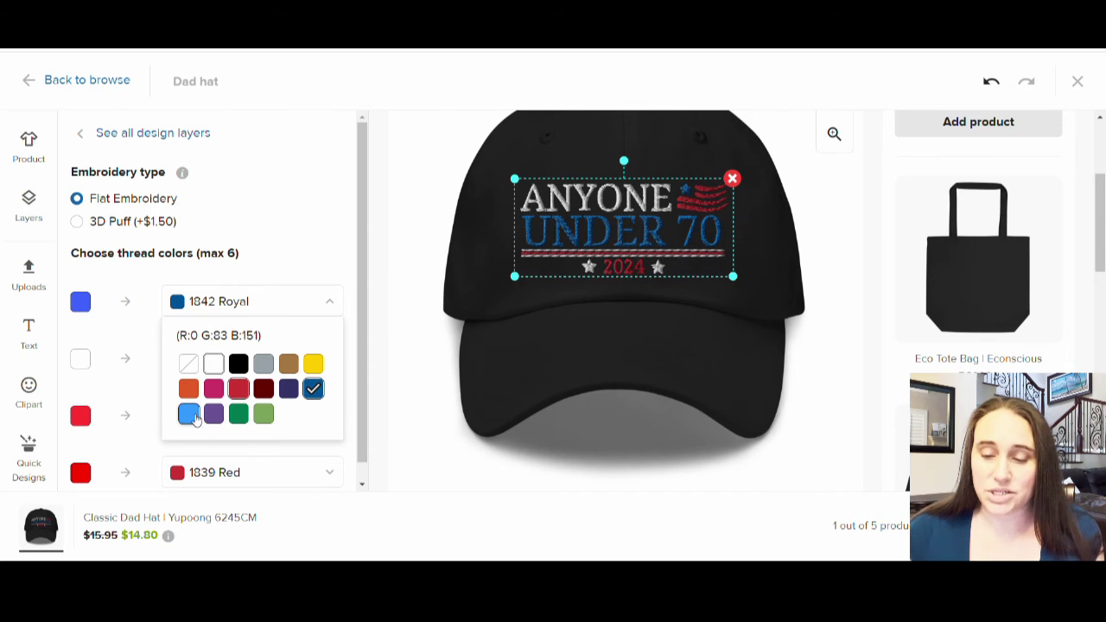
left_click(190, 414)
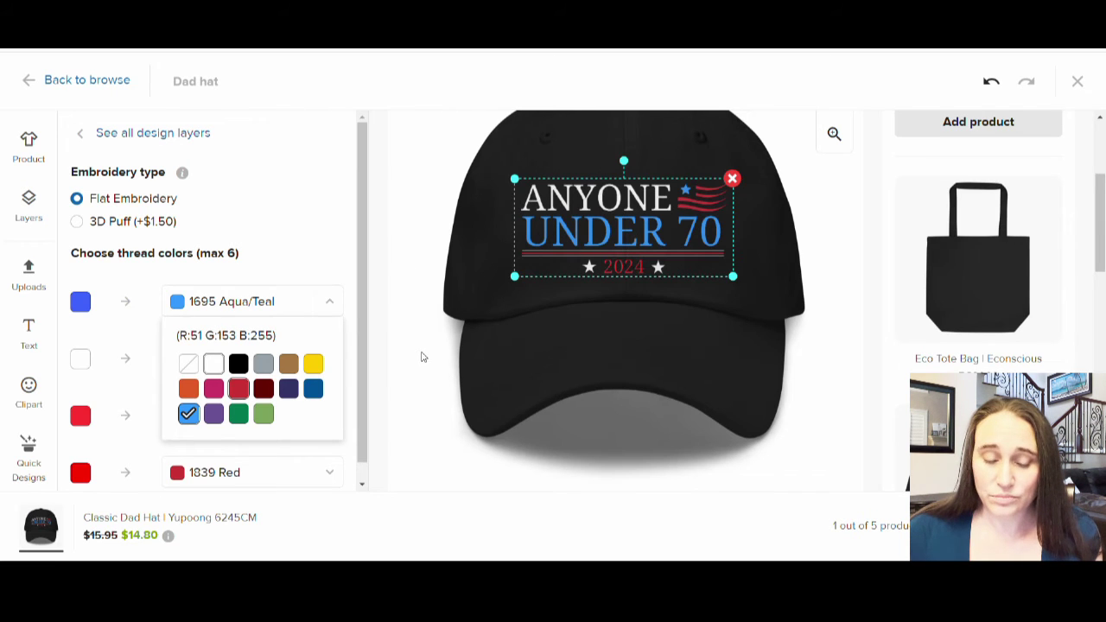
left_click(422, 357)
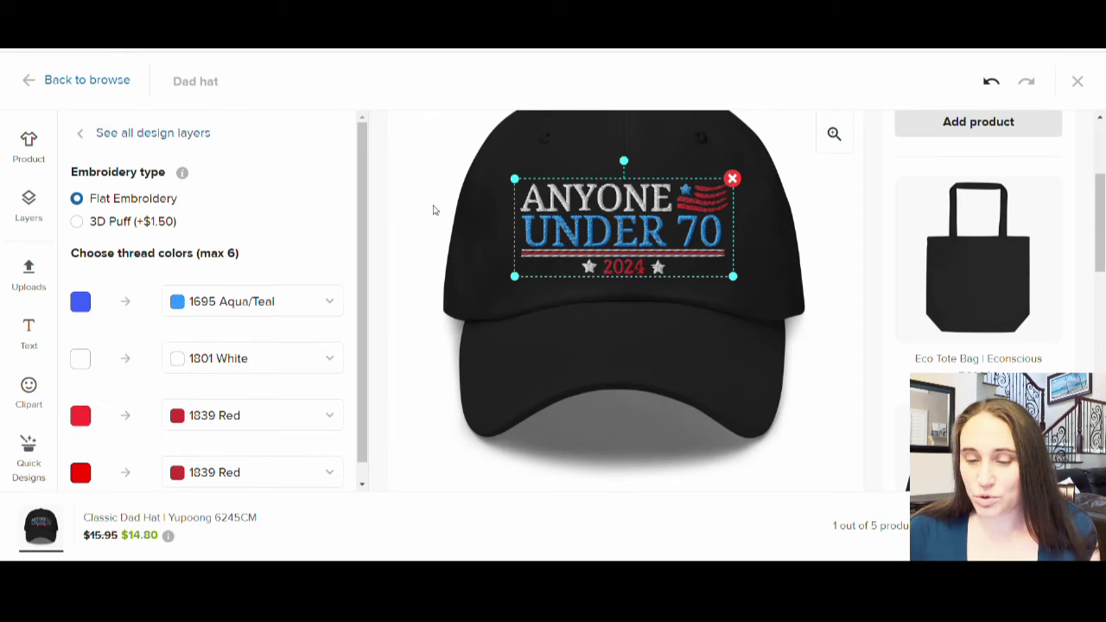
left_click(465, 207)
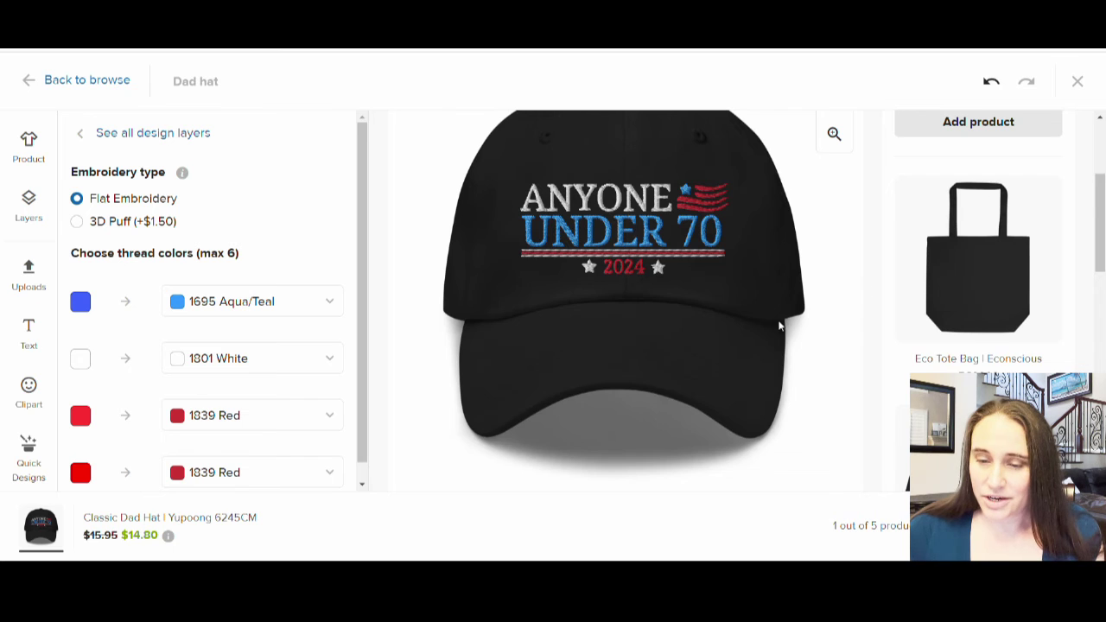
scroll(781, 319, "up", 2)
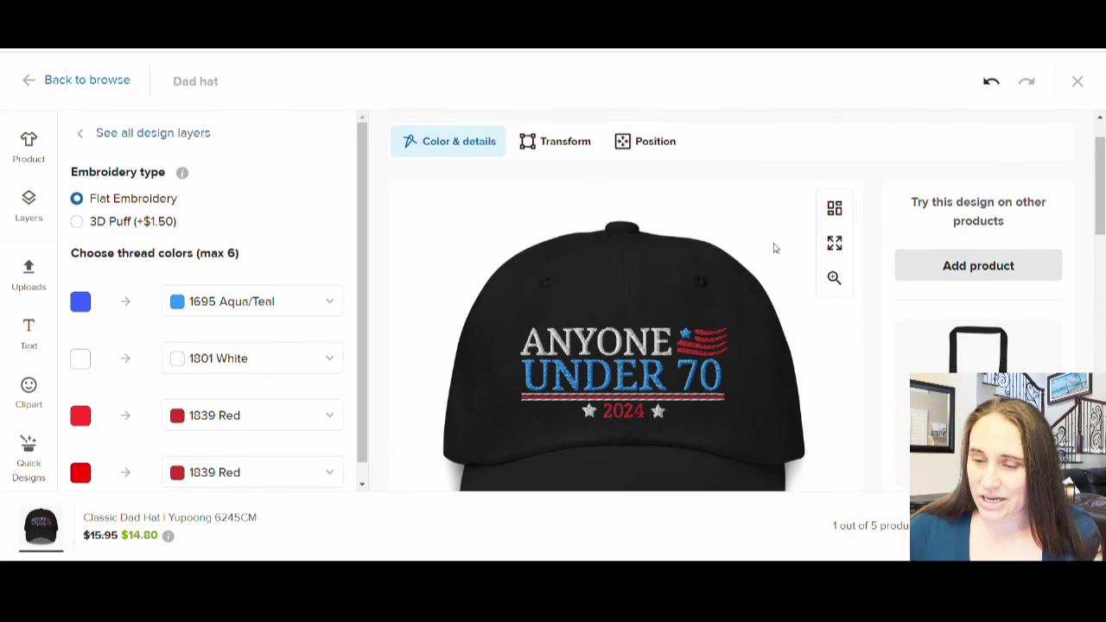
scroll(773, 249, "down", 2)
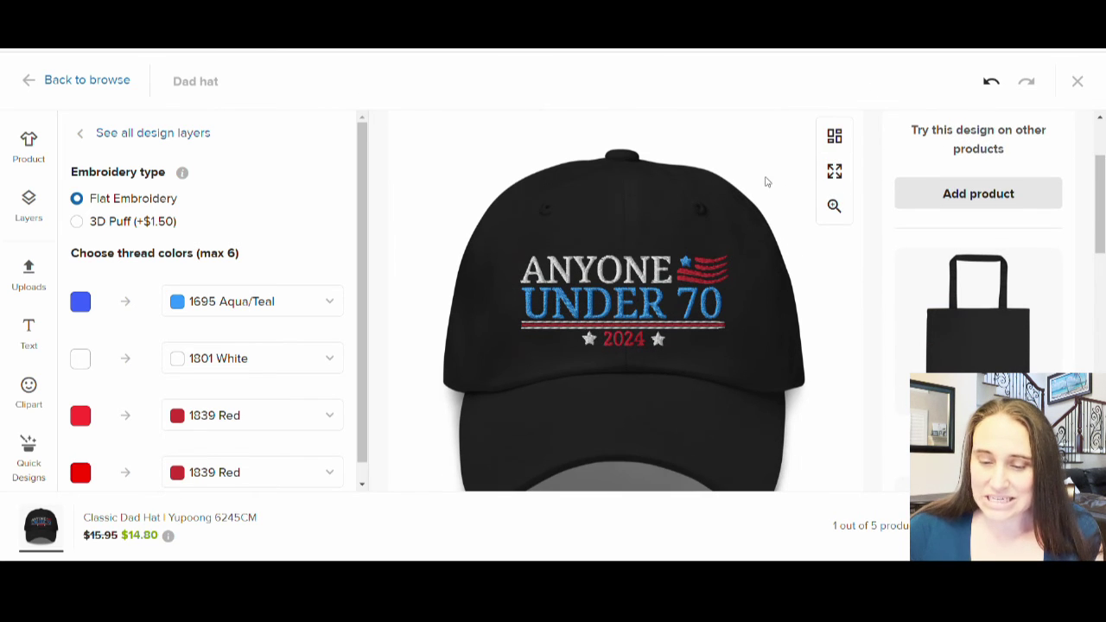
scroll(770, 171, "down", 2)
scroll(770, 171, "up", 2)
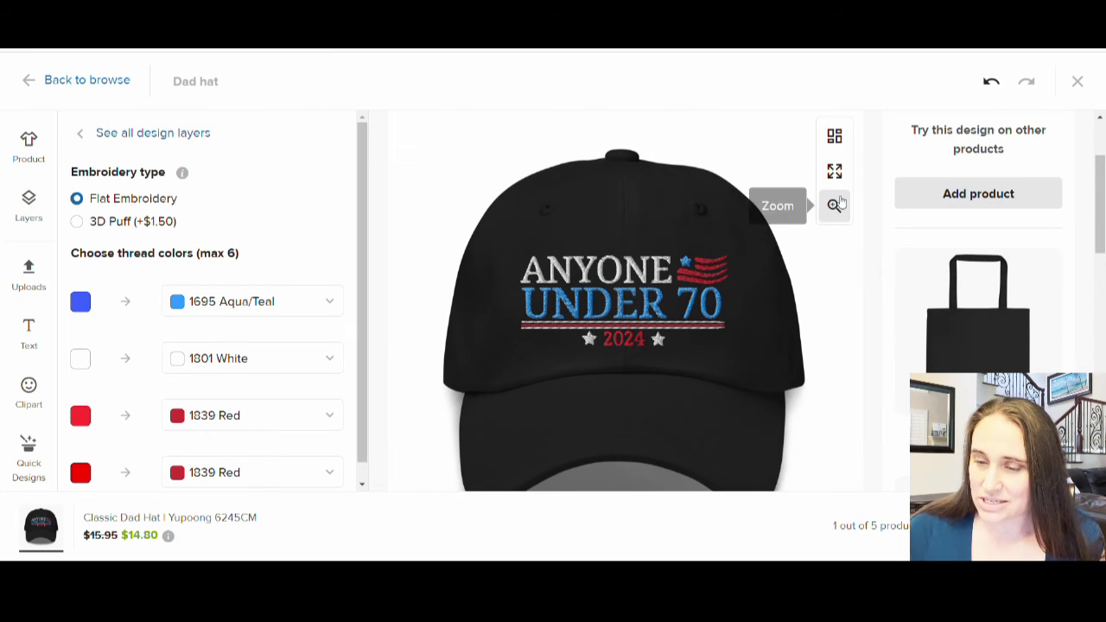
Step: Add Navy, Green Camo and Dark Grey as hat colours, trying Khaki and removing it
scroll(231, 346, "down", 3)
scroll(231, 346, "down", 1)
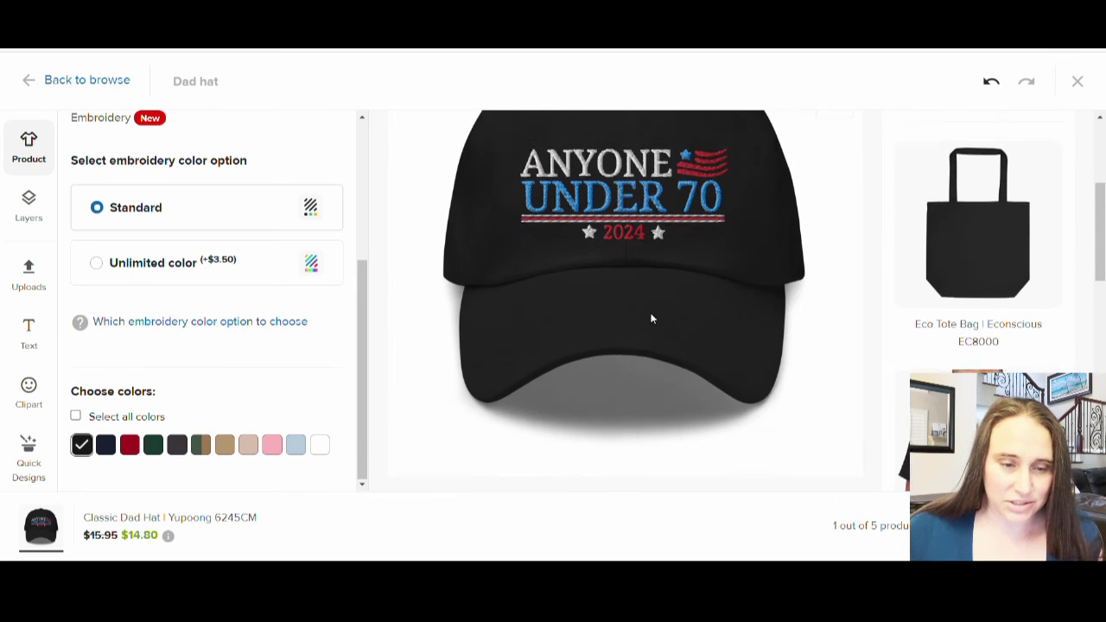
scroll(651, 318, "up", 1)
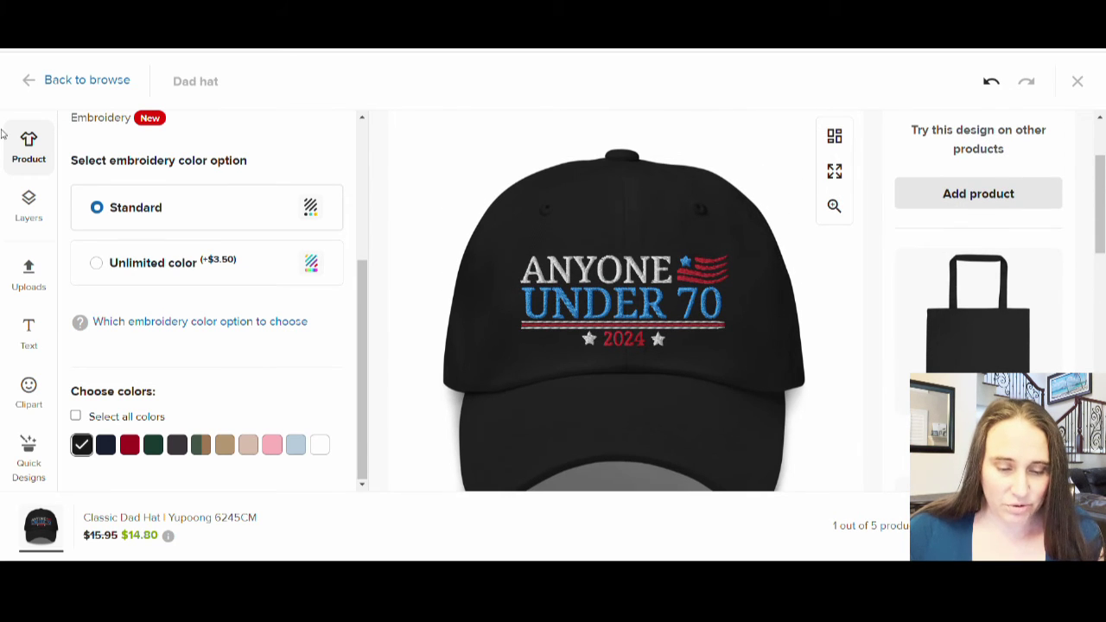
left_click(105, 444)
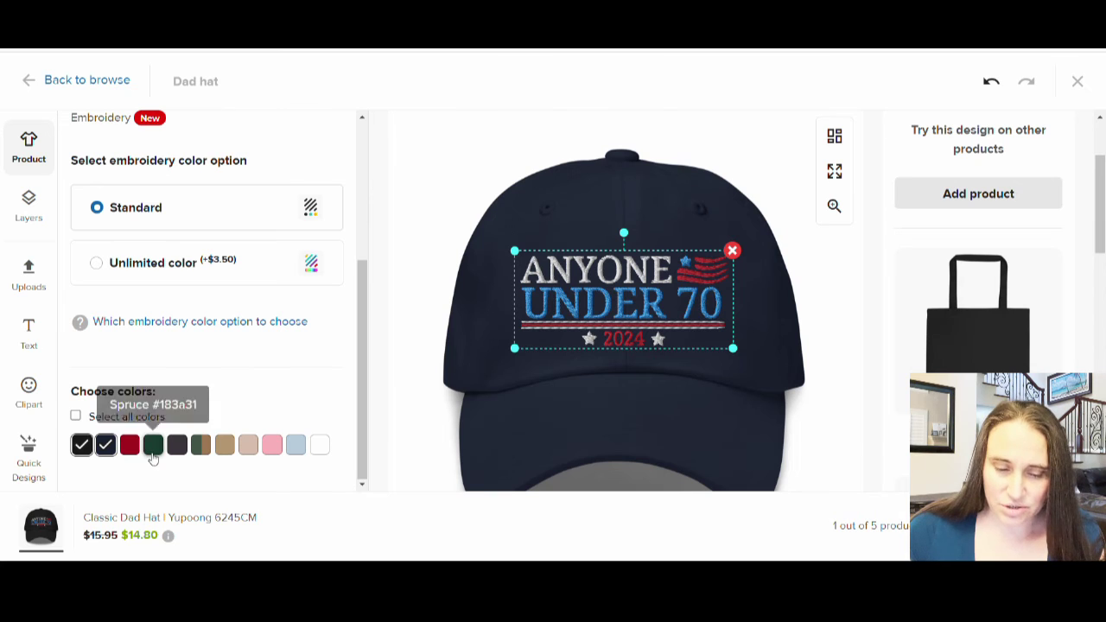
left_click(199, 444)
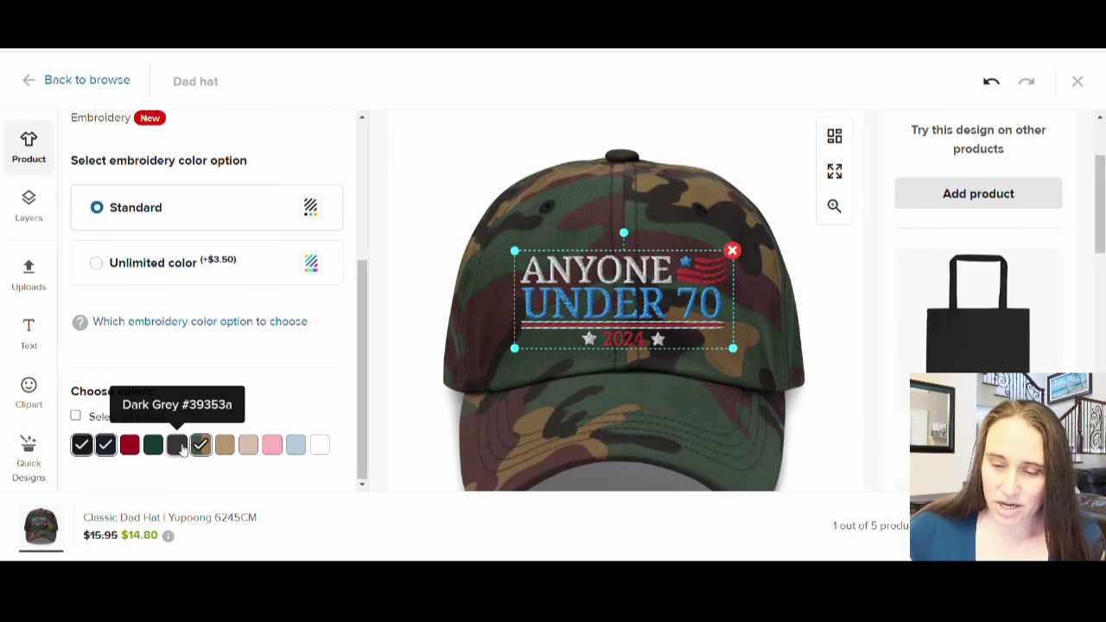
left_click(180, 446)
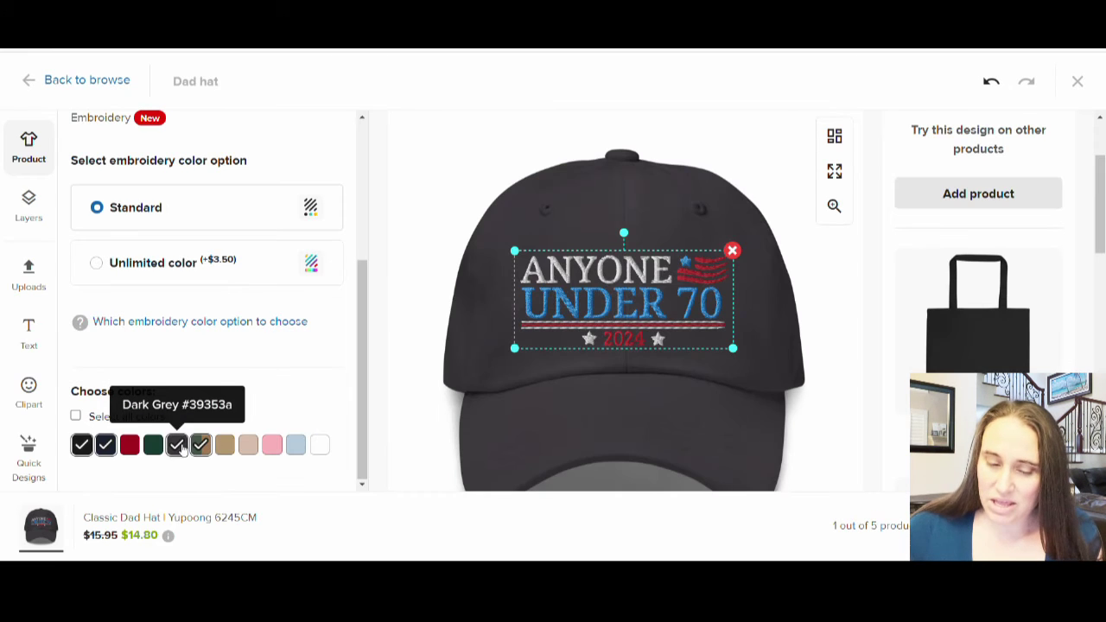
left_click(228, 448)
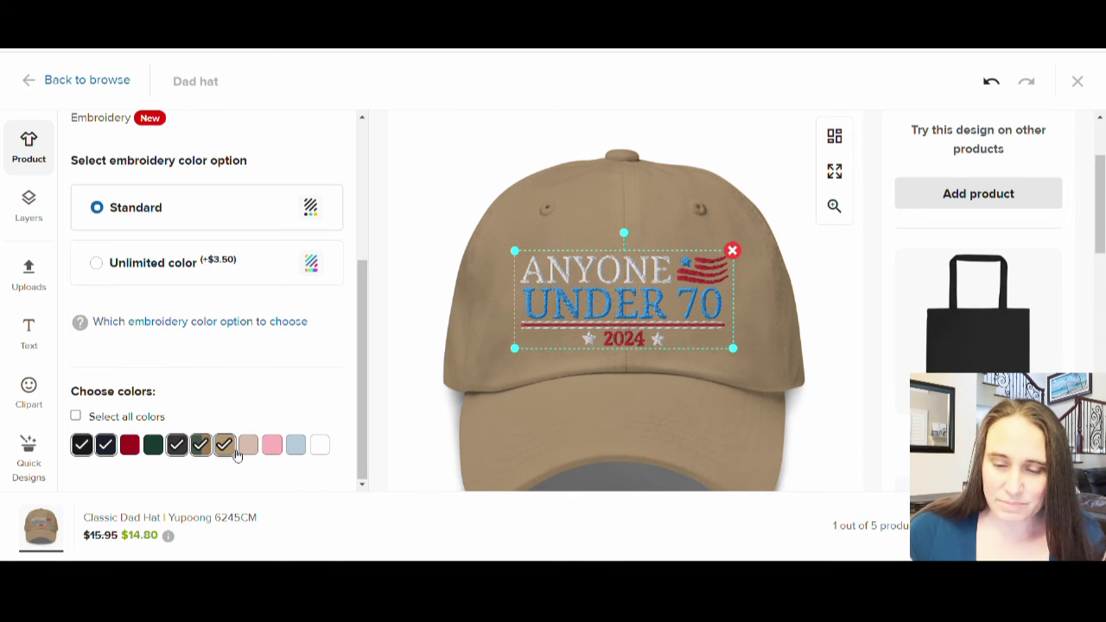
left_click(236, 453)
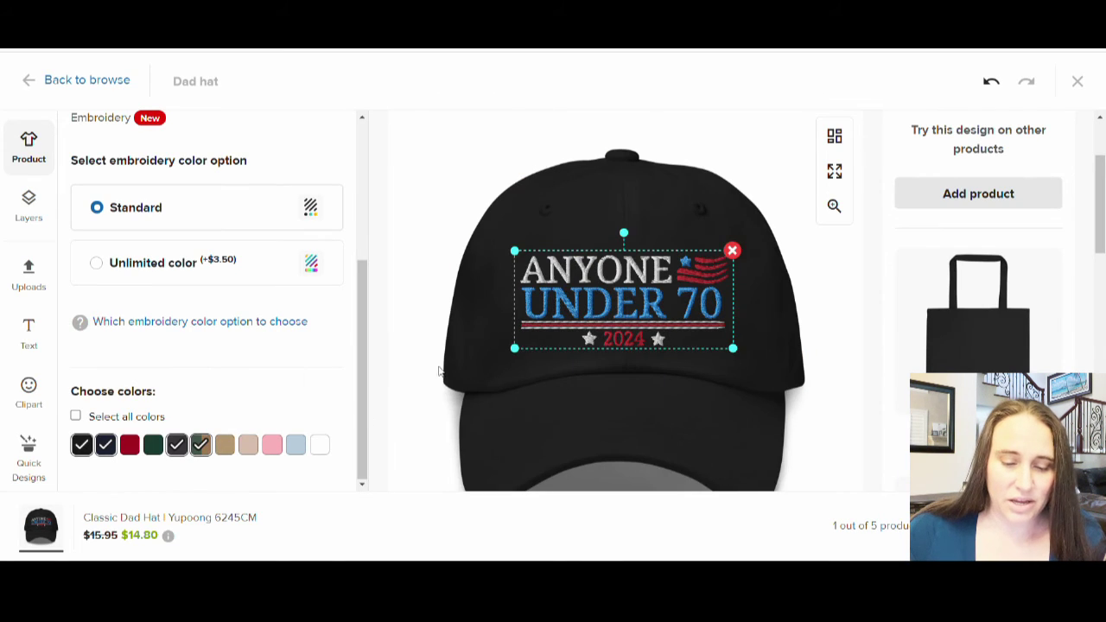
Step: Deselect the design and scroll through the hat colour mockup previews
left_click(439, 371)
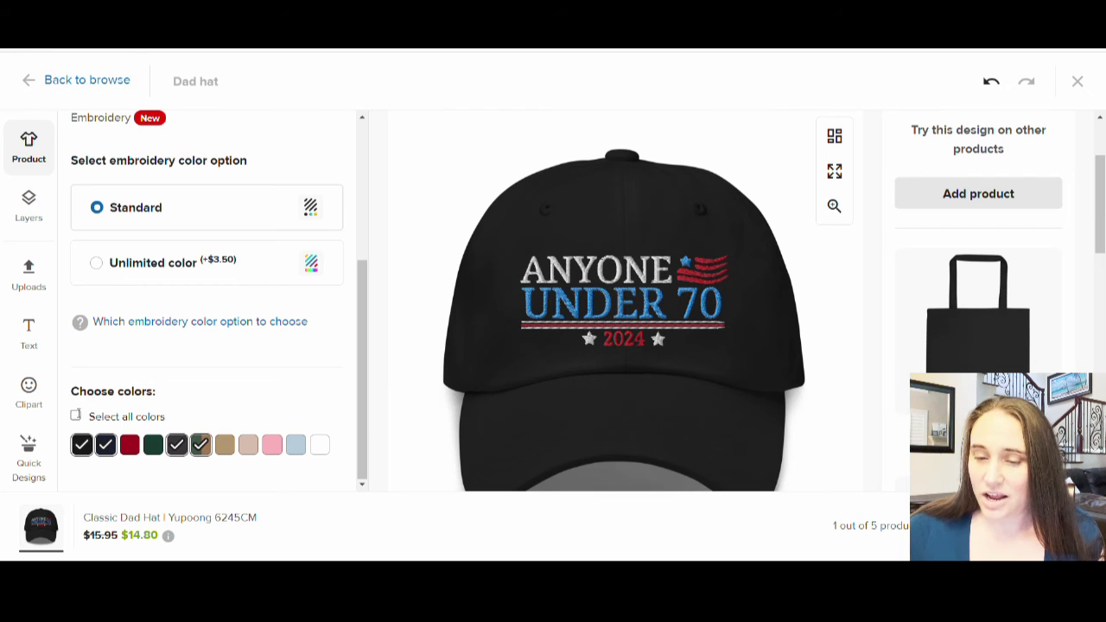
scroll(631, 408, "down", 2)
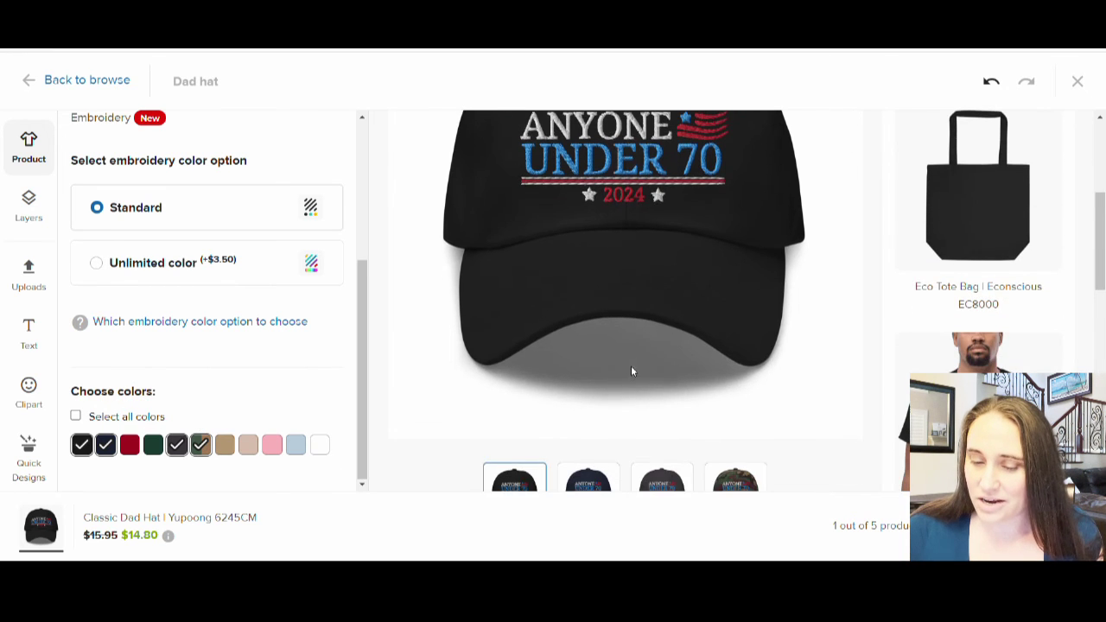
scroll(626, 333, "down", 2)
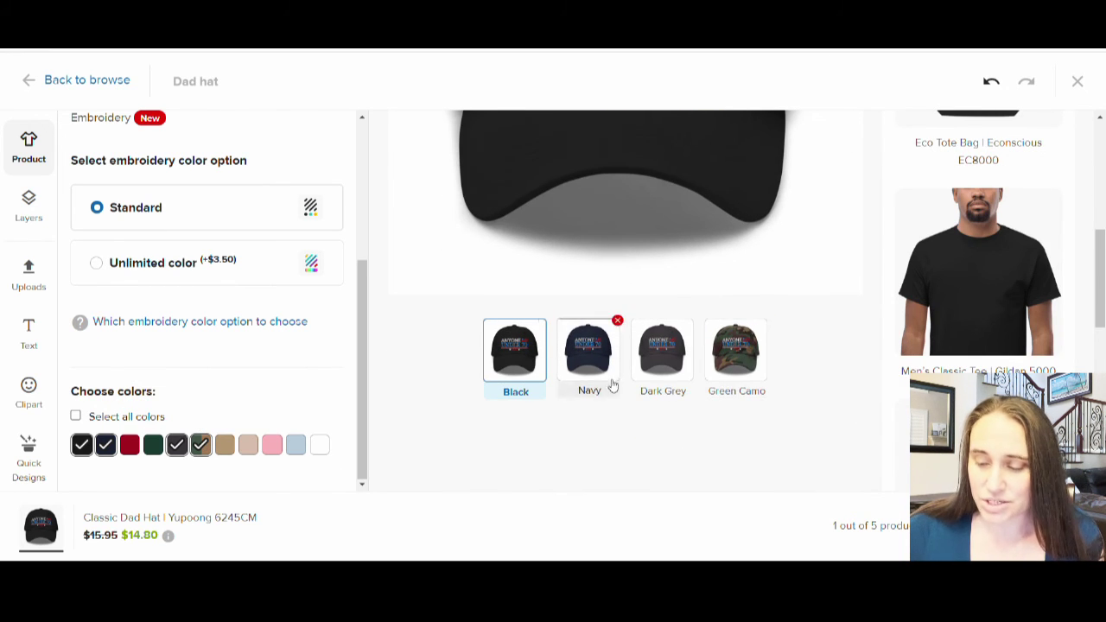
scroll(669, 380, "up", 3)
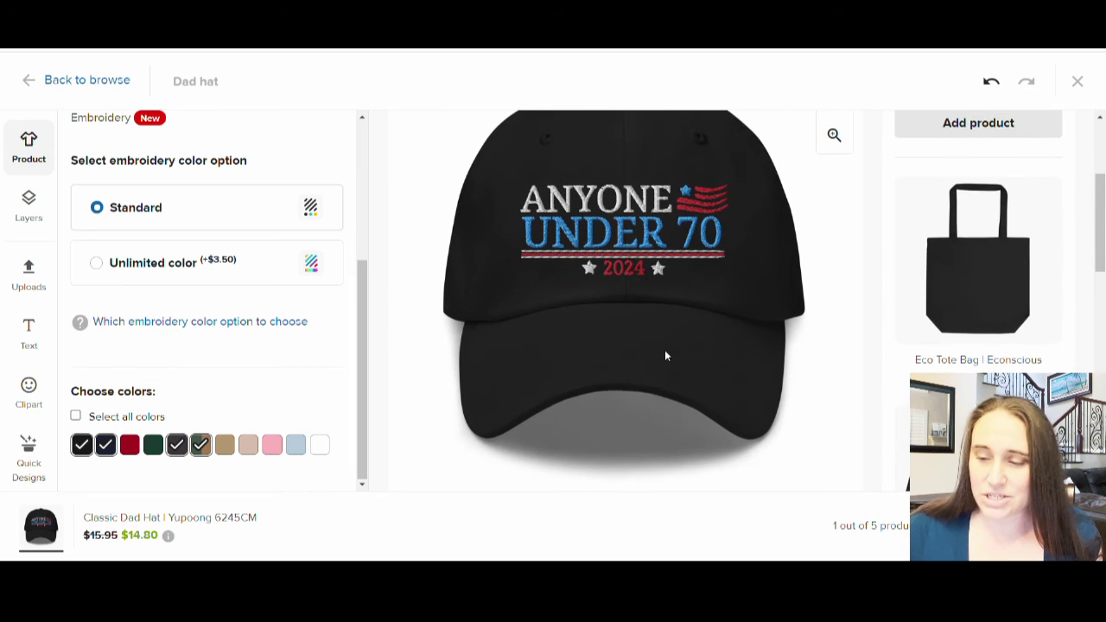
scroll(664, 354, "up", 2)
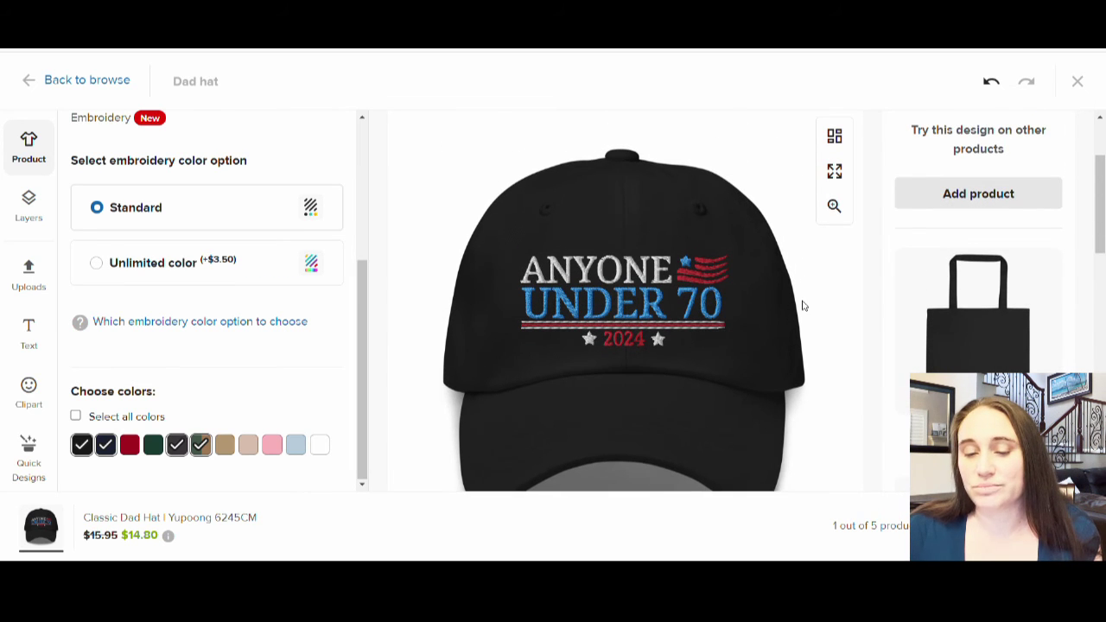
scroll(792, 291, "up", 2)
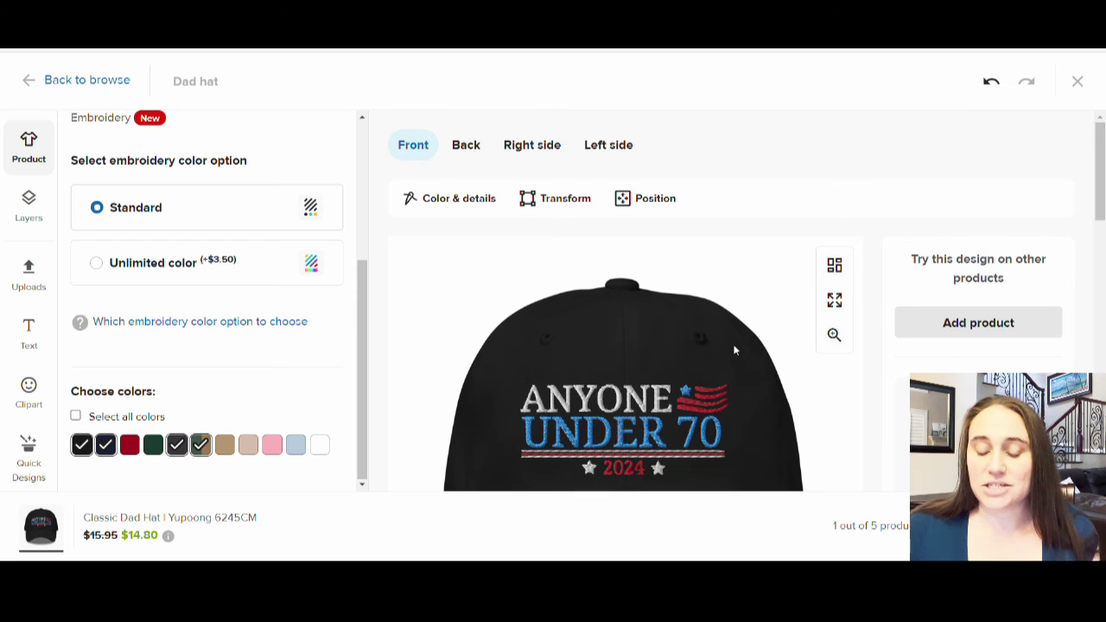
scroll(734, 349, "down", 2)
scroll(735, 350, "down", 2)
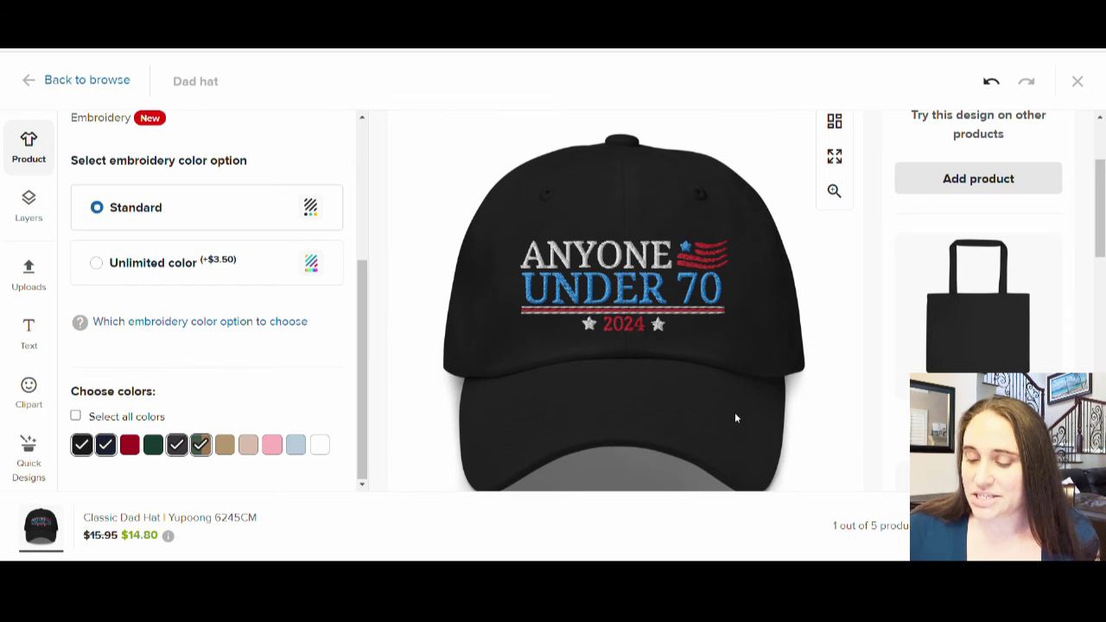
Step: Save the Classic Dad Hat with the ANYONE UNDER 70 2024 embroidery as a Printful product template
left_click(1046, 525)
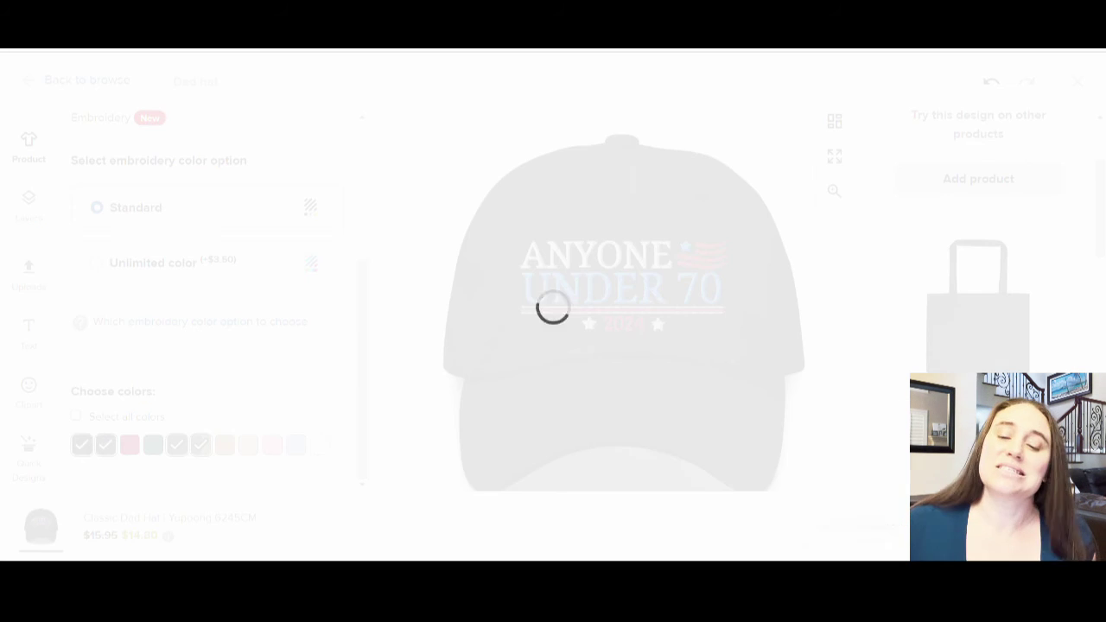